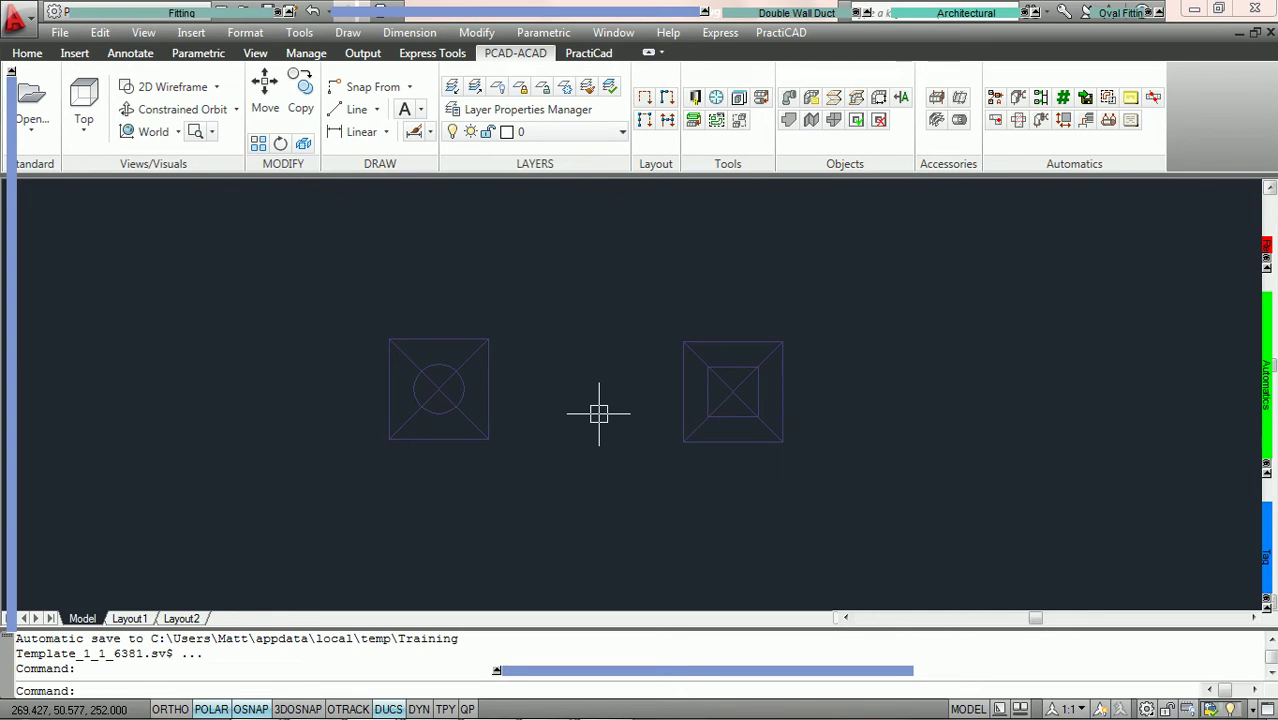
{"action": "scroll", "coordinate": [599, 413], "scroll_direction": "up", "scroll_amount": 2}
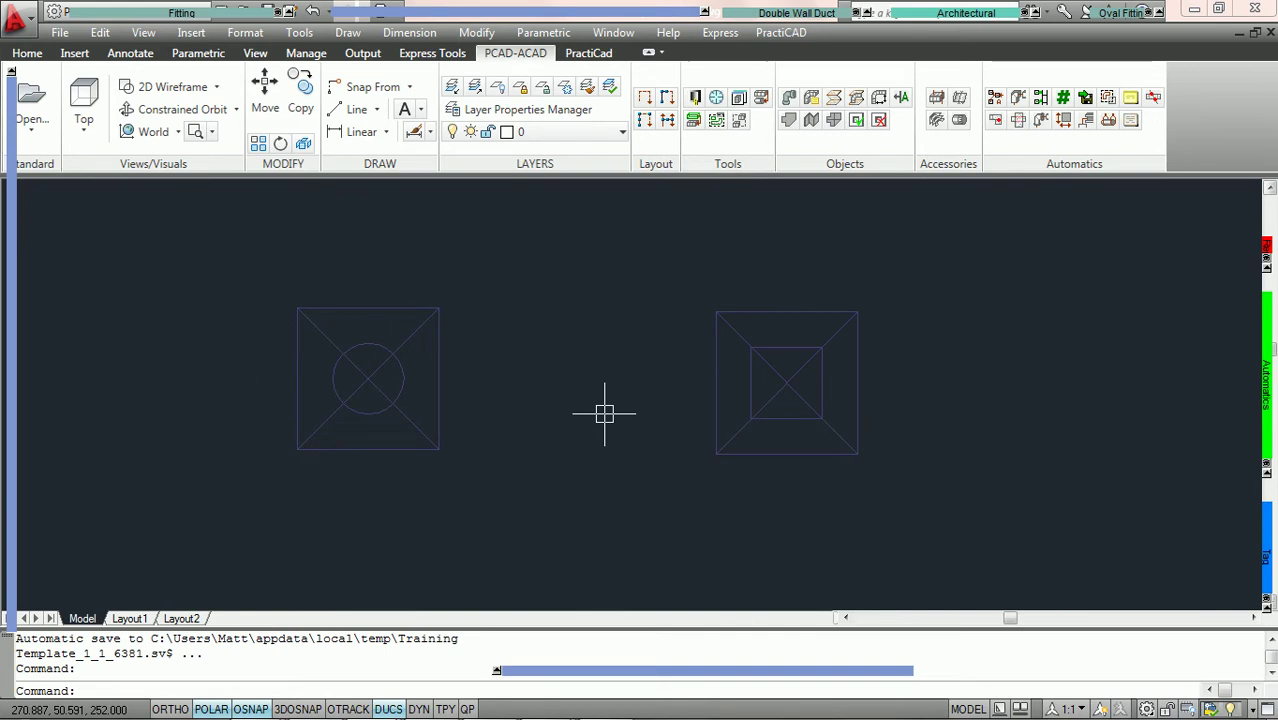
{"action": "left_click", "coordinate": [390, 410]}
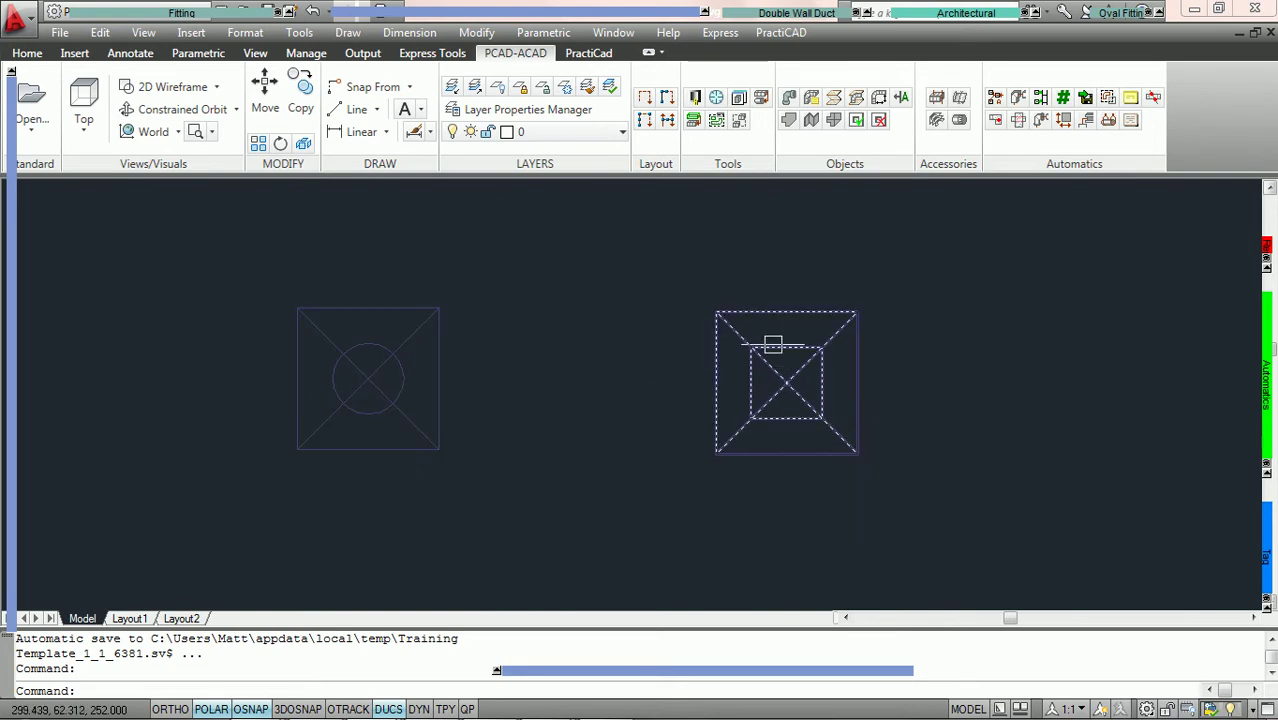
Step: Open the PractiCAD library and go to the Custom tag folder under Documentation > Tag
{"action": "left_click", "coordinate": [695, 97]}
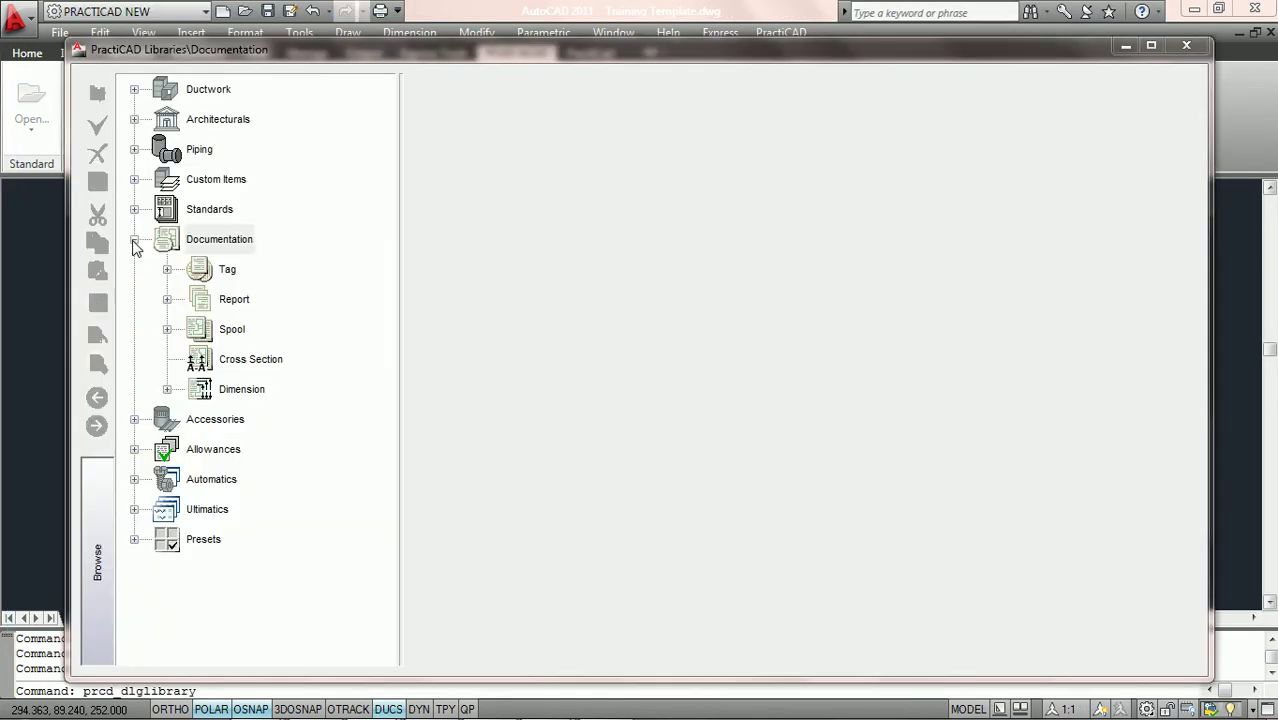
{"action": "left_click", "coordinate": [134, 240]}
{"action": "left_click", "coordinate": [134, 240]}
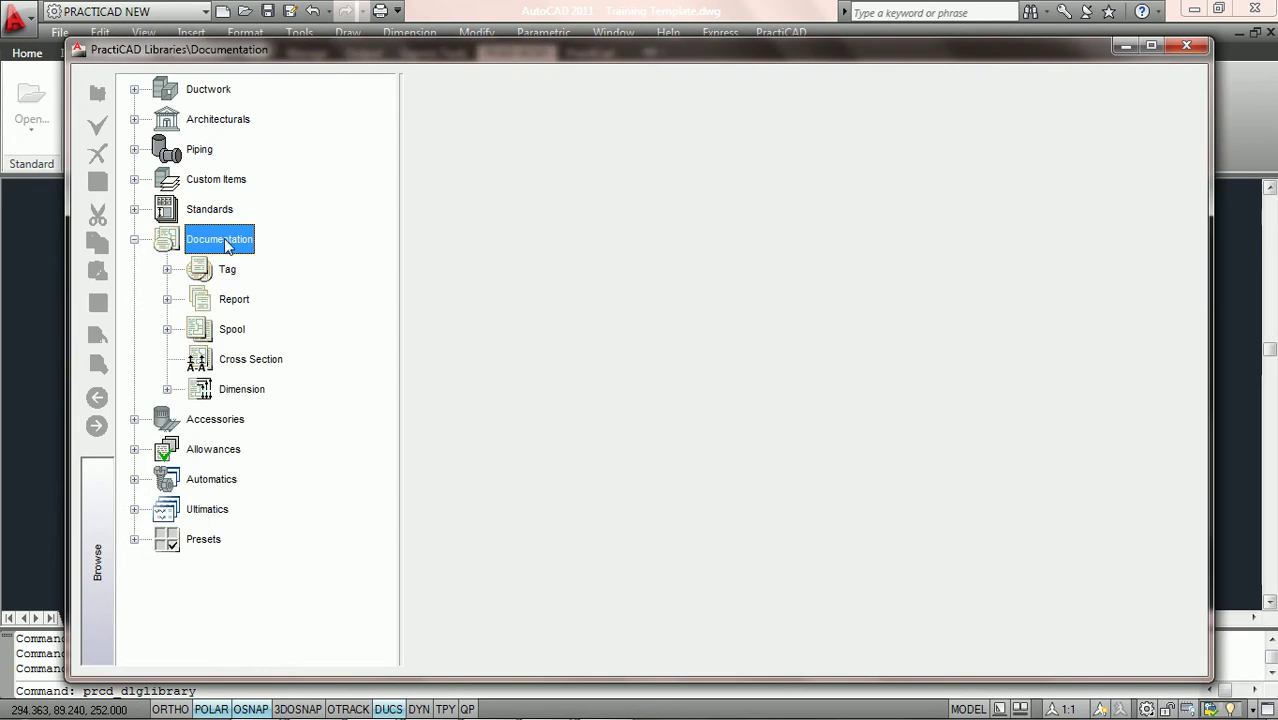
{"action": "left_click", "coordinate": [167, 270]}
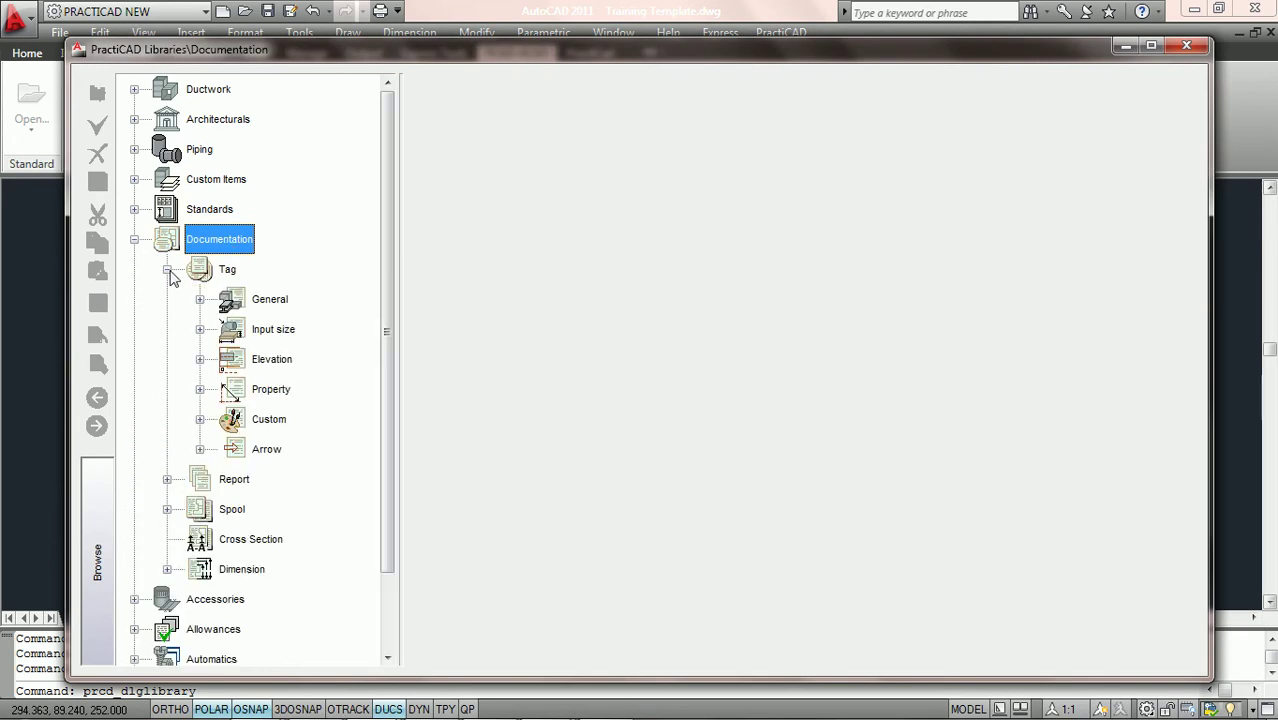
{"action": "left_click", "coordinate": [200, 420]}
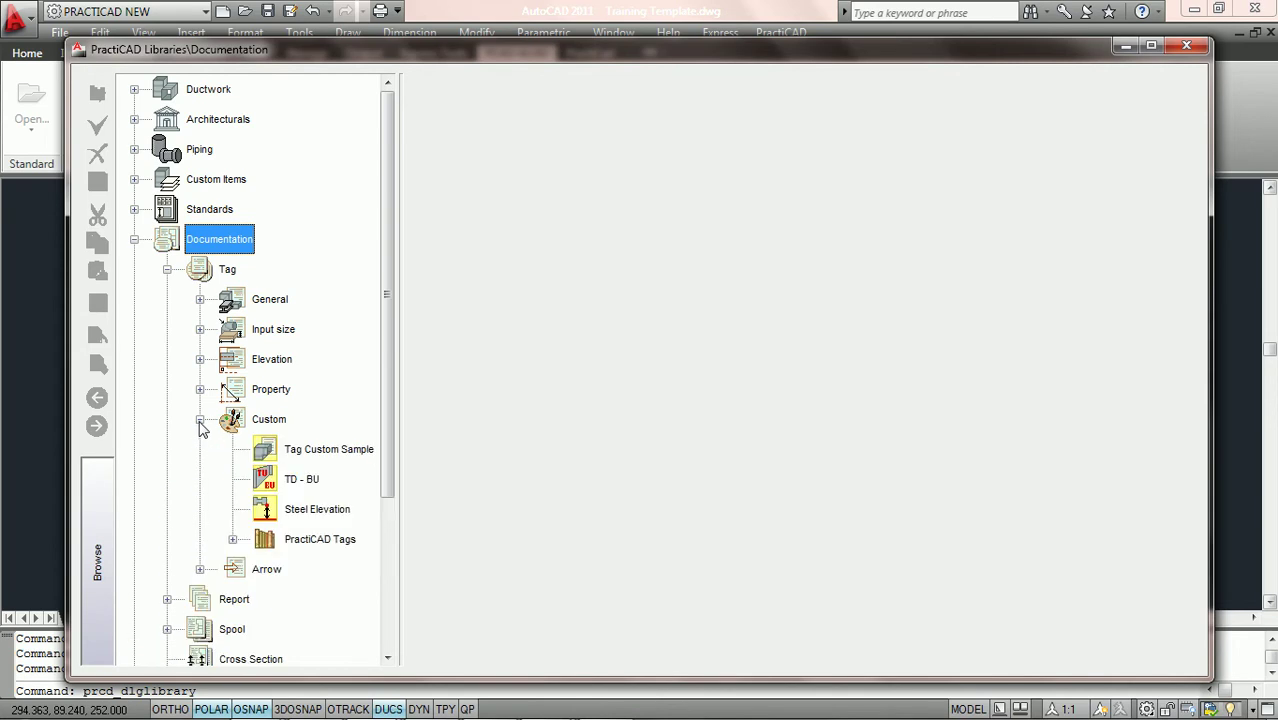
{"action": "left_click", "coordinate": [274, 424]}
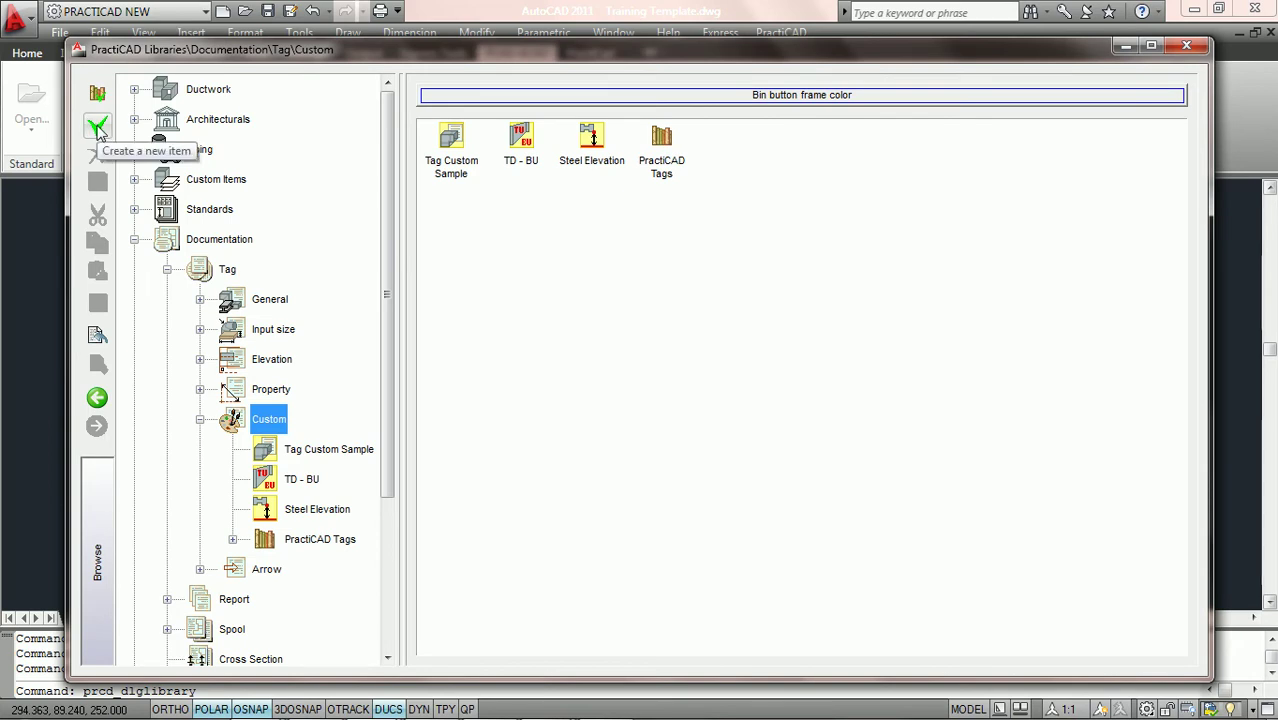
Step: Create a new custom tag item with the g_tag_property_diameter.bmp picture and name it GRD TAG
{"action": "left_click", "coordinate": [98, 128]}
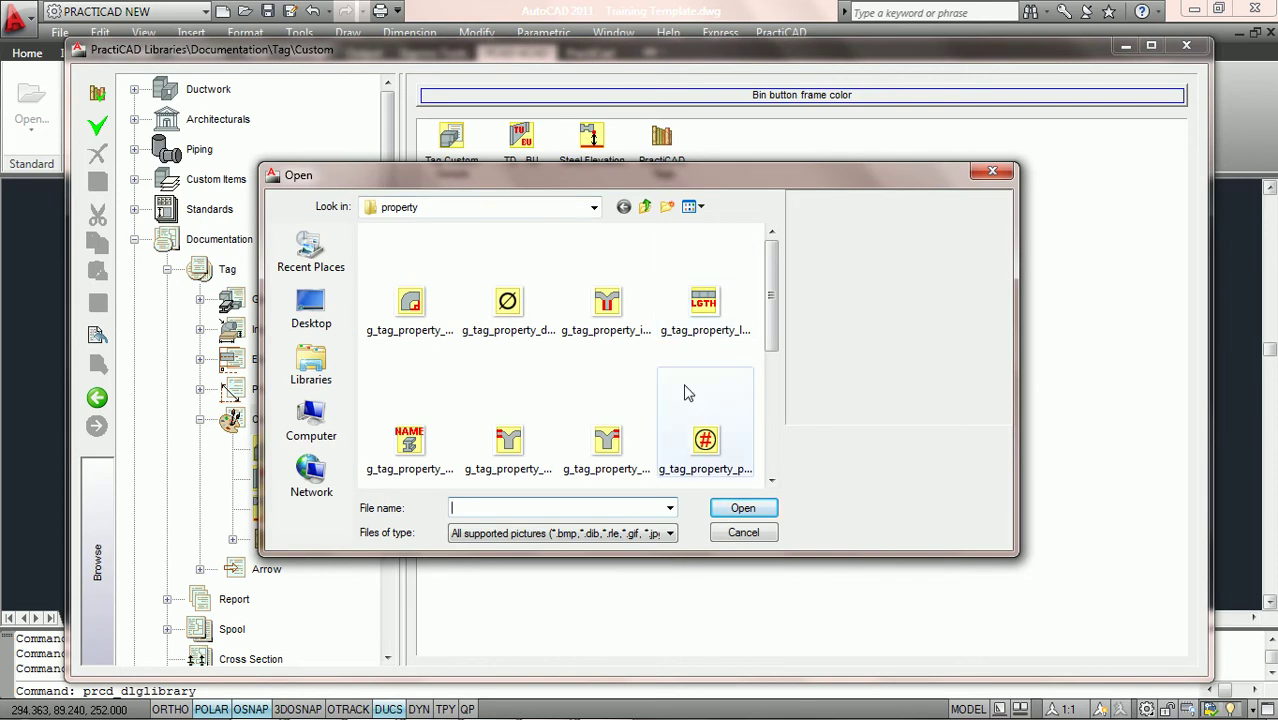
{"action": "left_click", "coordinate": [519, 318]}
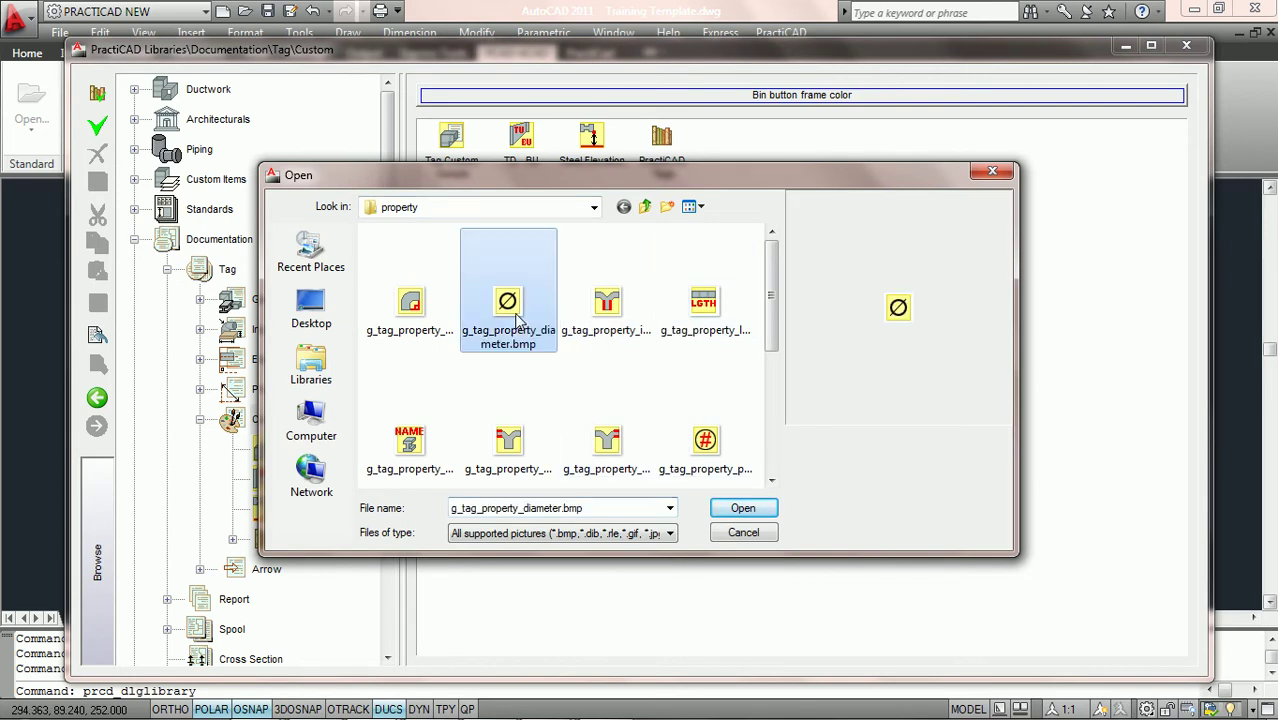
{"action": "left_click", "coordinate": [743, 508]}
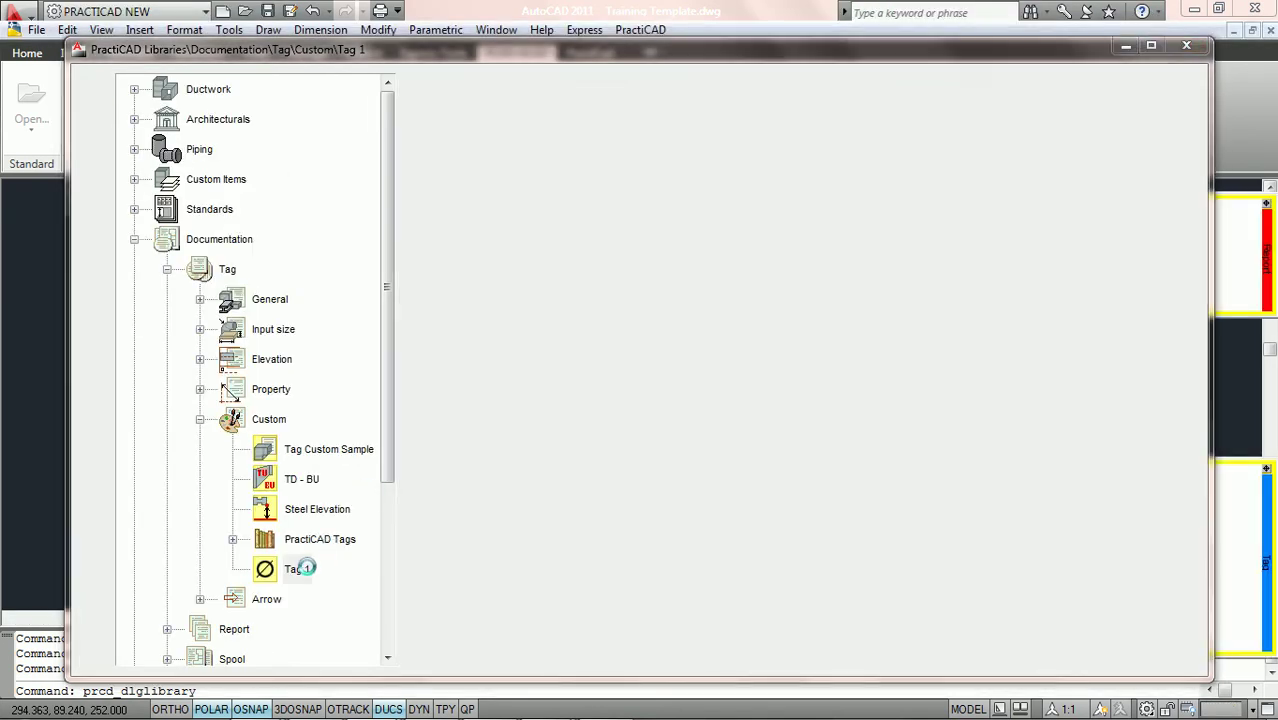
{"action": "type", "text": "GRP TAG"}
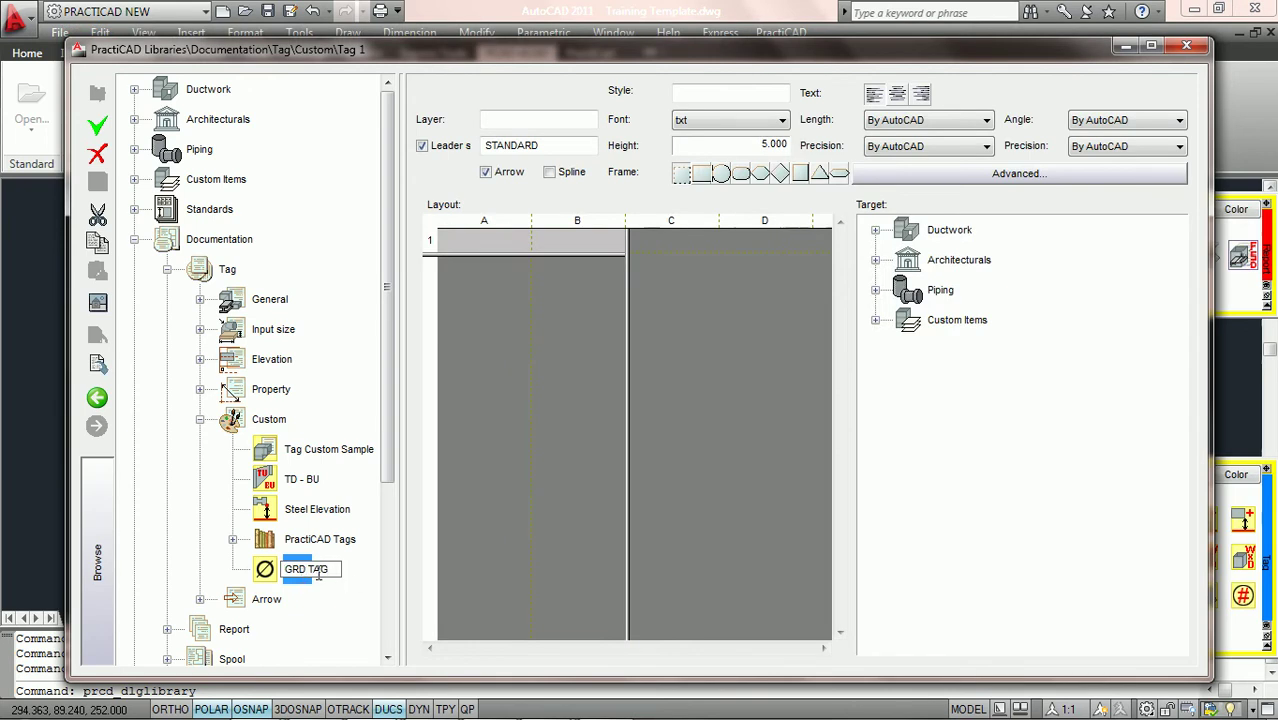
{"action": "key", "text": "Return"}
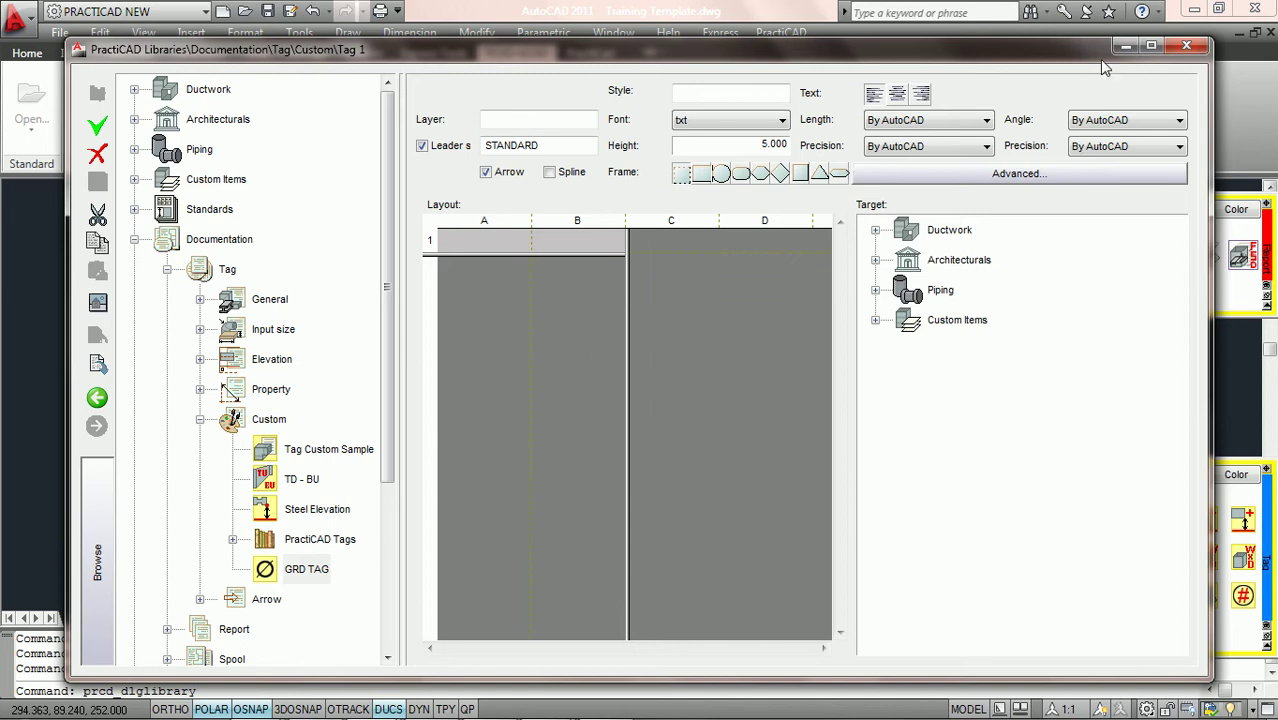
Step: Maximize the library window and resize the tag layout to one column by three rows
{"action": "left_click", "coordinate": [1151, 45]}
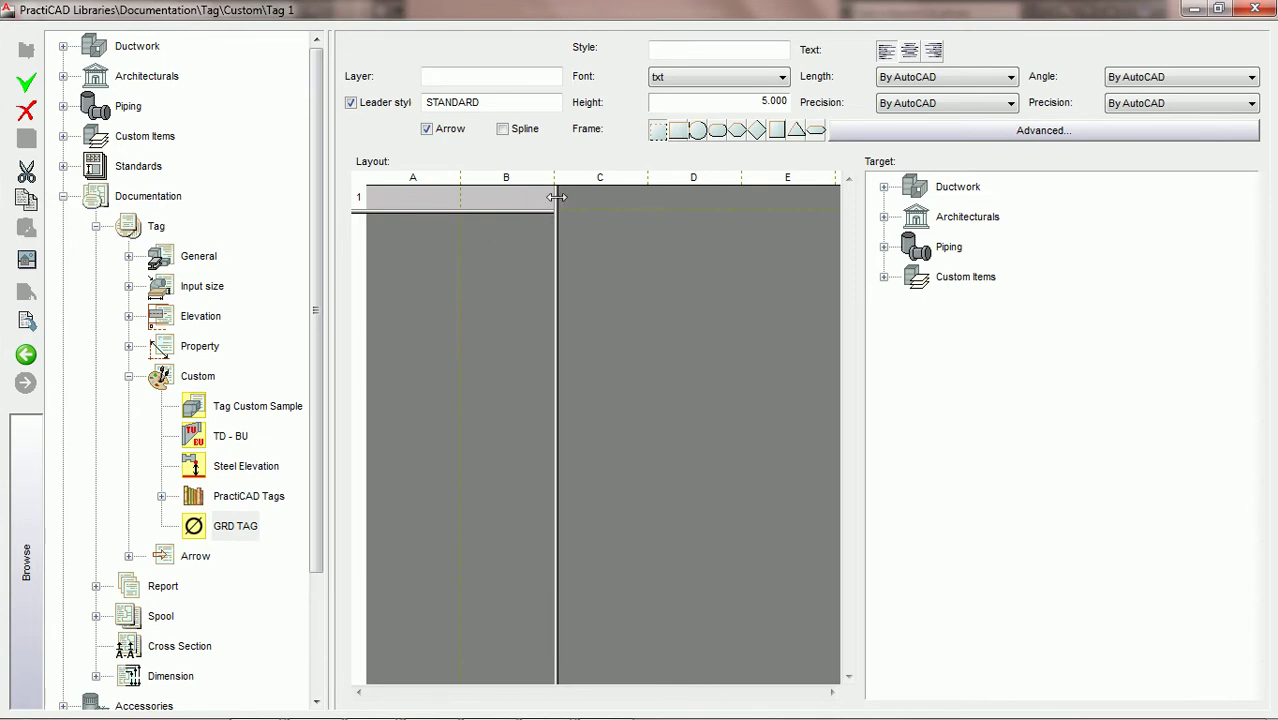
{"action": "left_click_drag", "start_coordinate": [556, 197], "coordinate": [390, 252]}
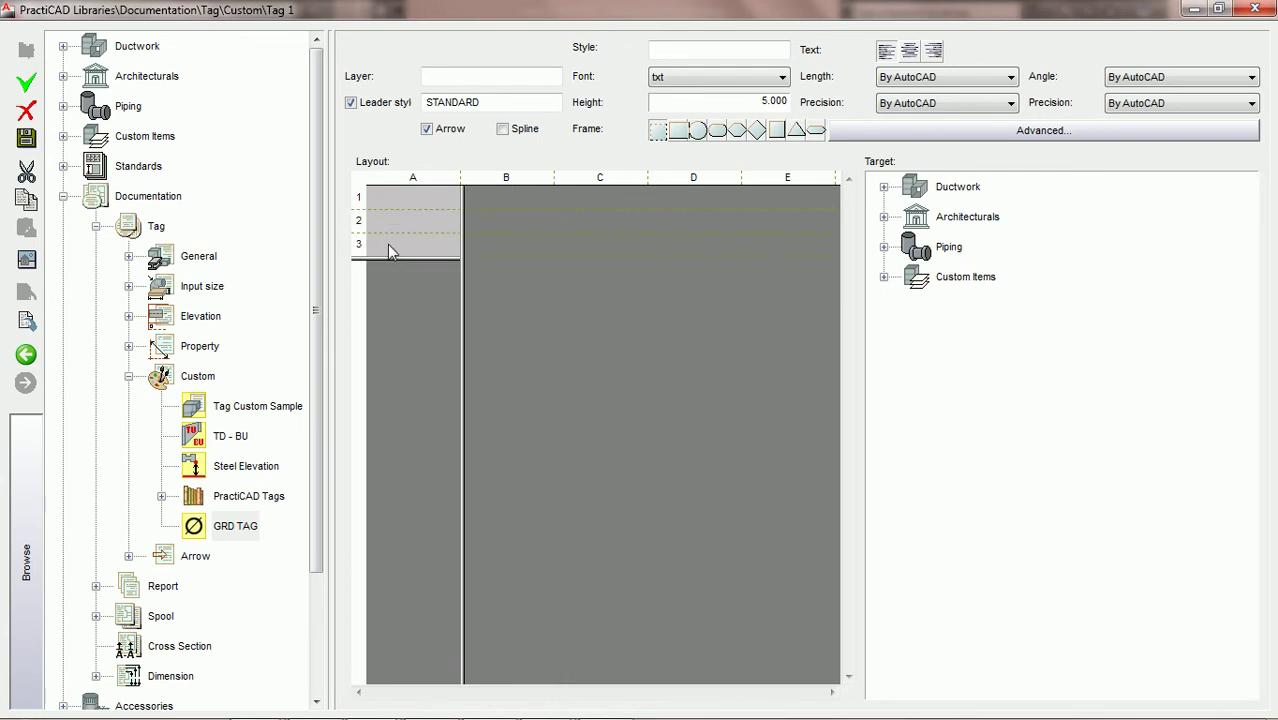
Step: Open the layout's first-row cell for field editing and set Architecturals as the tag's target
{"action": "double_click", "coordinate": [422, 200]}
{"action": "left_click_drag", "start_coordinate": [544, 200], "coordinate": [295, 340]}
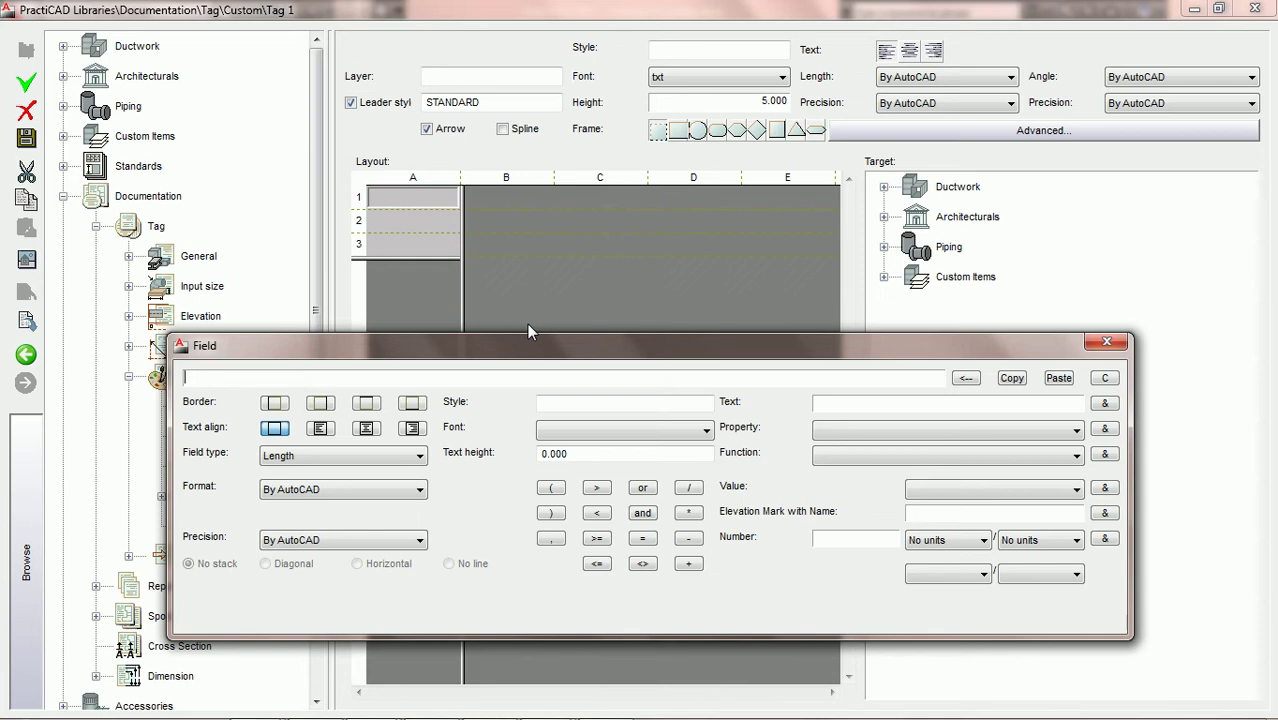
{"action": "left_click_drag", "start_coordinate": [587, 352], "coordinate": [561, 333]}
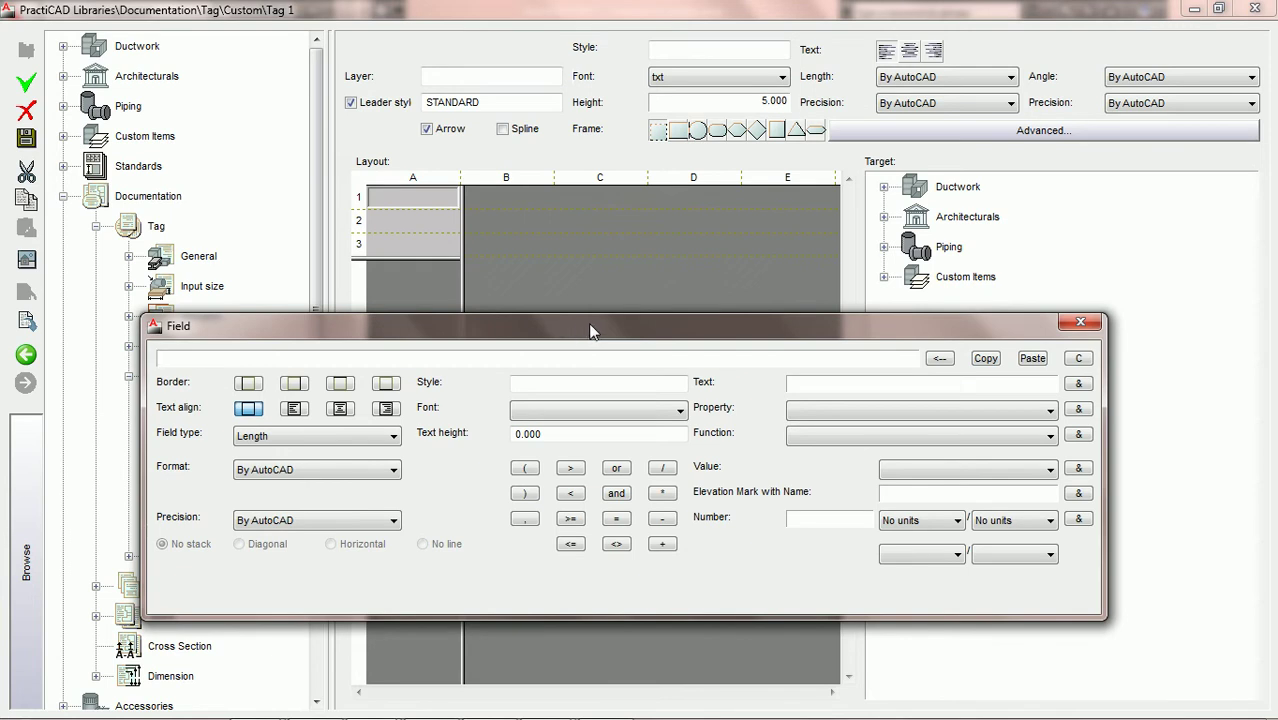
{"action": "left_click", "coordinate": [1025, 412]}
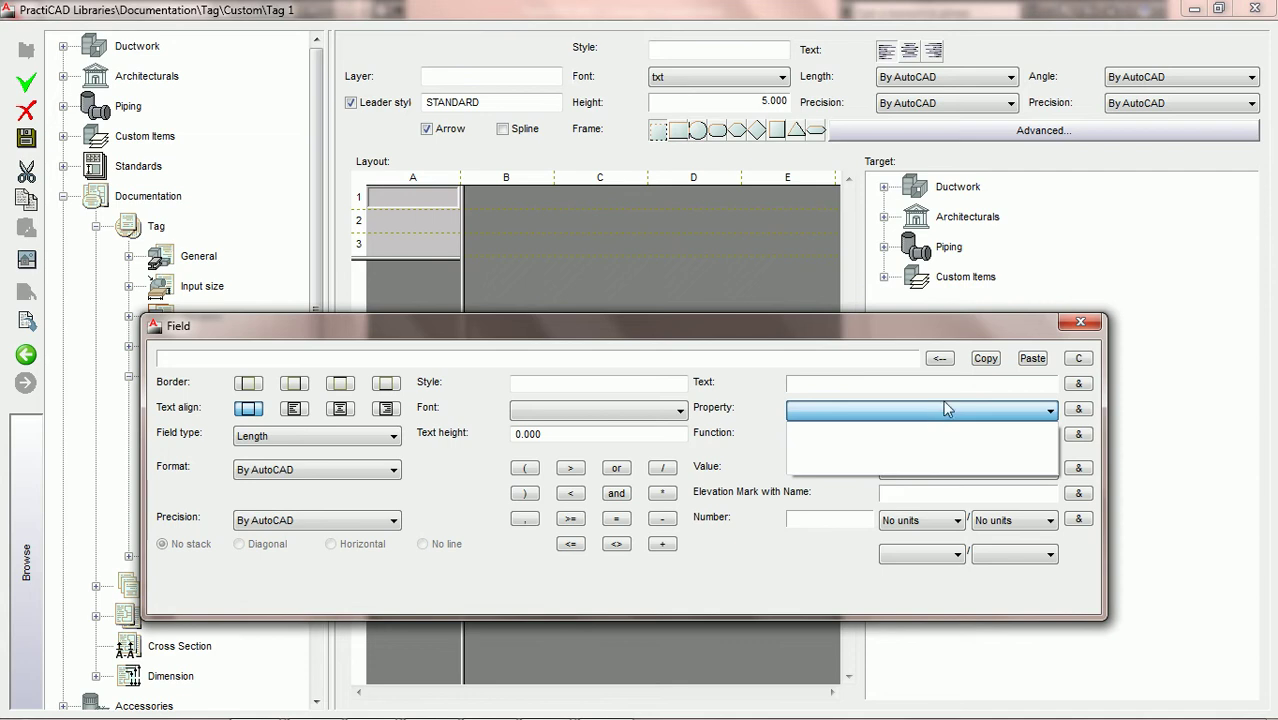
{"action": "left_click", "coordinate": [975, 225]}
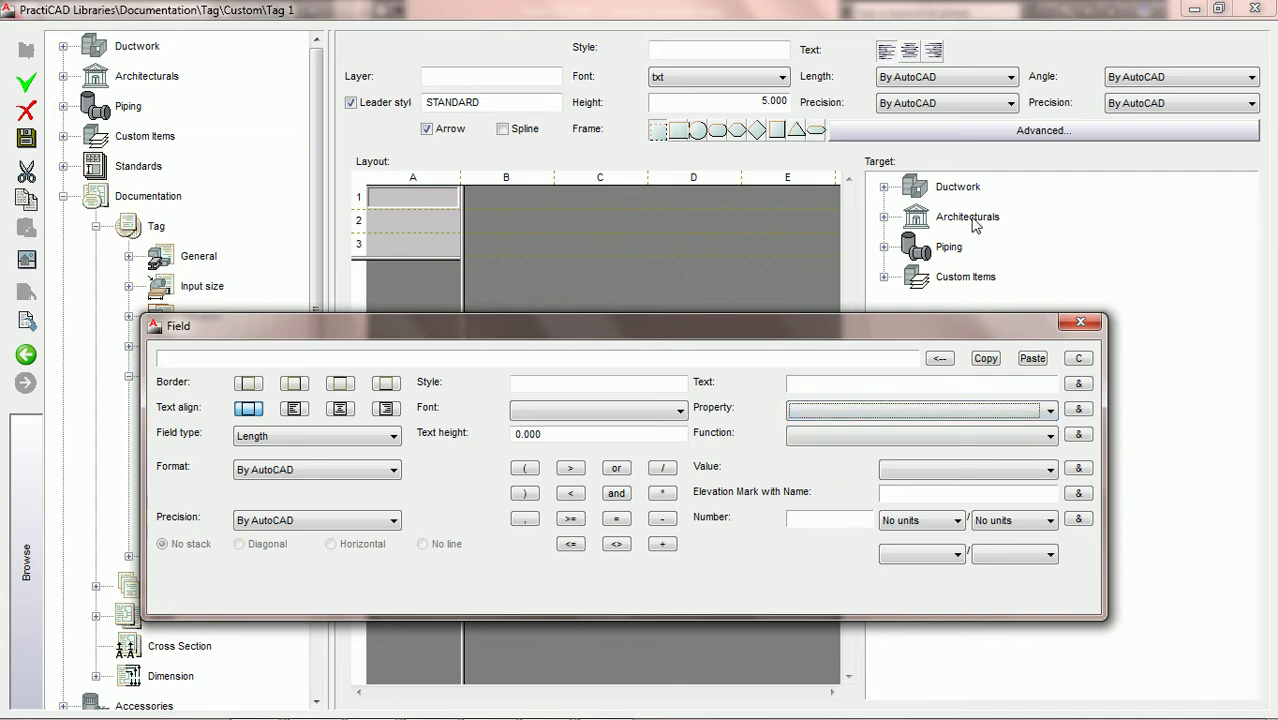
{"action": "left_click", "coordinate": [966, 222]}
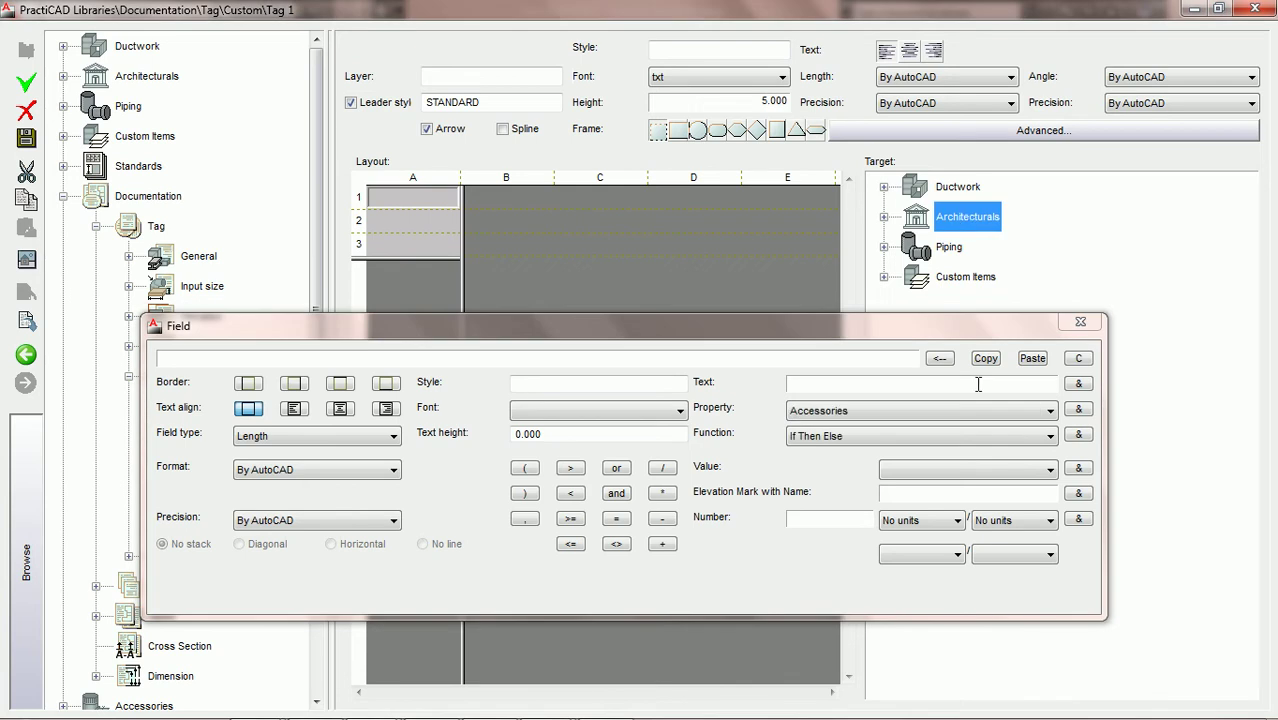
Step: Insert the Model property into the first-row field and center its text
{"action": "left_click", "coordinate": [1020, 412]}
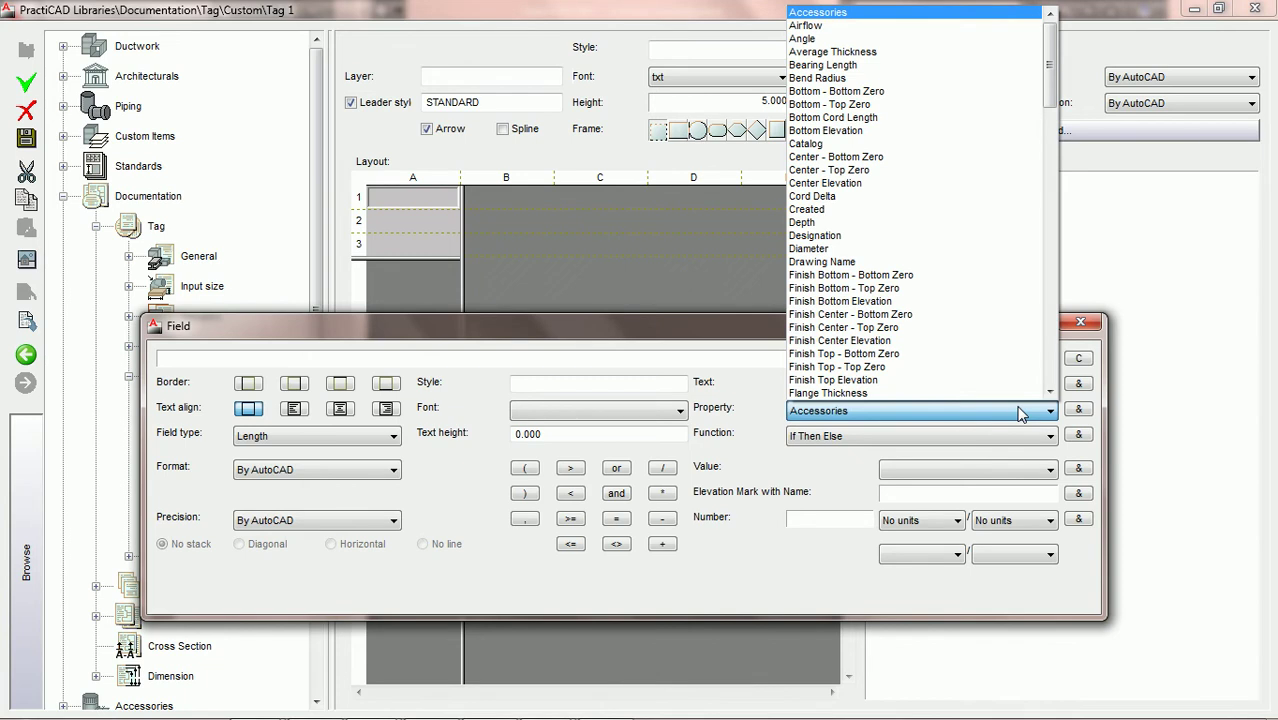
{"action": "scroll", "coordinate": [1020, 412], "scroll_direction": "down", "scroll_amount": 3}
{"action": "scroll", "coordinate": [1020, 412], "scroll_direction": "down", "scroll_amount": 5}
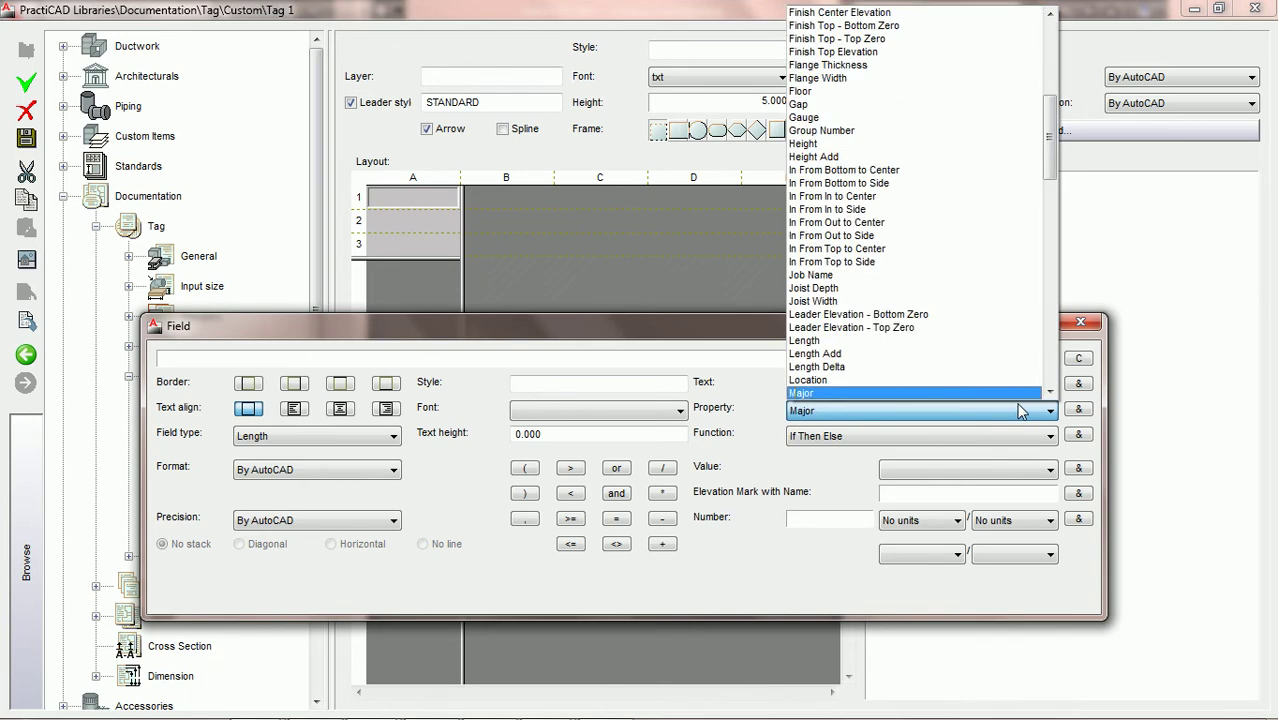
{"action": "left_click", "coordinate": [1049, 391]}
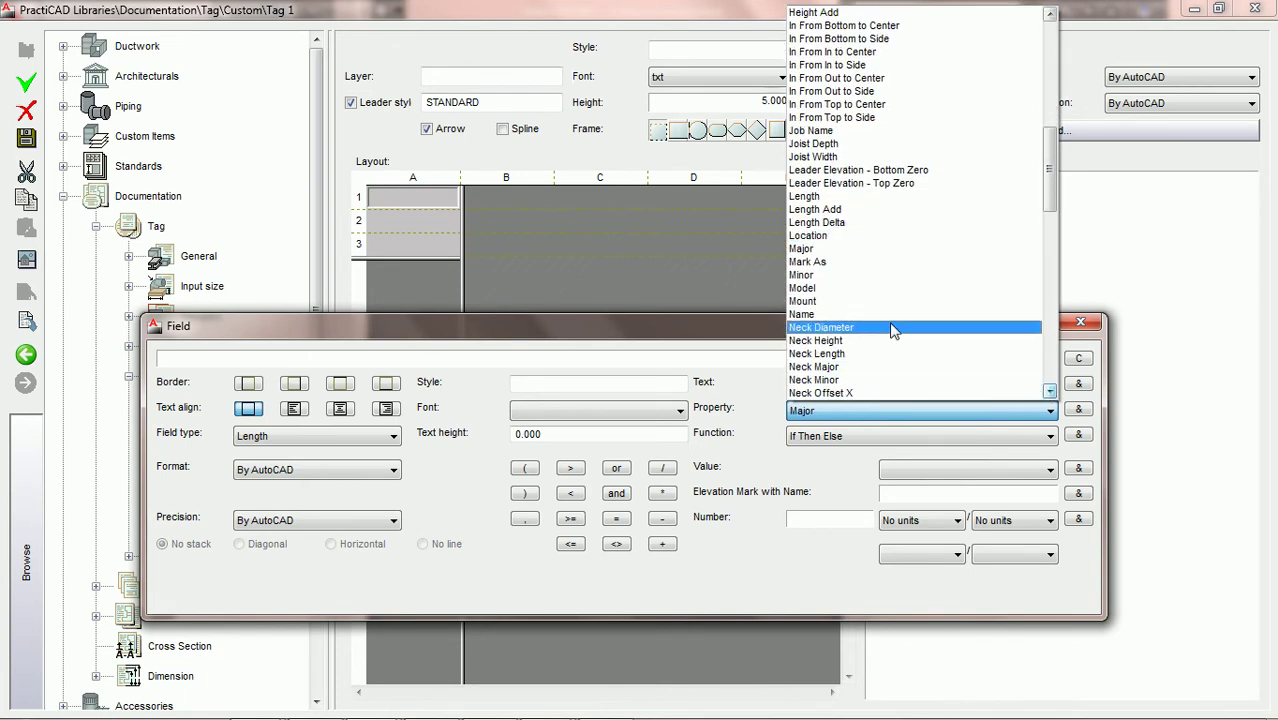
{"action": "left_click", "coordinate": [881, 289]}
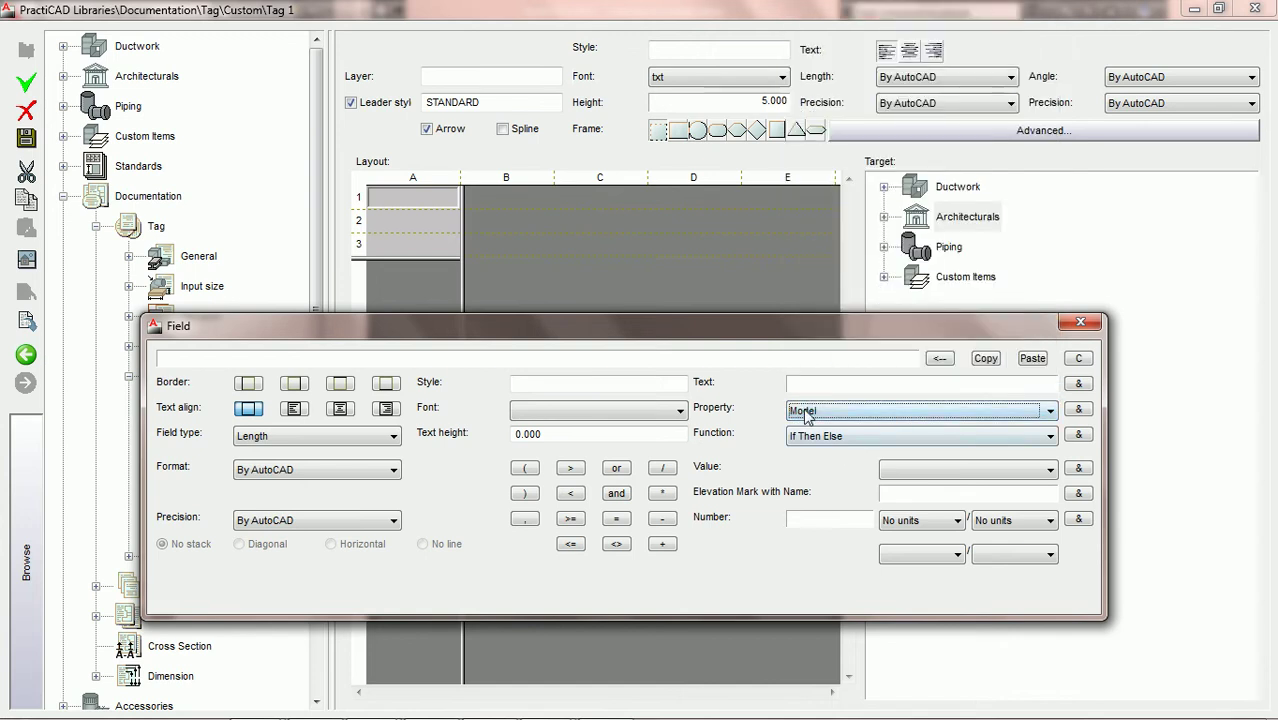
{"action": "left_click", "coordinate": [1078, 409]}
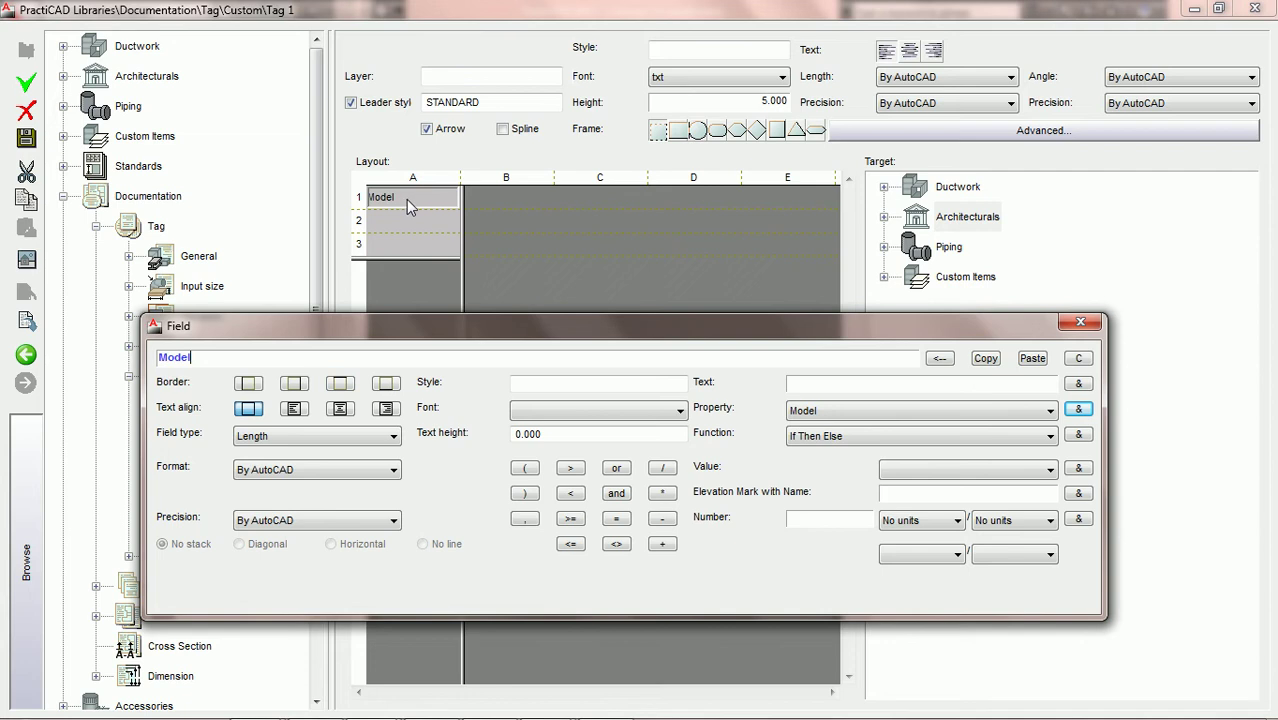
{"action": "left_click", "coordinate": [340, 409]}
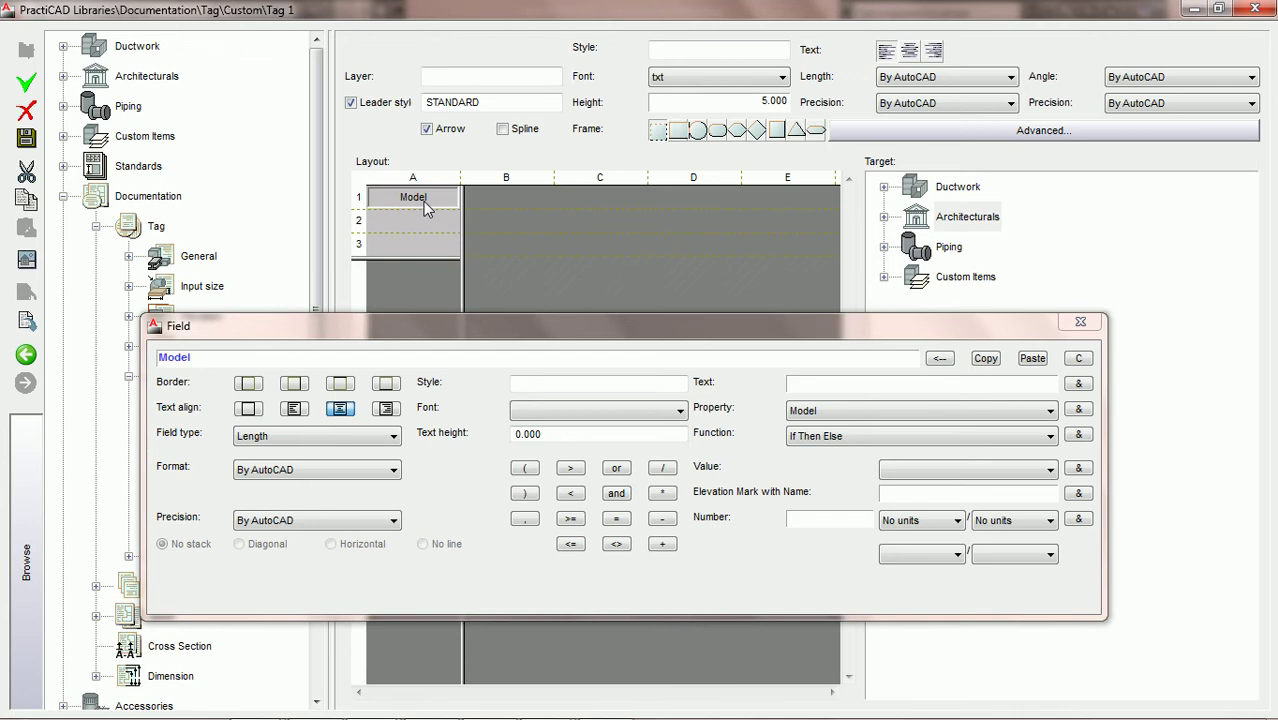
{"action": "left_click", "coordinate": [393, 437]}
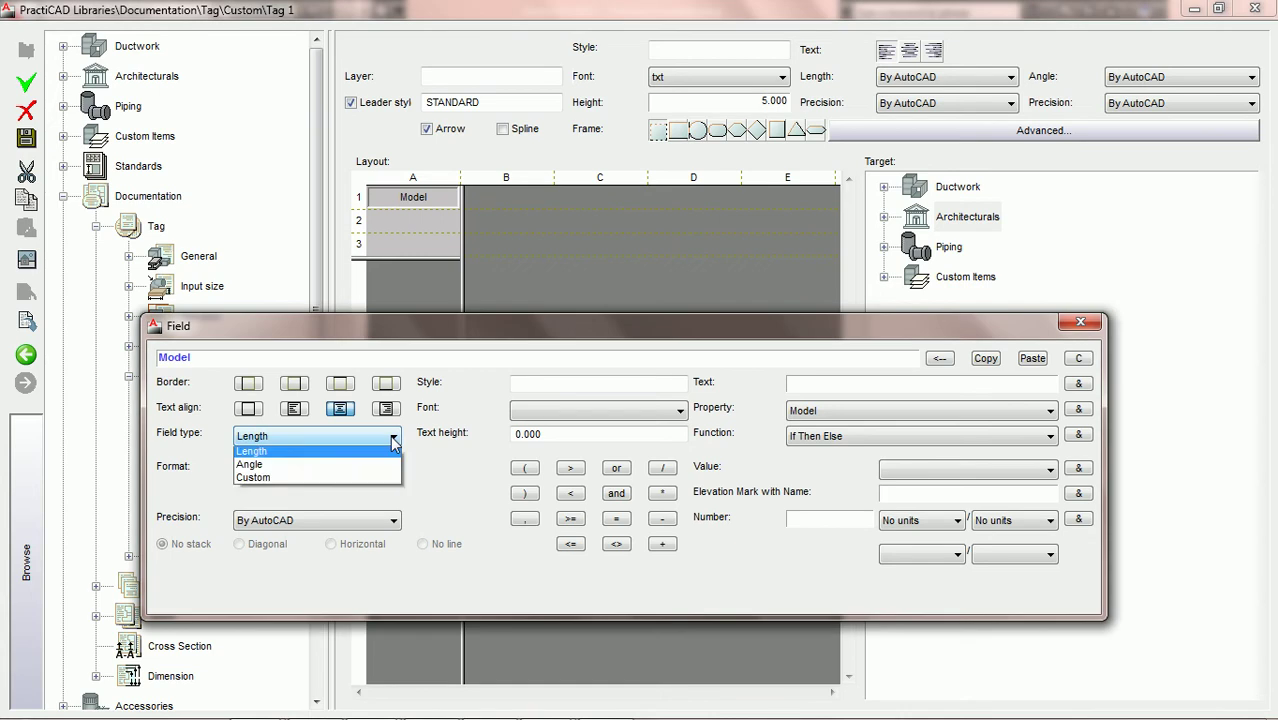
{"action": "left_click", "coordinate": [389, 458]}
{"action": "left_click", "coordinate": [391, 437]}
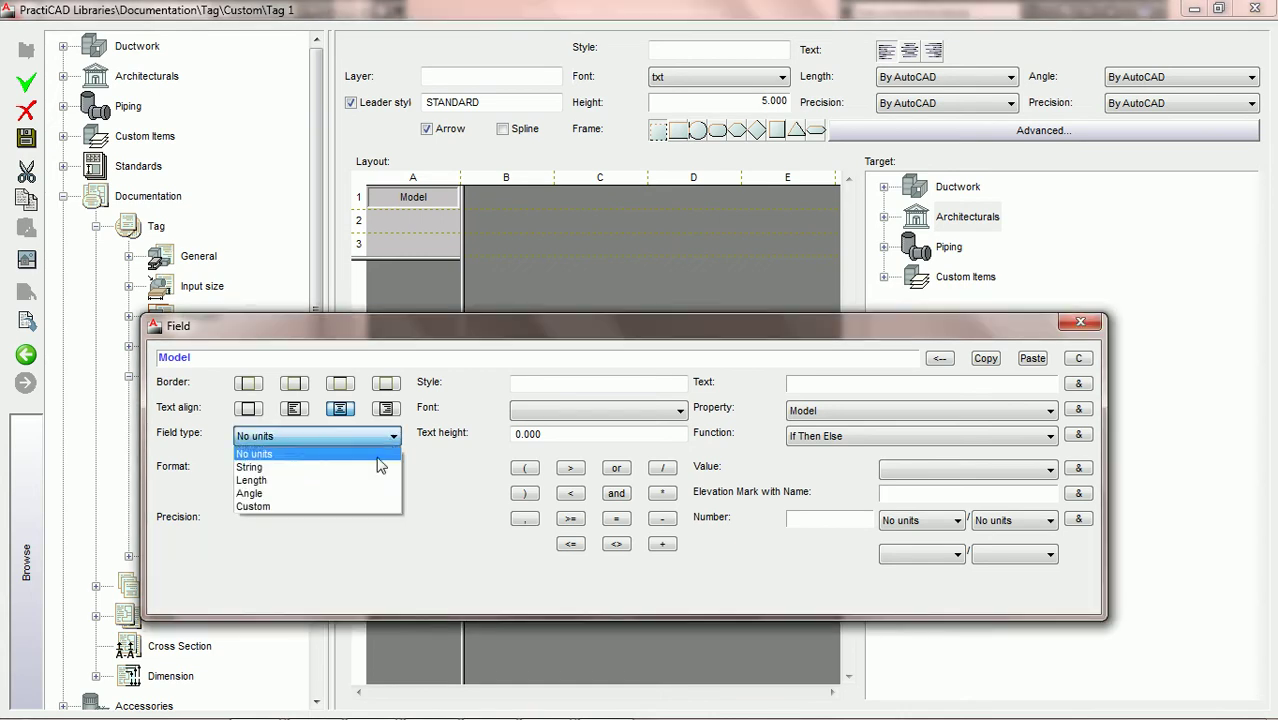
{"action": "left_click", "coordinate": [367, 491]}
{"action": "left_click", "coordinate": [393, 437]}
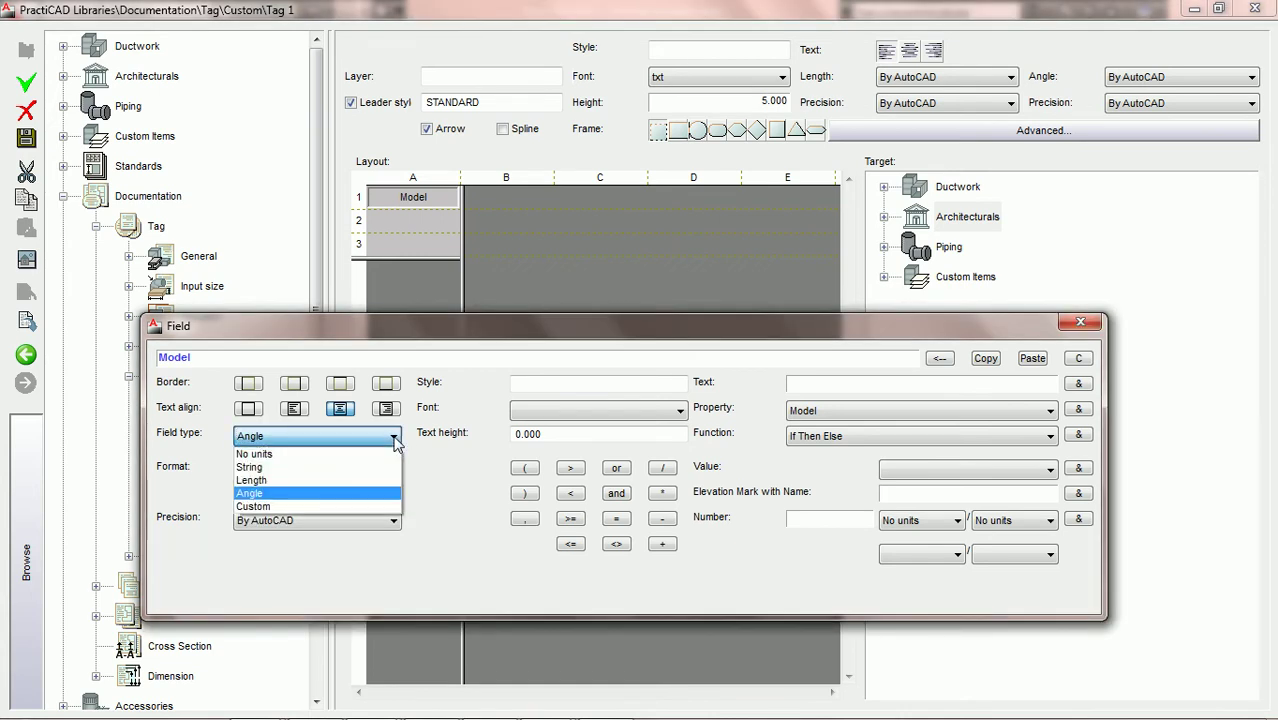
{"action": "left_click", "coordinate": [325, 481]}
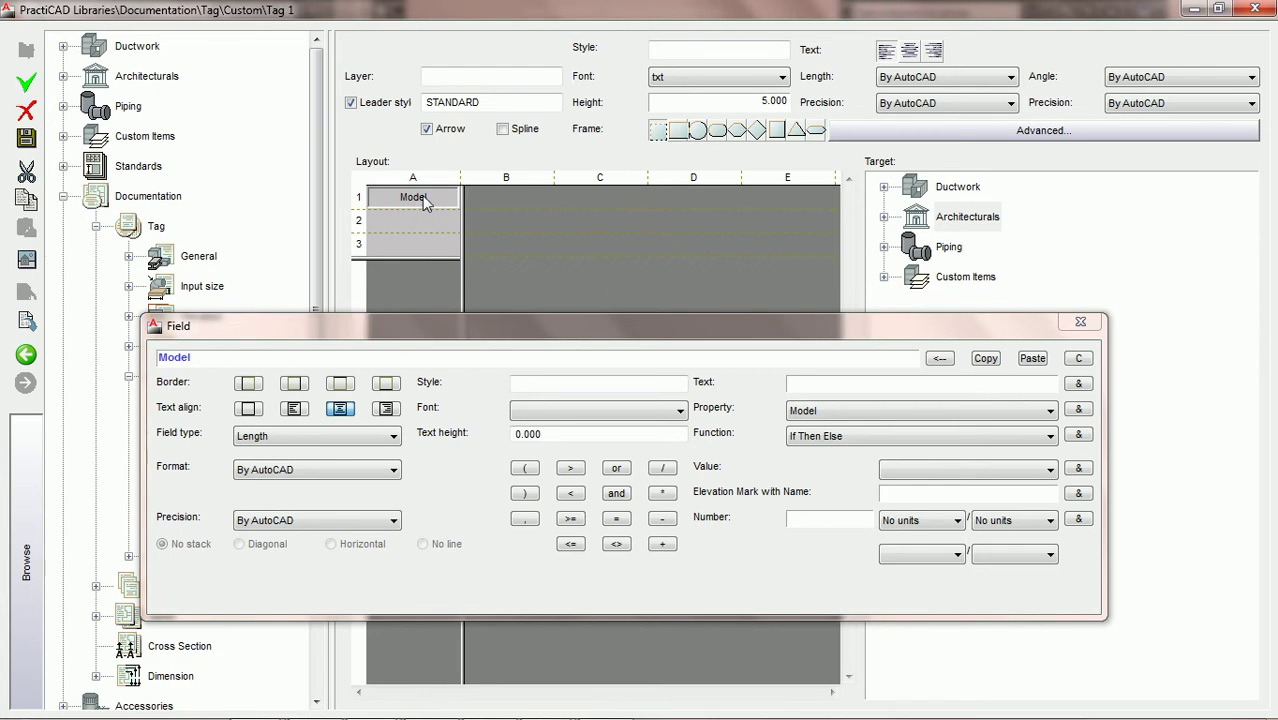
Step: Insert the Either-Or function into the layout's second-row field
{"action": "left_click", "coordinate": [417, 220]}
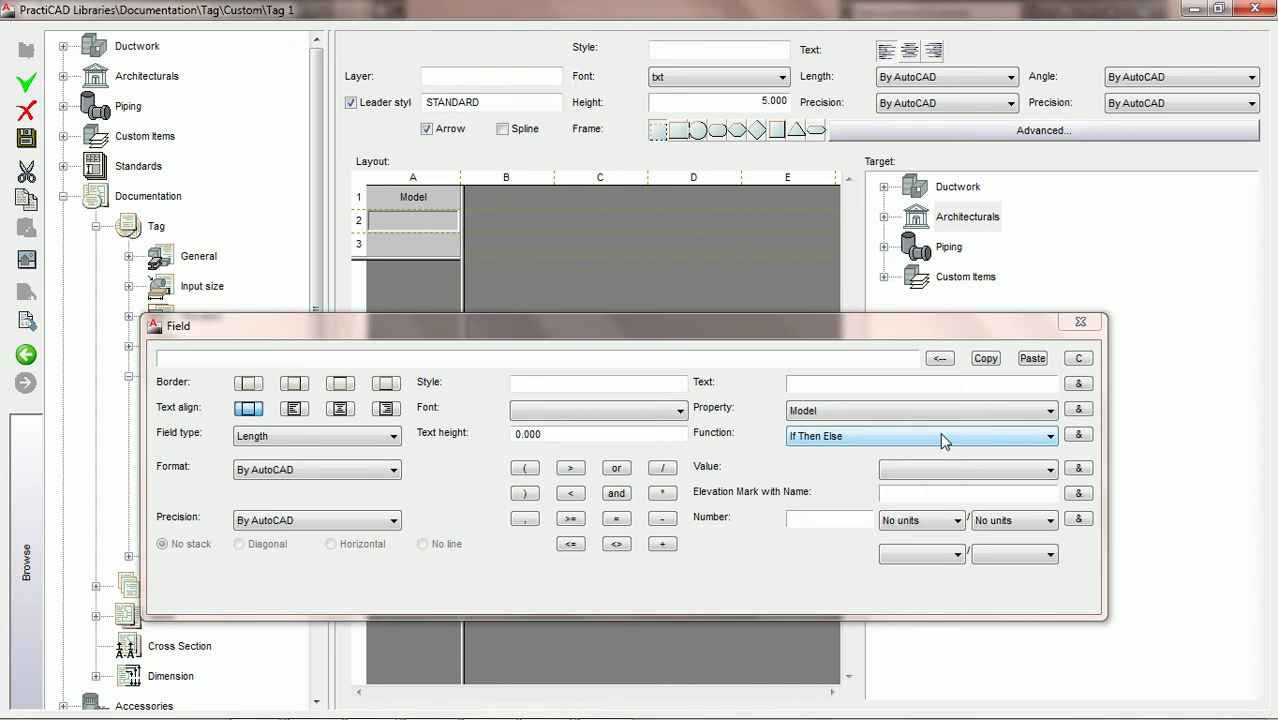
{"action": "left_click", "coordinate": [1021, 441]}
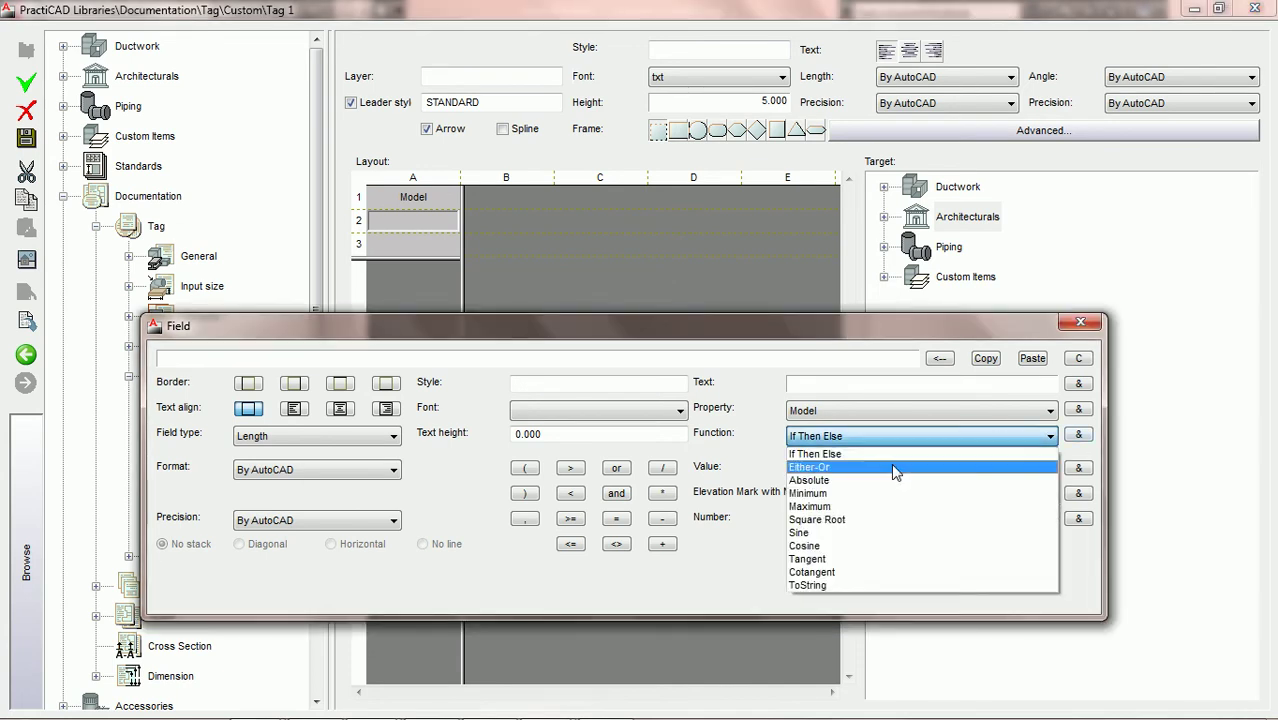
{"action": "left_click", "coordinate": [895, 467]}
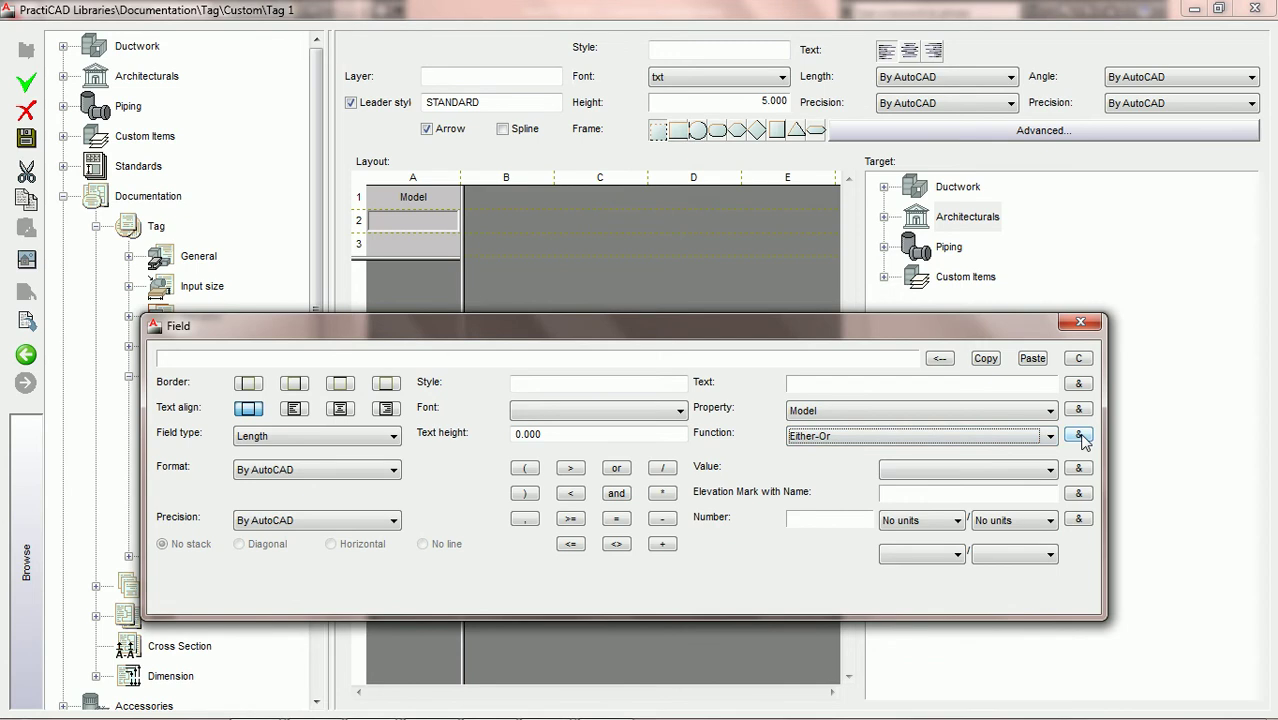
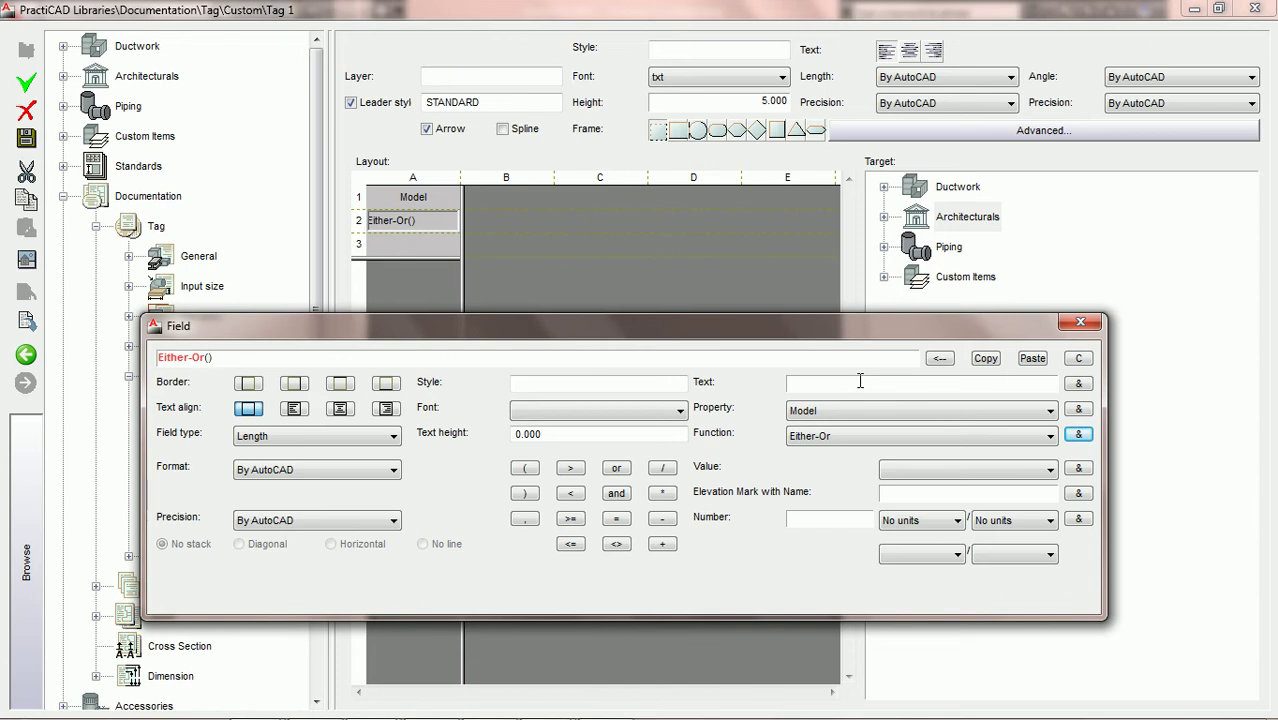
Step: Insert the Neck Width property as the first argument of the second row's Either-Or function
{"action": "left_click", "coordinate": [1050, 412]}
{"action": "key", "text": "Down"}
{"action": "key", "text": "Down"}
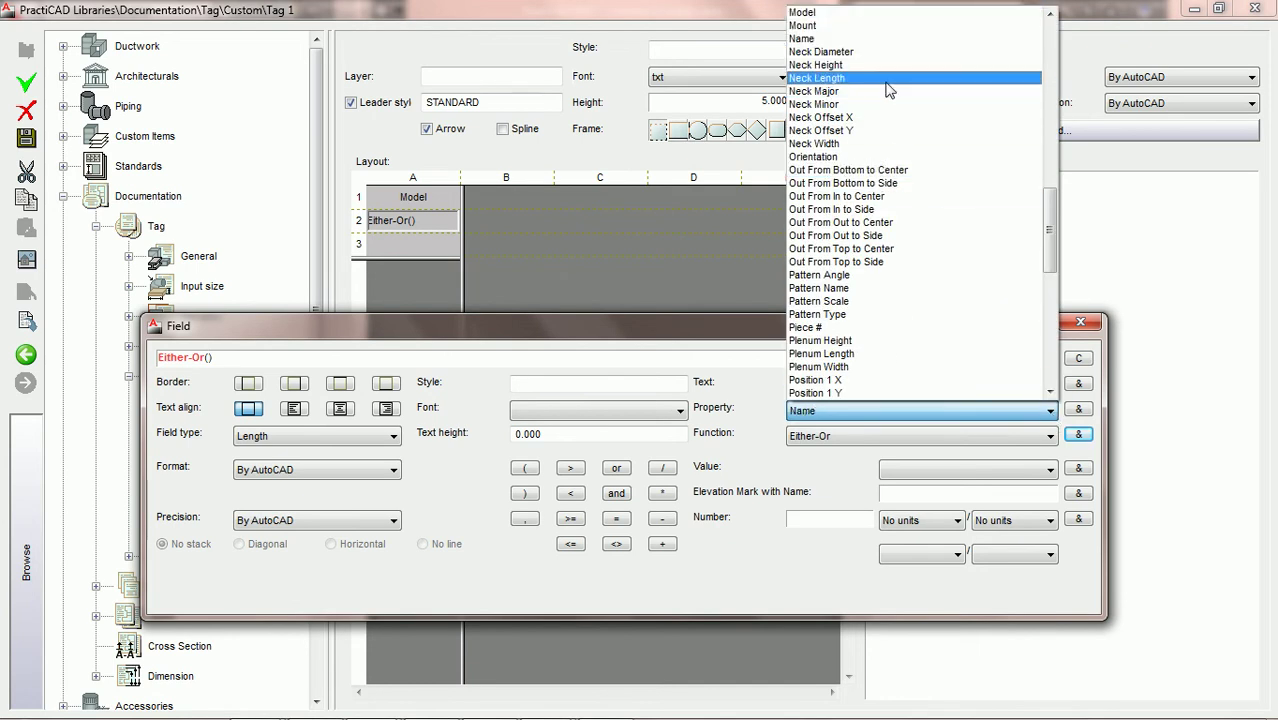
{"action": "left_click", "coordinate": [879, 144]}
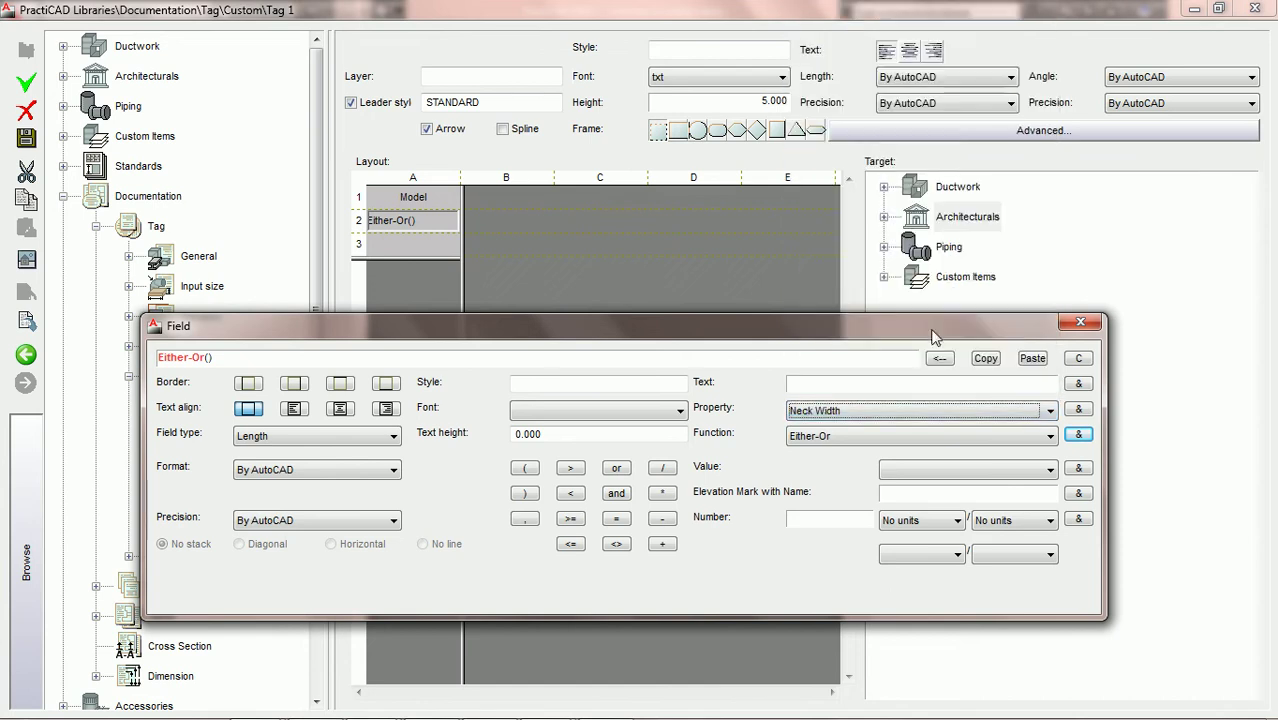
{"action": "left_click", "coordinate": [1079, 410]}
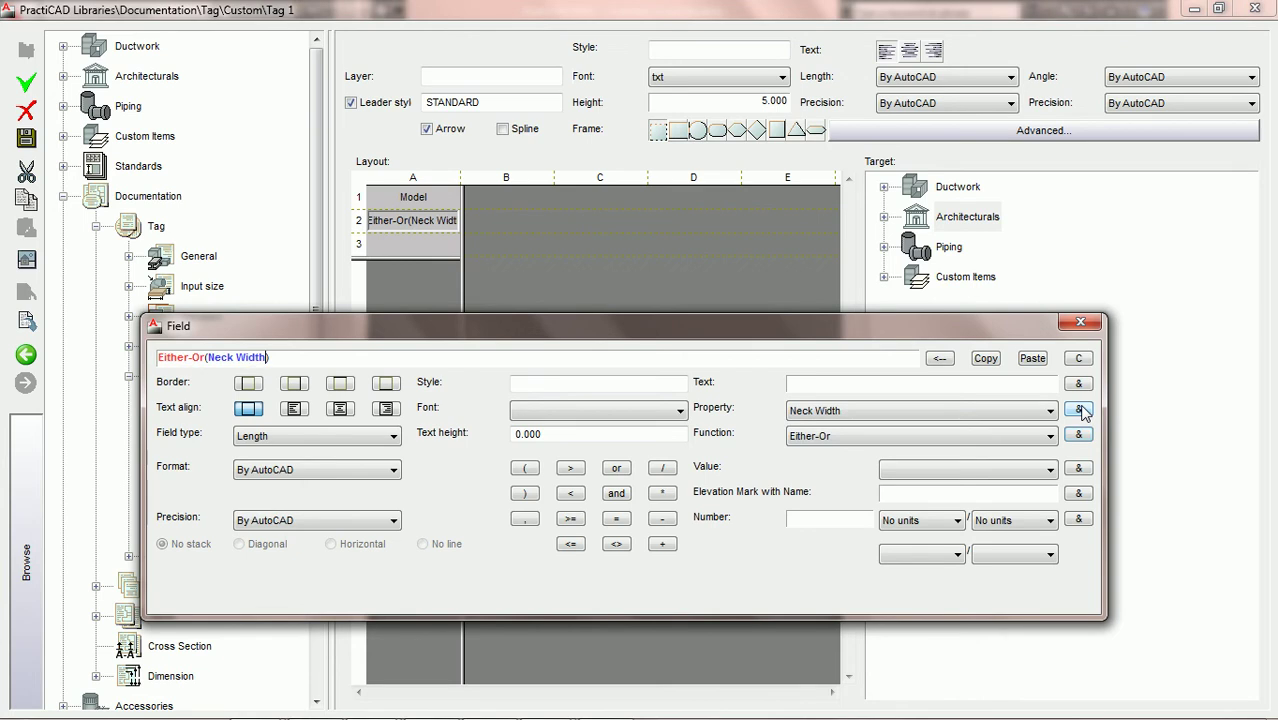
Step: Append the text "x" after Neck Width in the formula, with a plus operator on each side
{"action": "left_click", "coordinate": [664, 546]}
{"action": "left_click", "coordinate": [854, 384]}
{"action": "type", "text": "X"}
{"action": "type", "text": "x"}
{"action": "left_click", "coordinate": [1078, 384]}
{"action": "left_click", "coordinate": [878, 412]}
{"action": "left_click", "coordinate": [663, 544]}
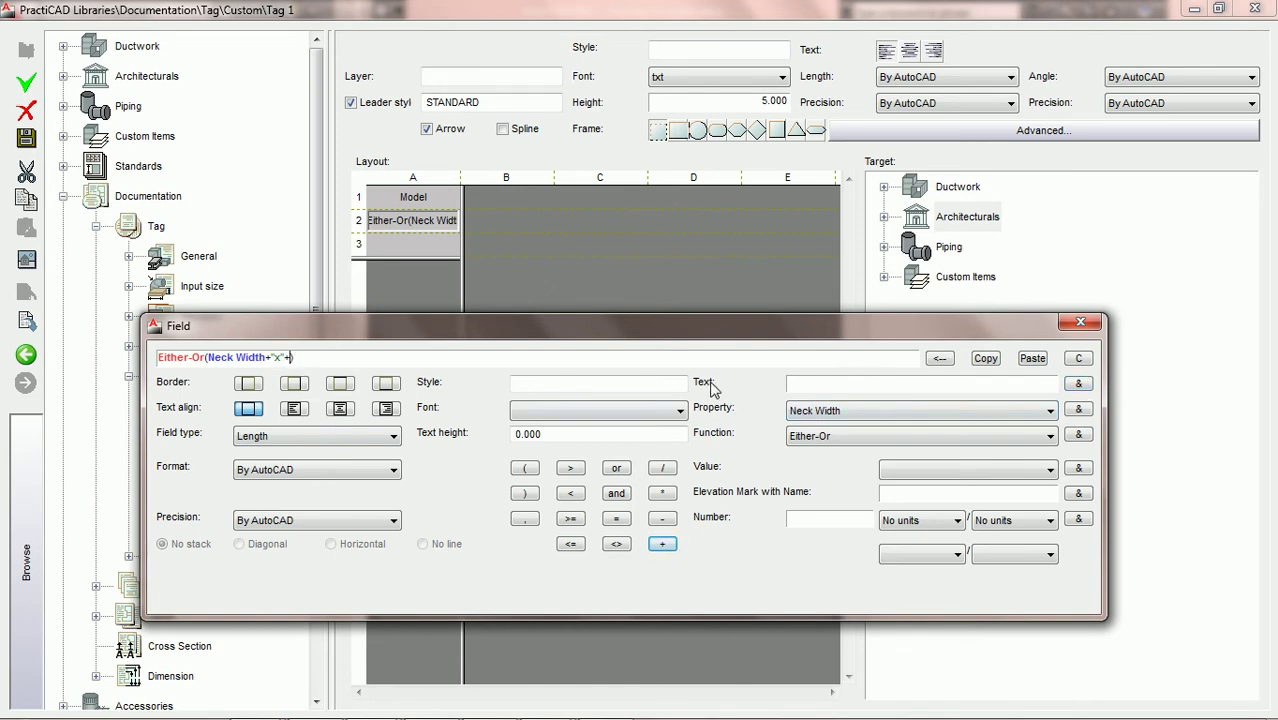
Step: Insert the Neck Length property after the "x" text in the Either-Or formula
{"action": "left_click", "coordinate": [1012, 418]}
{"action": "key", "text": "n"}
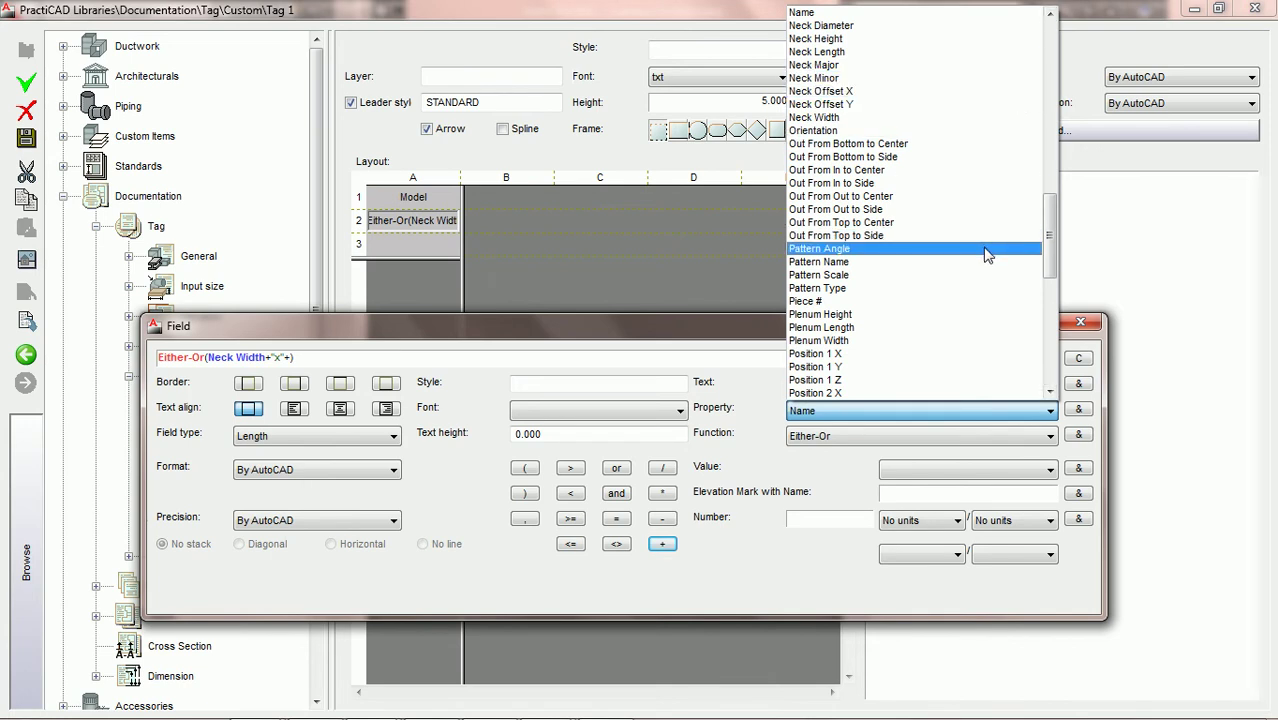
{"action": "left_click", "coordinate": [906, 51]}
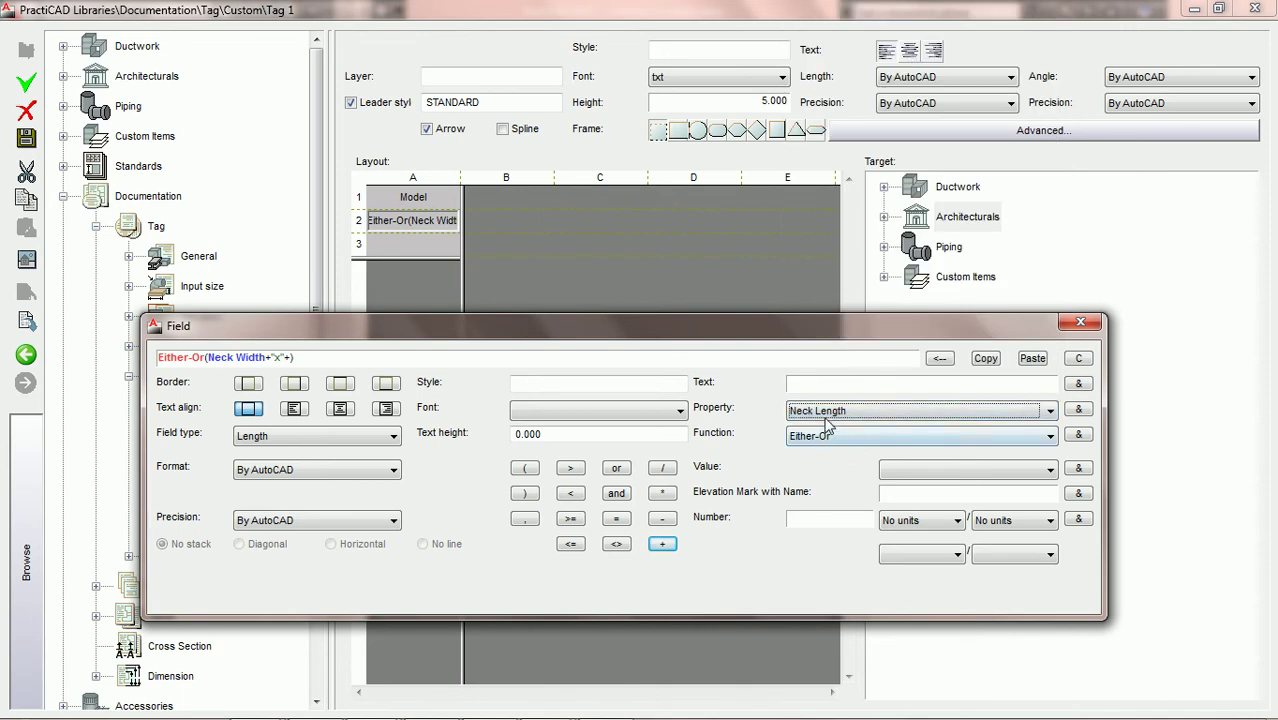
{"action": "left_click", "coordinate": [1078, 409]}
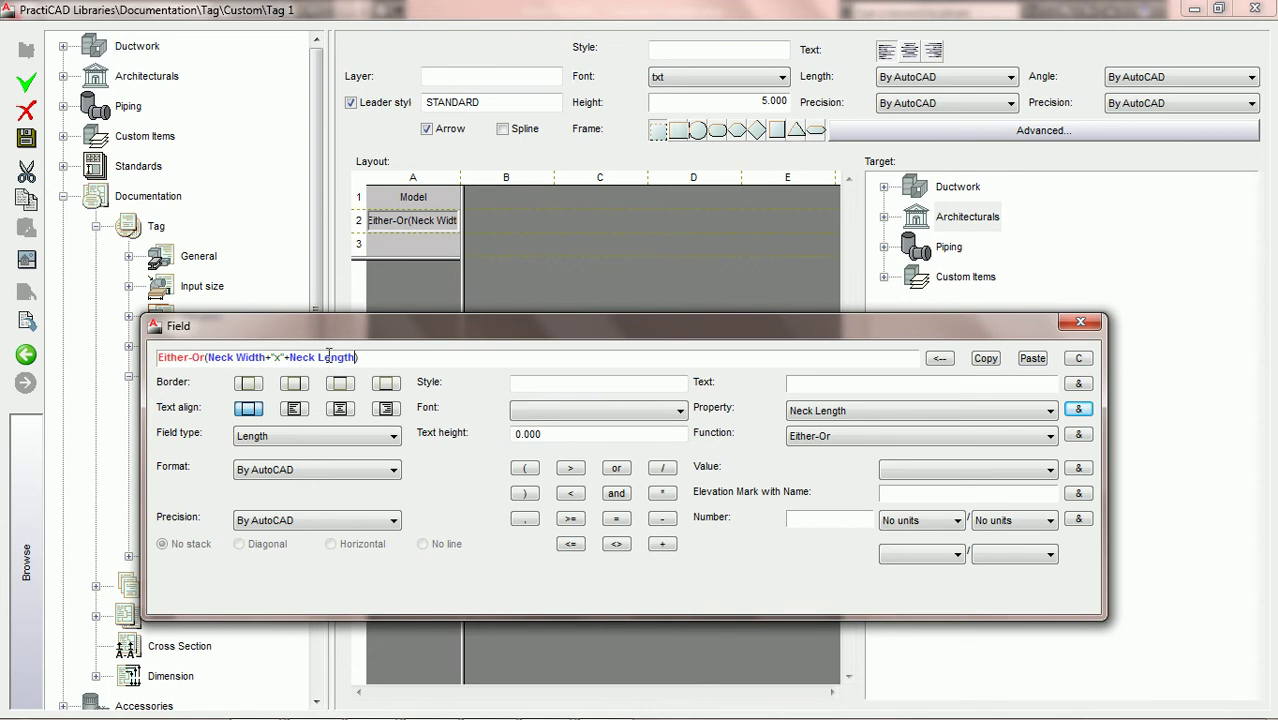
Step: Add a comma after Neck Length and insert the Neck Diameter property as the Either-Or function's second argument
{"action": "left_click", "coordinate": [525, 519]}
{"action": "left_click", "coordinate": [357, 358]}
{"action": "key", "text": "BackSpace"}
{"action": "type", "text": ","}
{"action": "left_click", "coordinate": [1038, 420]}
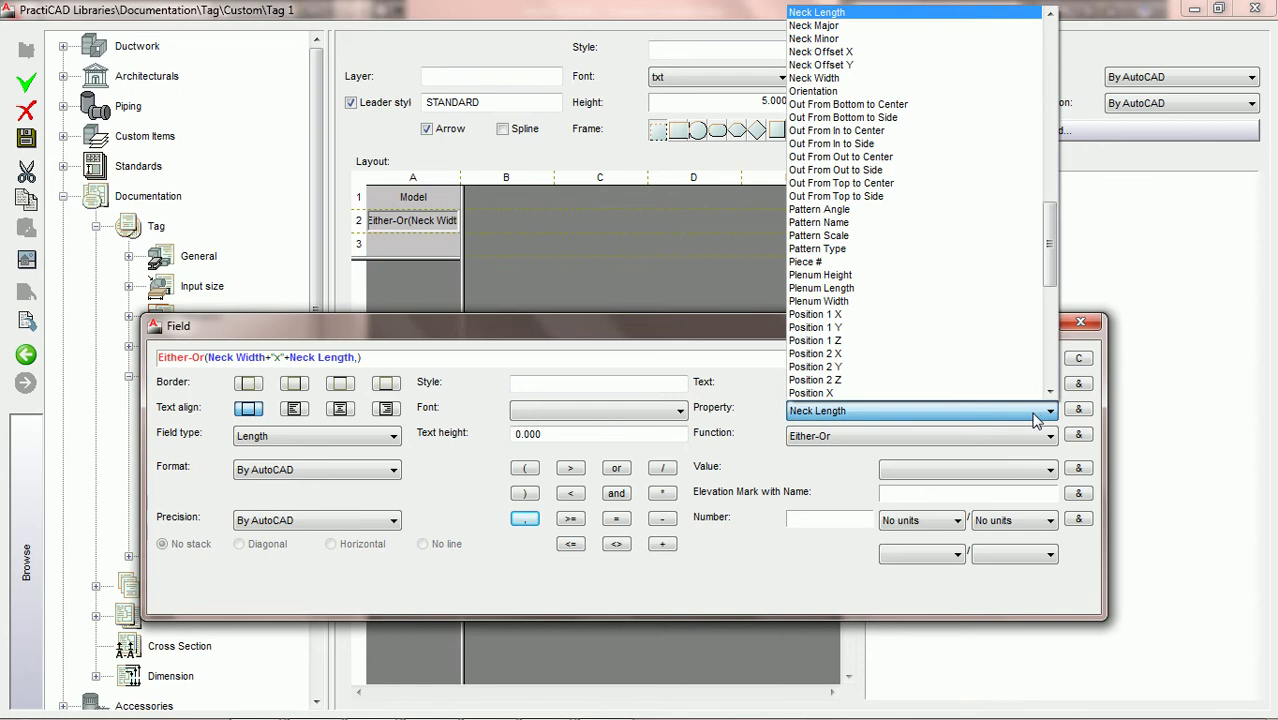
{"action": "scroll", "coordinate": [1048, 305], "scroll_direction": "up", "scroll_amount": 2}
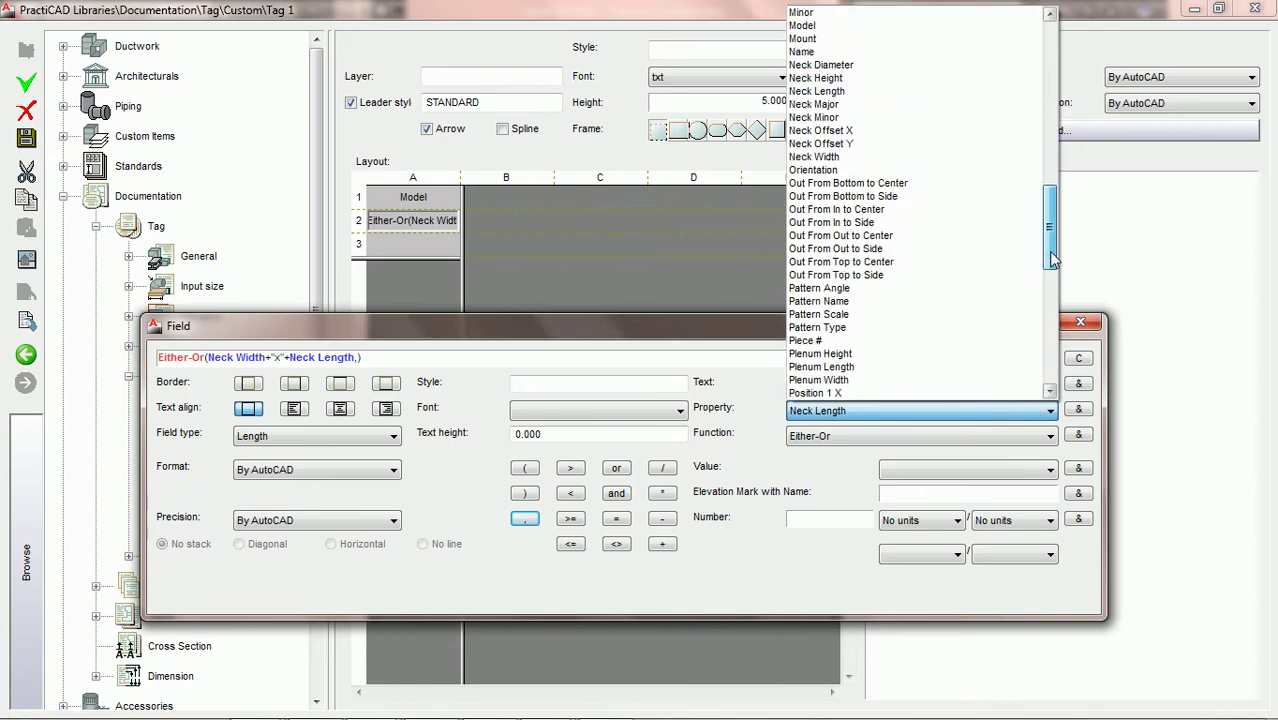
{"action": "left_click", "coordinate": [843, 66]}
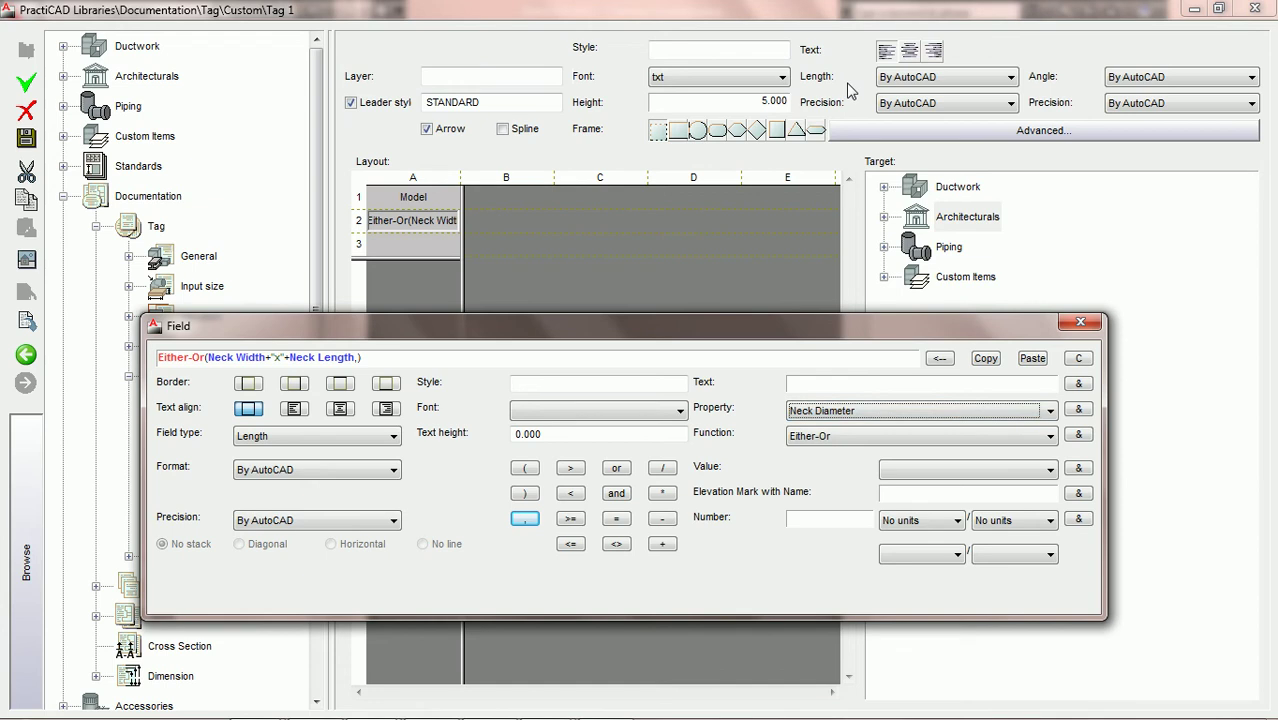
{"action": "left_click", "coordinate": [1079, 410]}
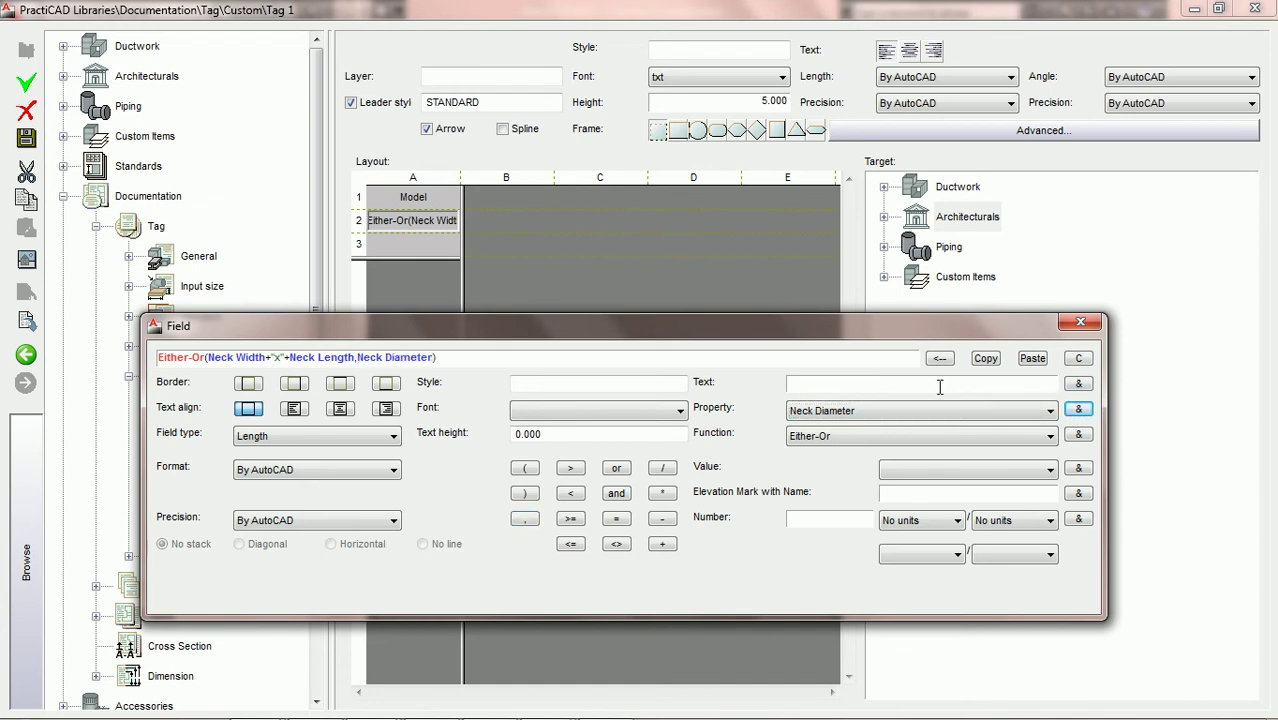
Step: Add a plus operator after Neck Diameter, switch to Character Map and reset its search to list all characters
{"action": "left_click", "coordinate": [663, 545]}
{"action": "mouse_move", "coordinate": [592, 704]}
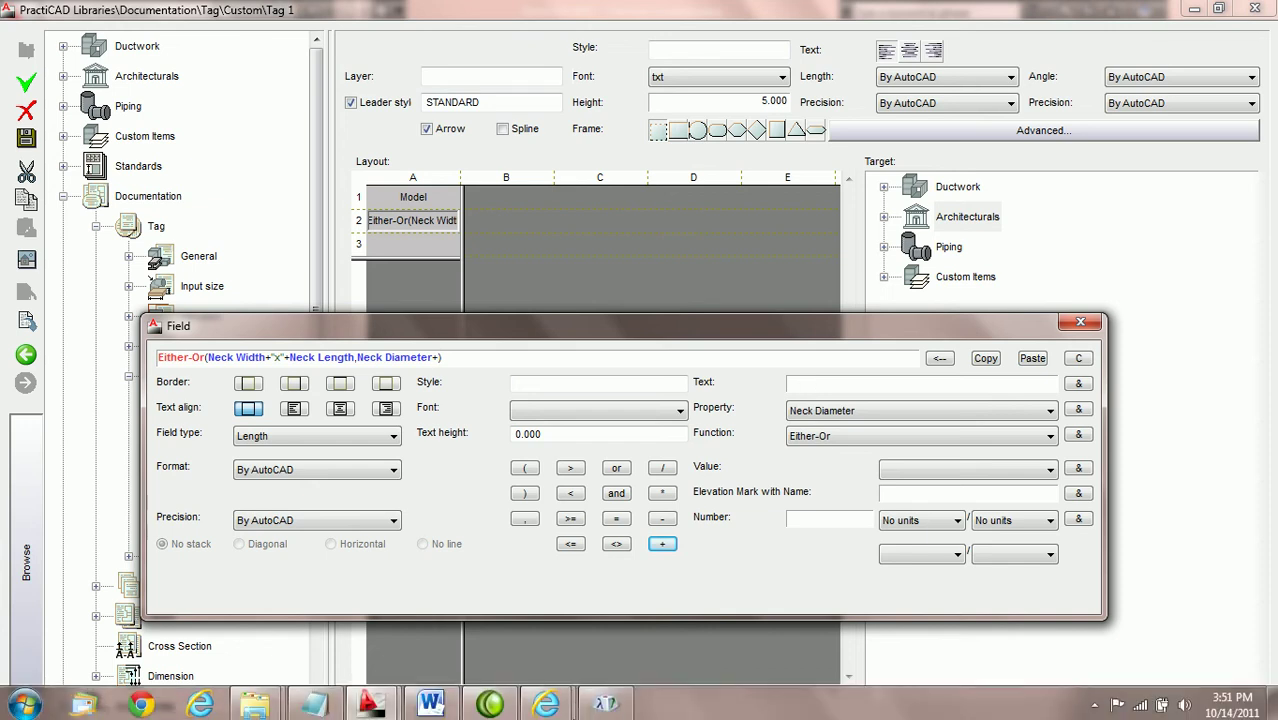
{"action": "left_click", "coordinate": [601, 705]}
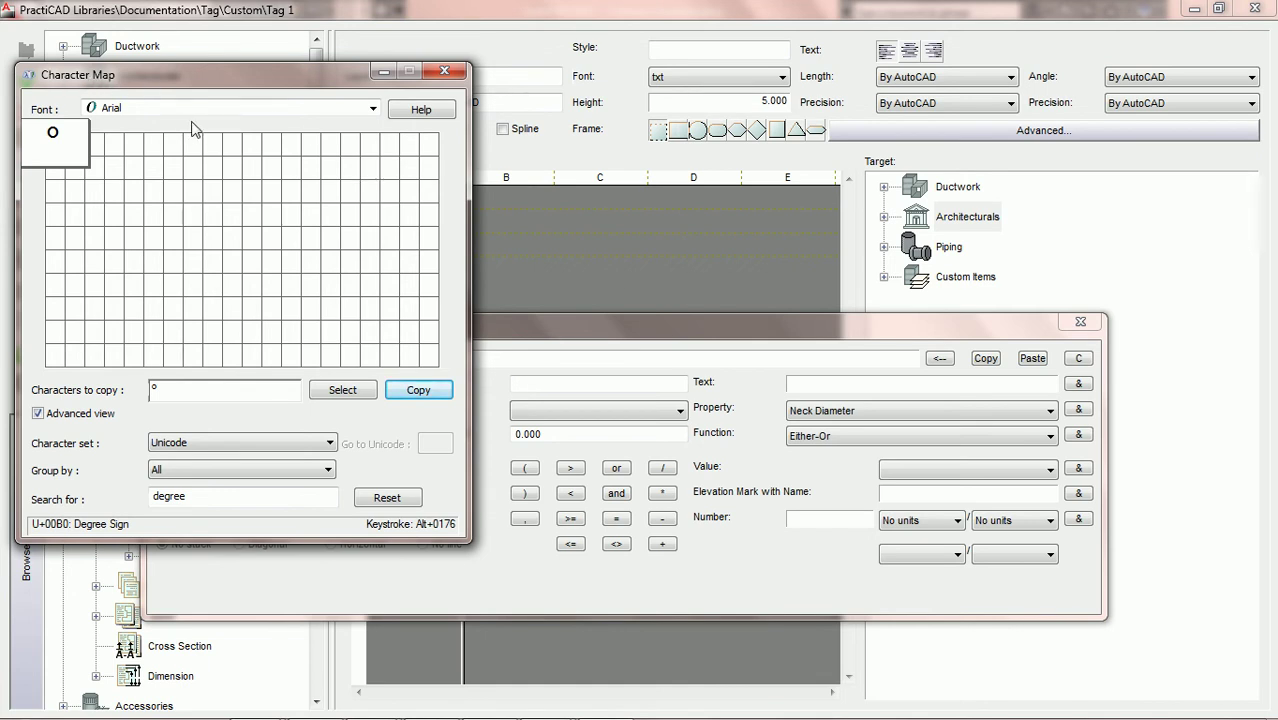
{"action": "left_click", "coordinate": [155, 393]}
{"action": "type", "text": "°"}
{"action": "double_click", "coordinate": [198, 490]}
{"action": "type", "text": "diameter"}
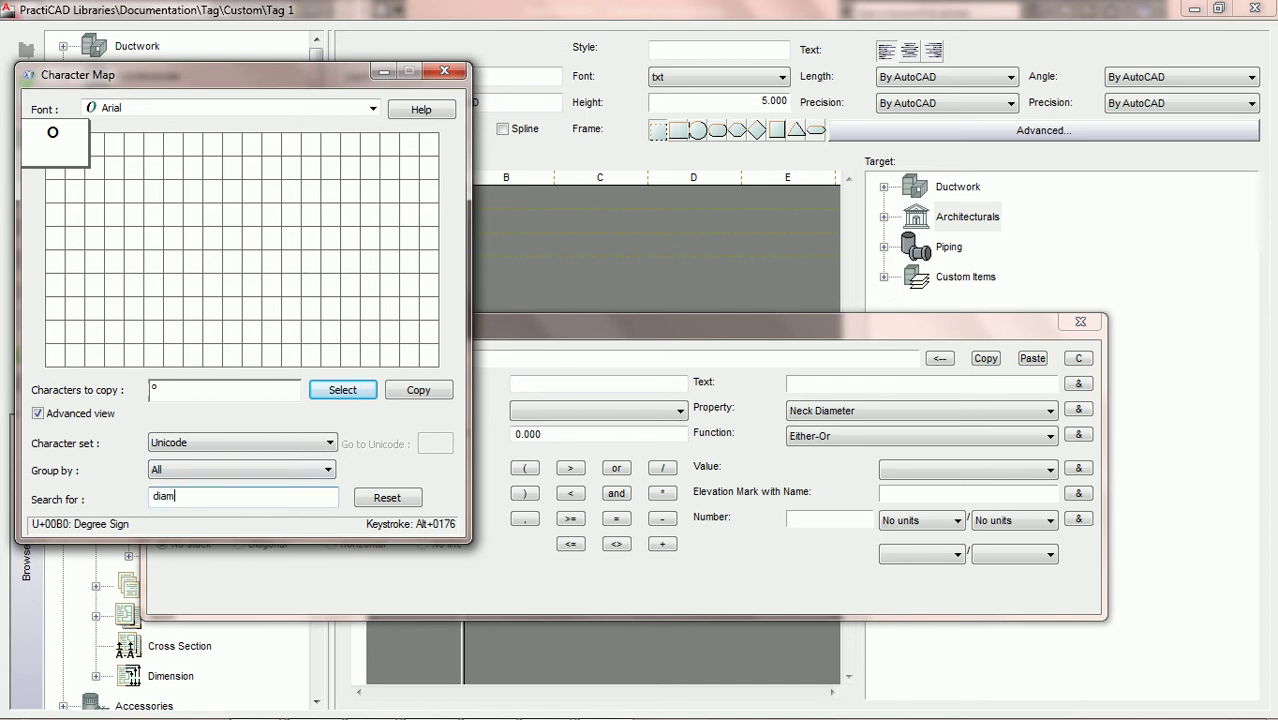
{"action": "left_click", "coordinate": [403, 497]}
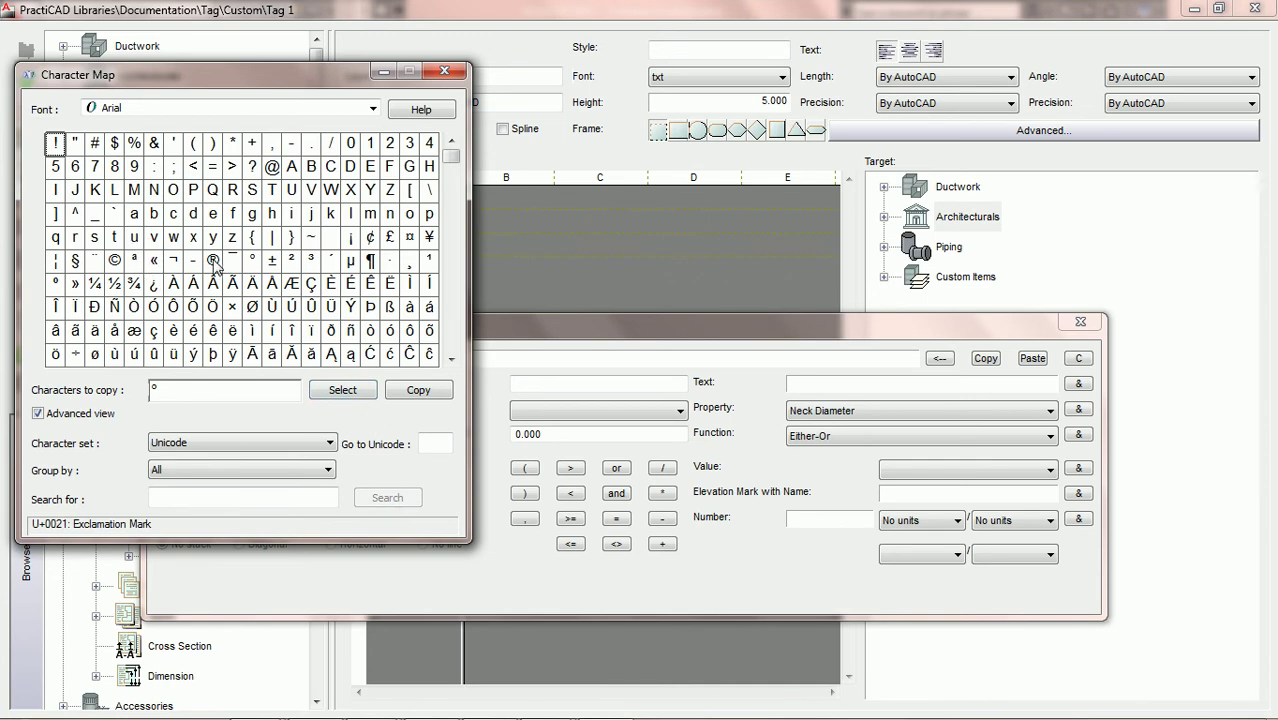
Step: Replace the degree sign in Character Map's characters to copy with the Ø symbol and copy it
{"action": "left_click", "coordinate": [253, 308]}
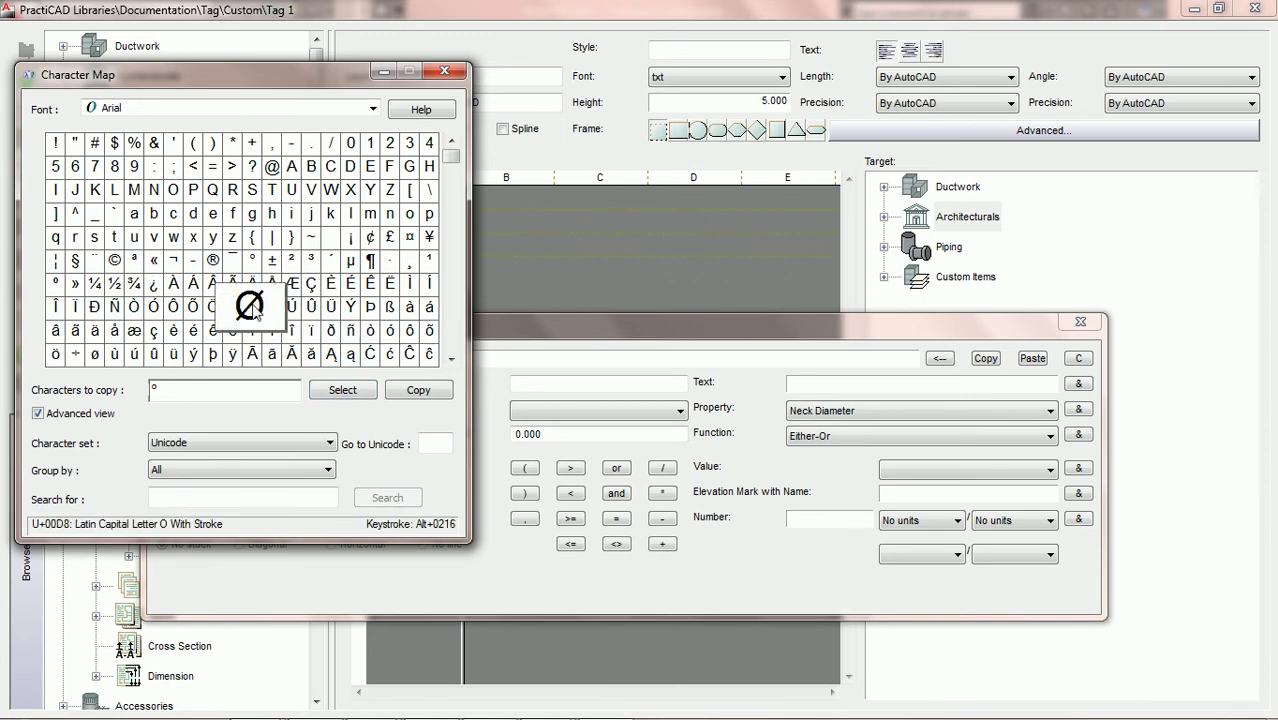
{"action": "left_click", "coordinate": [221, 390]}
{"action": "key", "text": "BackSpace"}
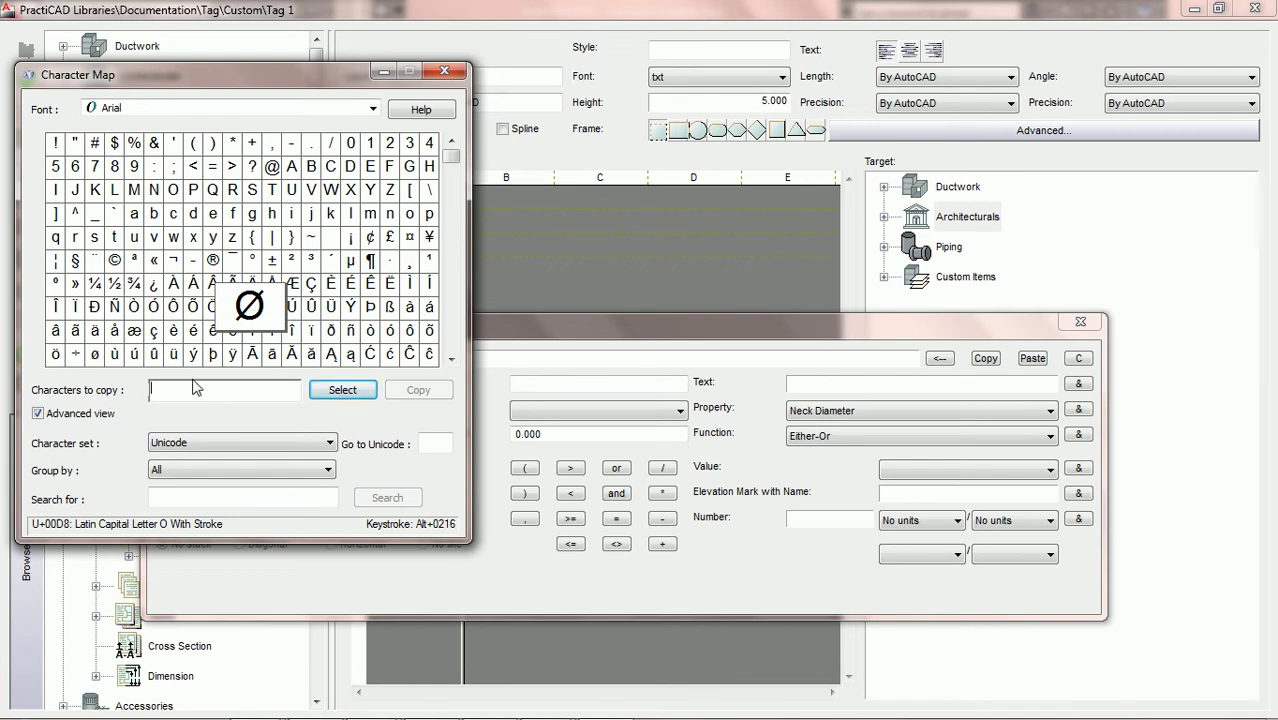
{"action": "left_click", "coordinate": [345, 391]}
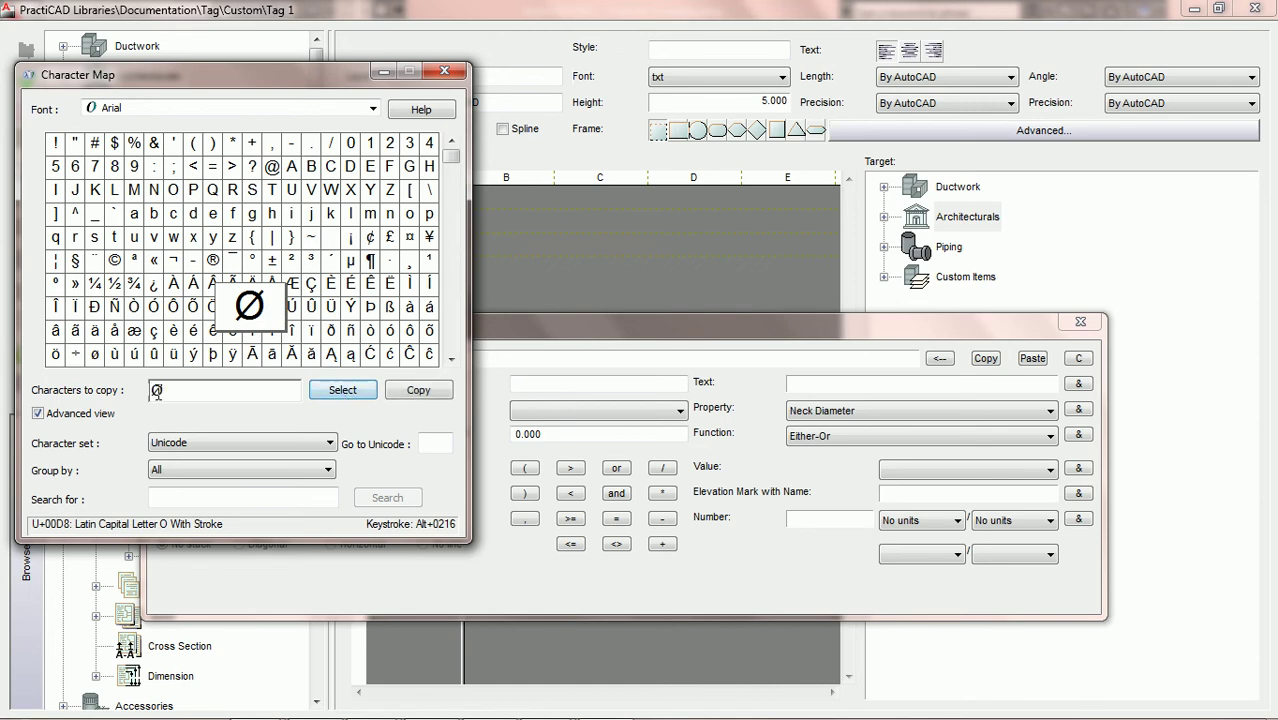
{"action": "left_click", "coordinate": [432, 396]}
Step: Return to the PractiCAD Field dialog and append the copied Ø symbol as text after Neck Diameter in the formula
{"action": "left_click", "coordinate": [712, 347]}
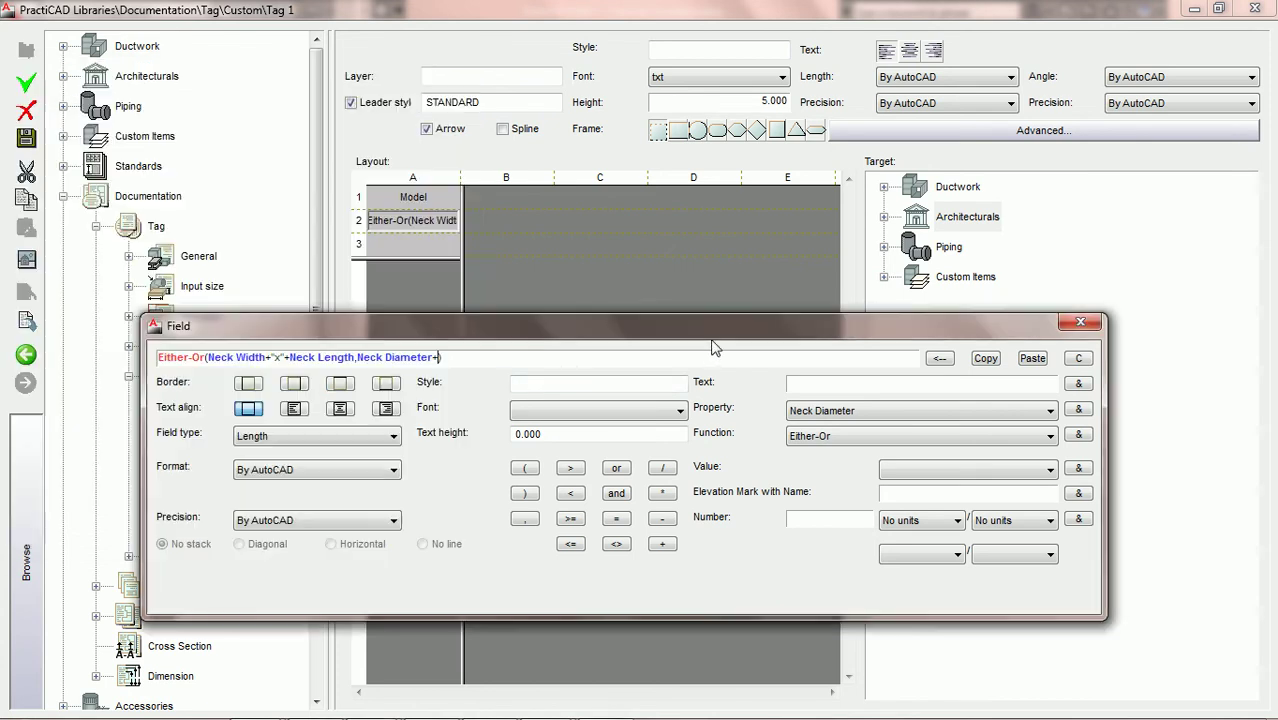
{"action": "right_click", "coordinate": [828, 384]}
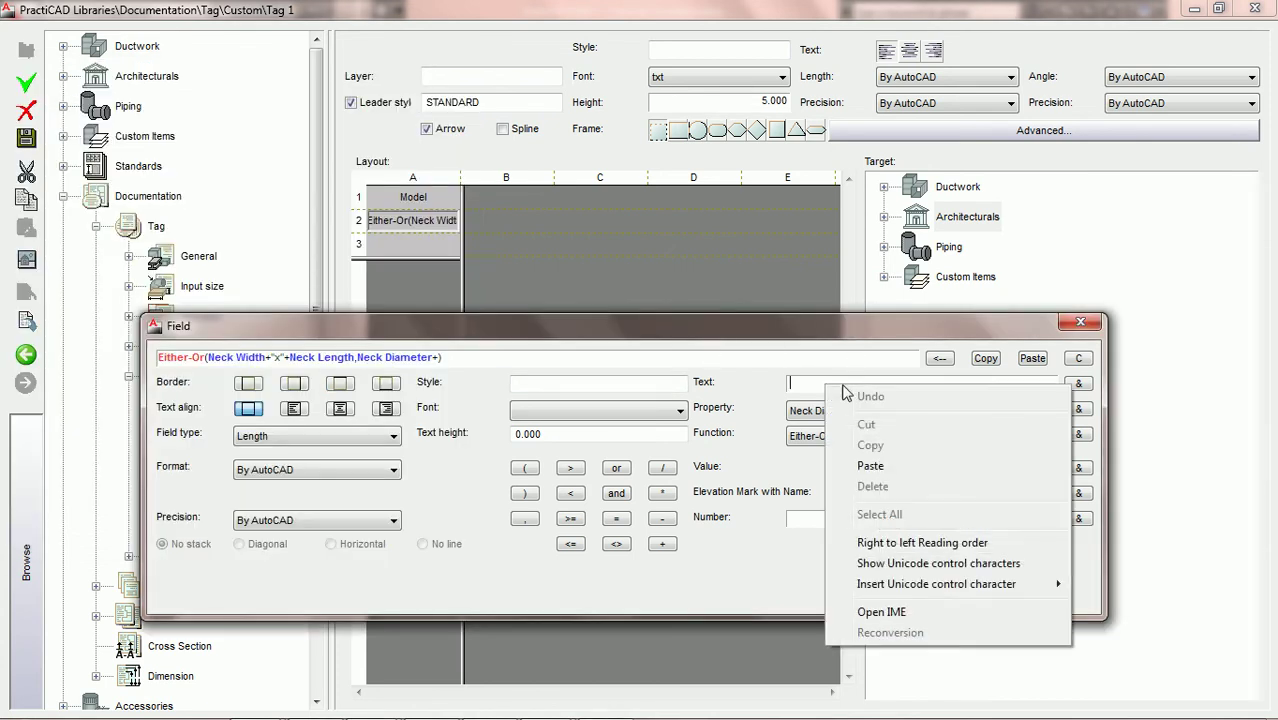
{"action": "left_click", "coordinate": [870, 466]}
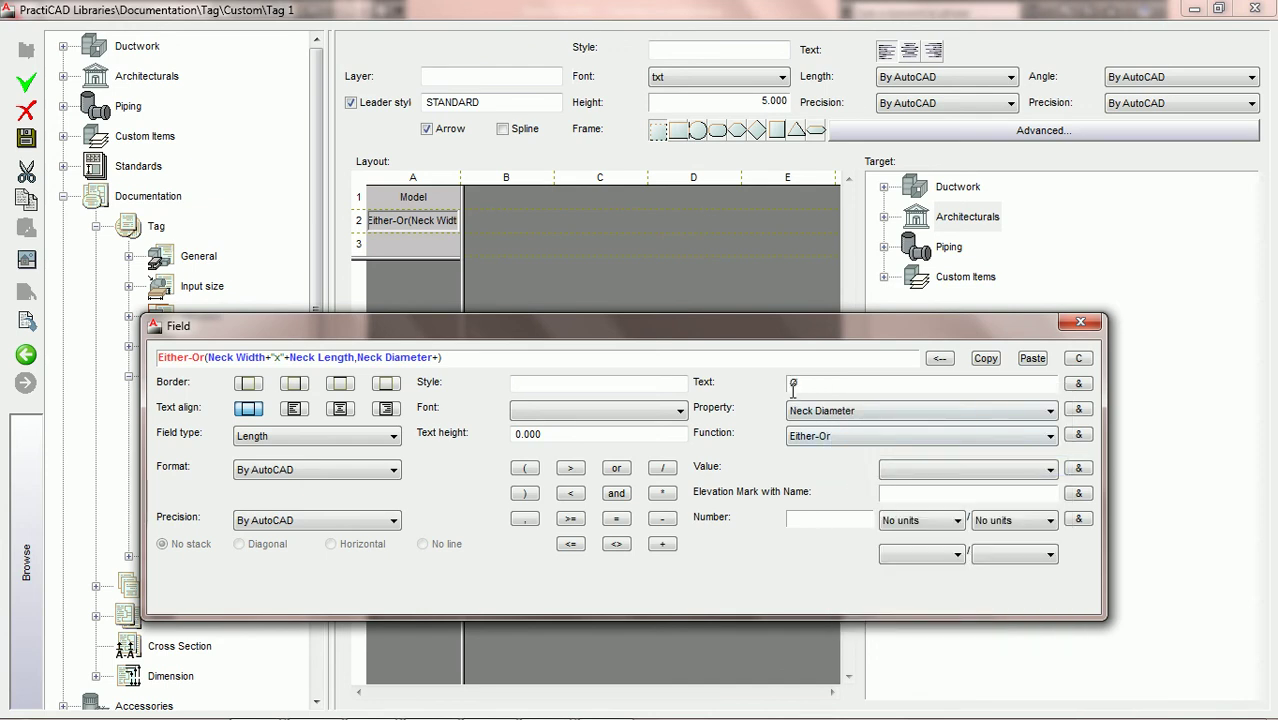
{"action": "left_click", "coordinate": [1080, 385]}
Step: Set the second-row field's length format to Decimal with precision 0 and center its text
{"action": "left_click", "coordinate": [394, 439]}
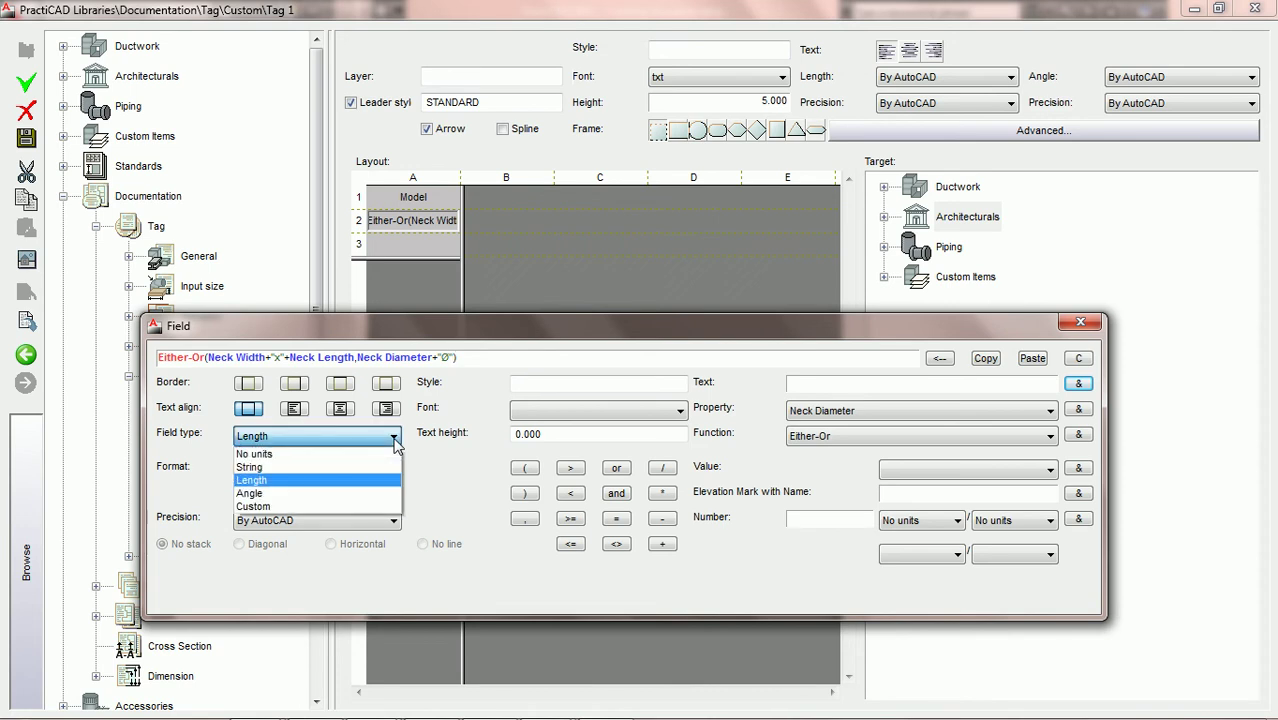
{"action": "left_click", "coordinate": [394, 439]}
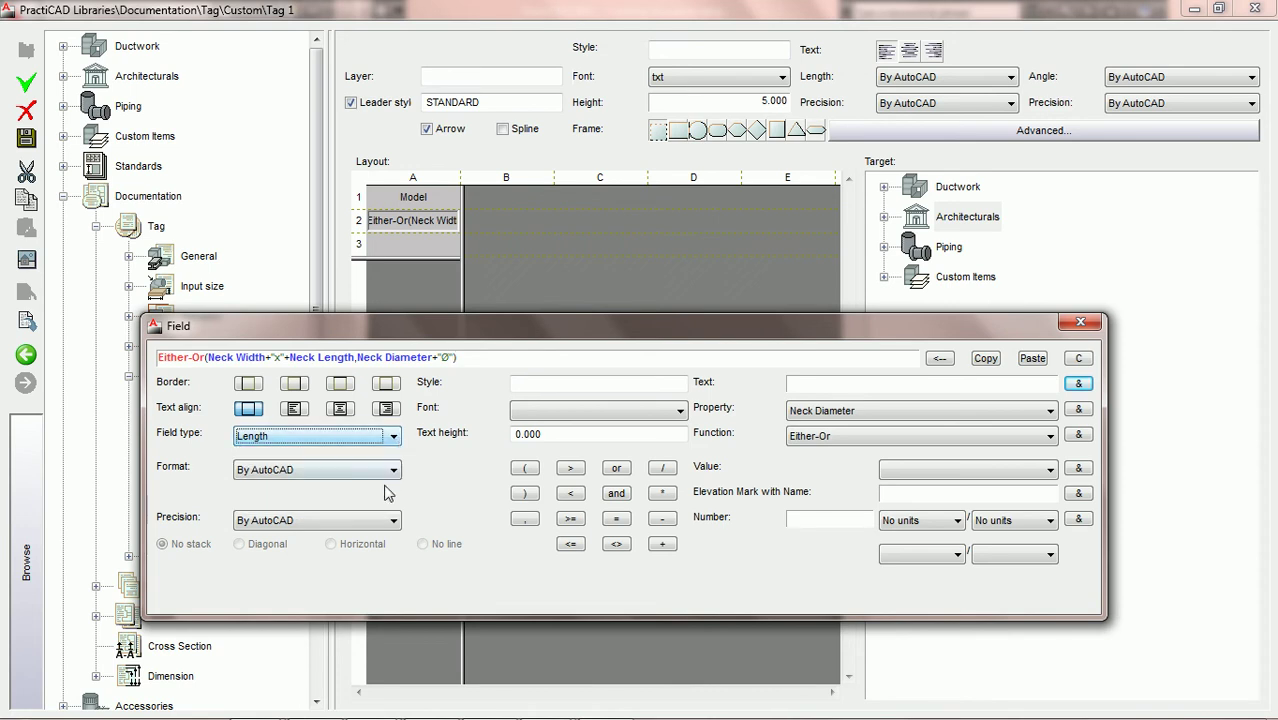
{"action": "left_click", "coordinate": [393, 470]}
{"action": "left_click", "coordinate": [352, 526]}
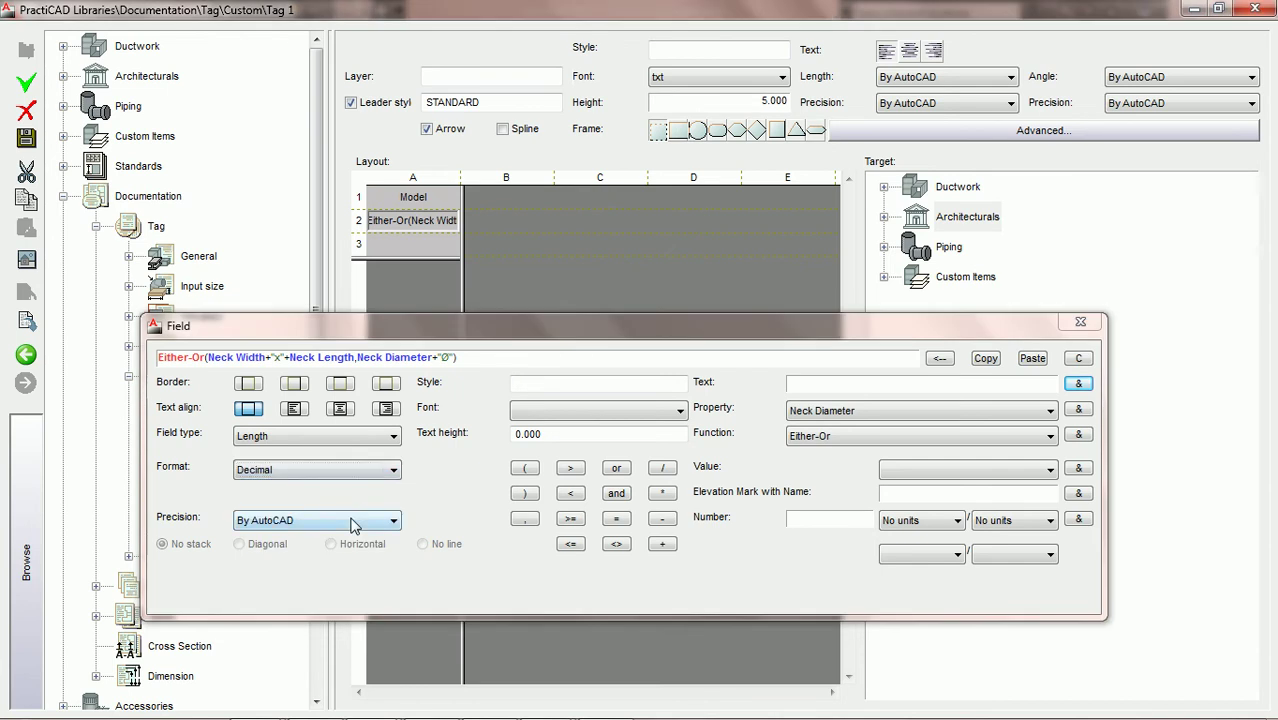
{"action": "left_click", "coordinate": [350, 521]}
{"action": "left_click", "coordinate": [305, 553]}
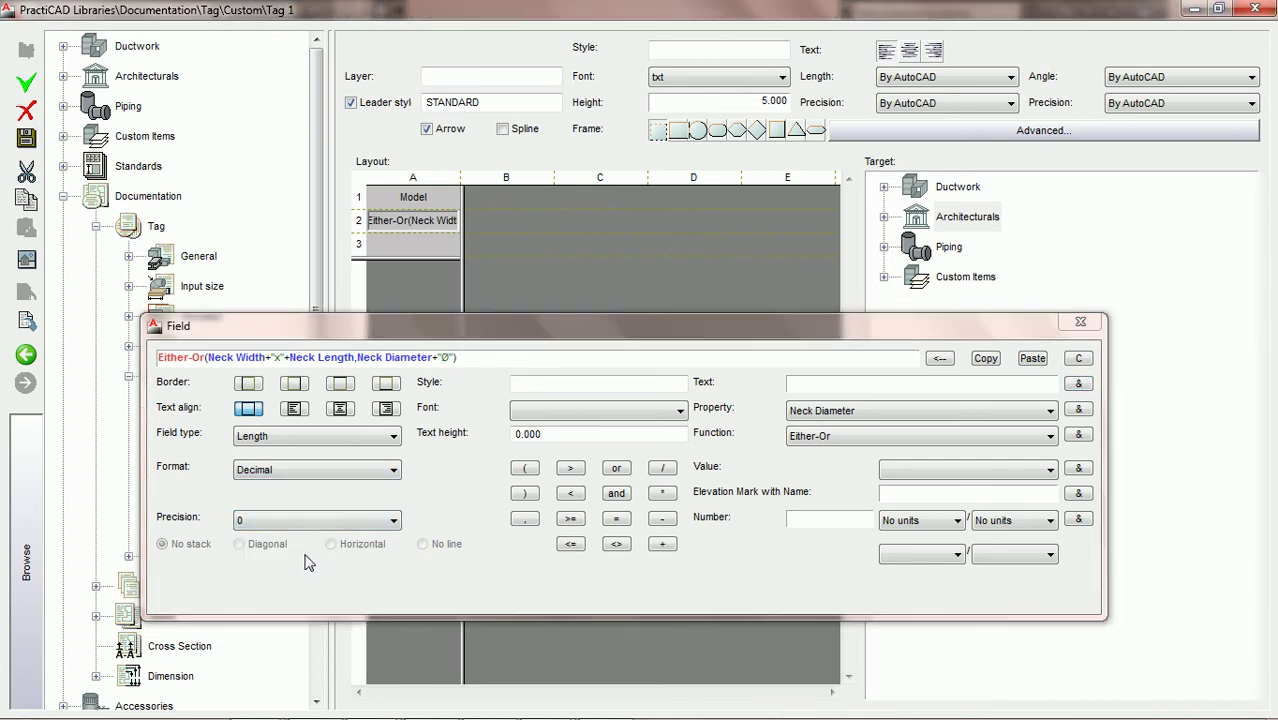
{"action": "left_click", "coordinate": [340, 410]}
{"action": "left_click", "coordinate": [341, 410]}
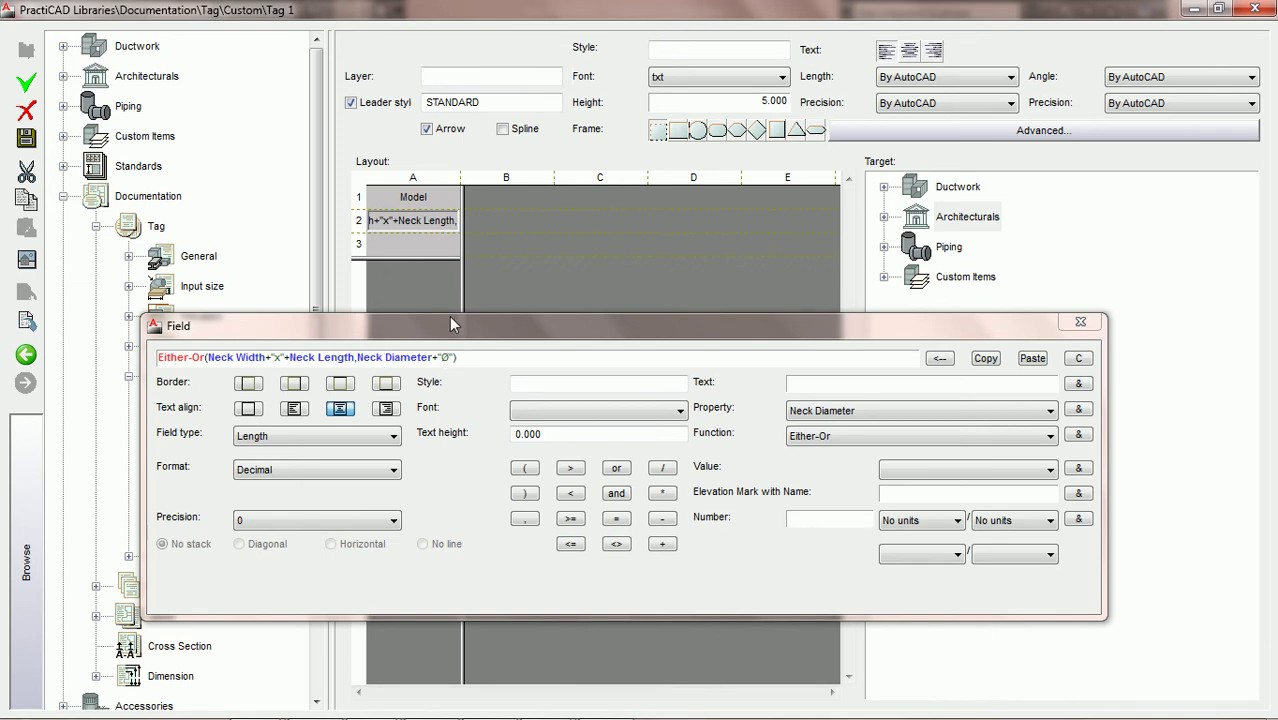
Step: Open the layout's third-row cell for field editing and insert the Airflow property
{"action": "left_click", "coordinate": [426, 248]}
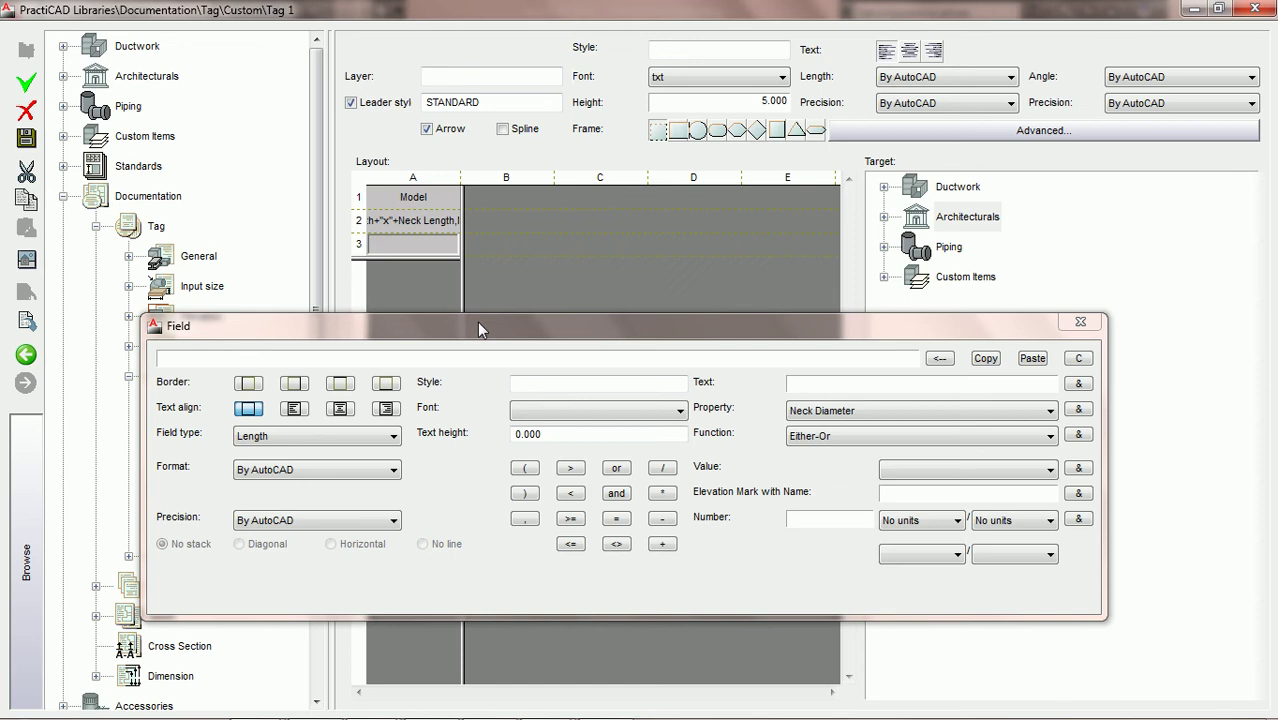
{"action": "left_click_drag", "start_coordinate": [478, 323], "coordinate": [475, 329]}
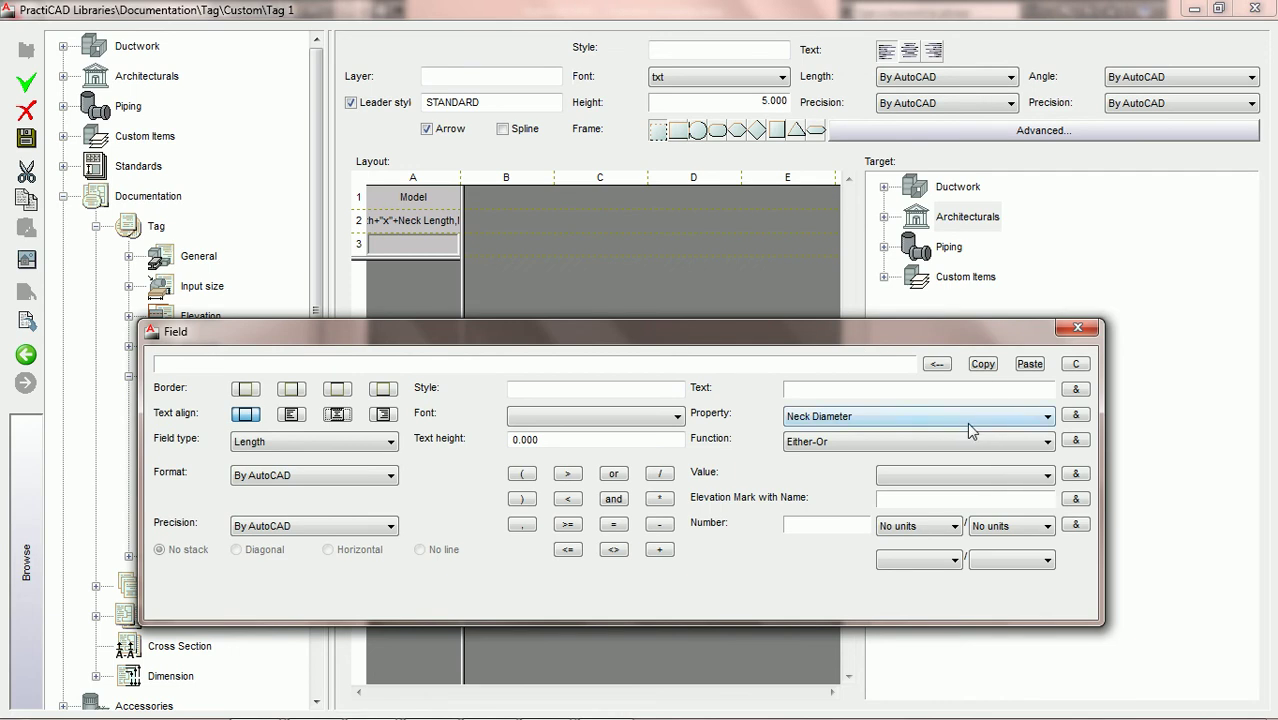
{"action": "left_click", "coordinate": [1045, 417]}
{"action": "key", "text": "Home"}
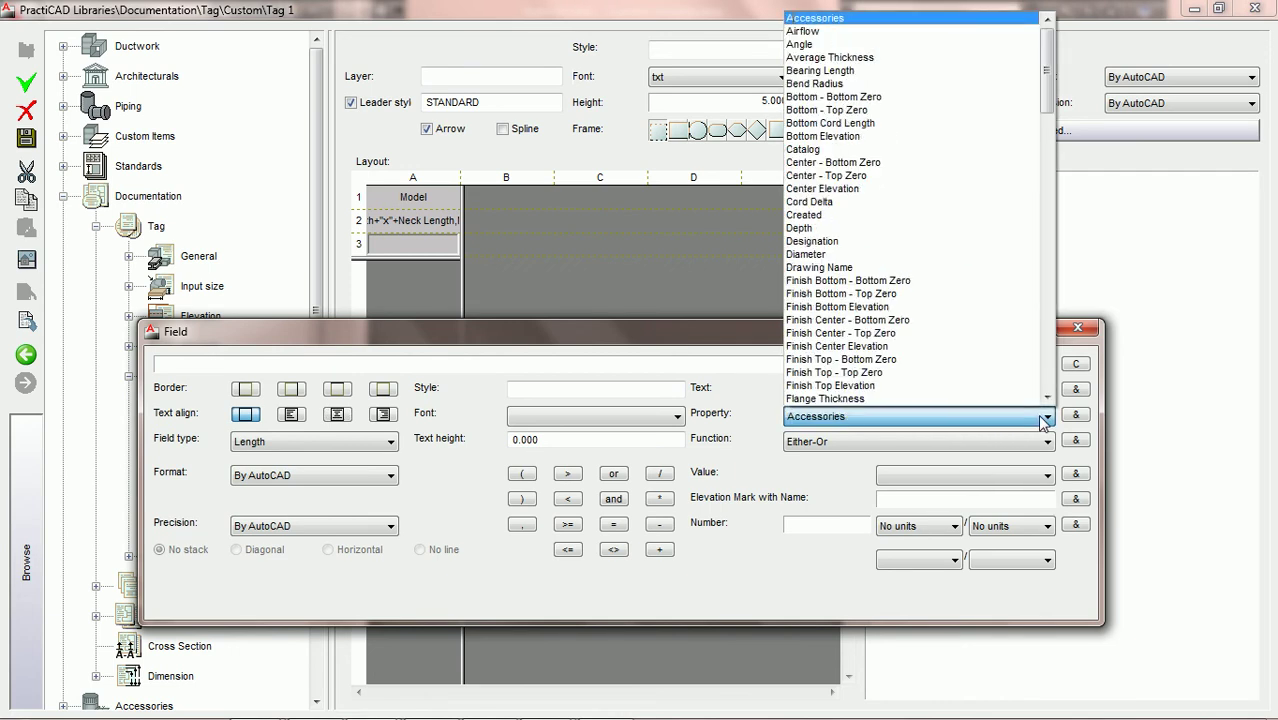
{"action": "left_click", "coordinate": [855, 31]}
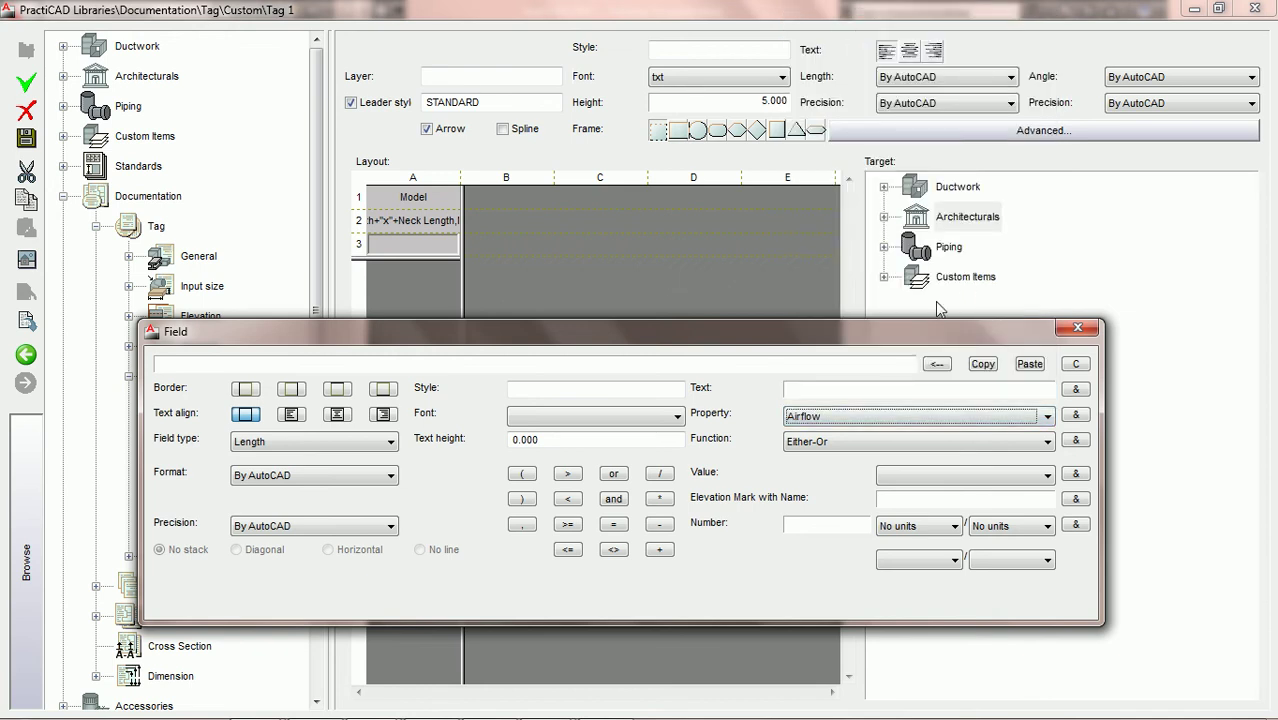
{"action": "left_click", "coordinate": [1077, 416]}
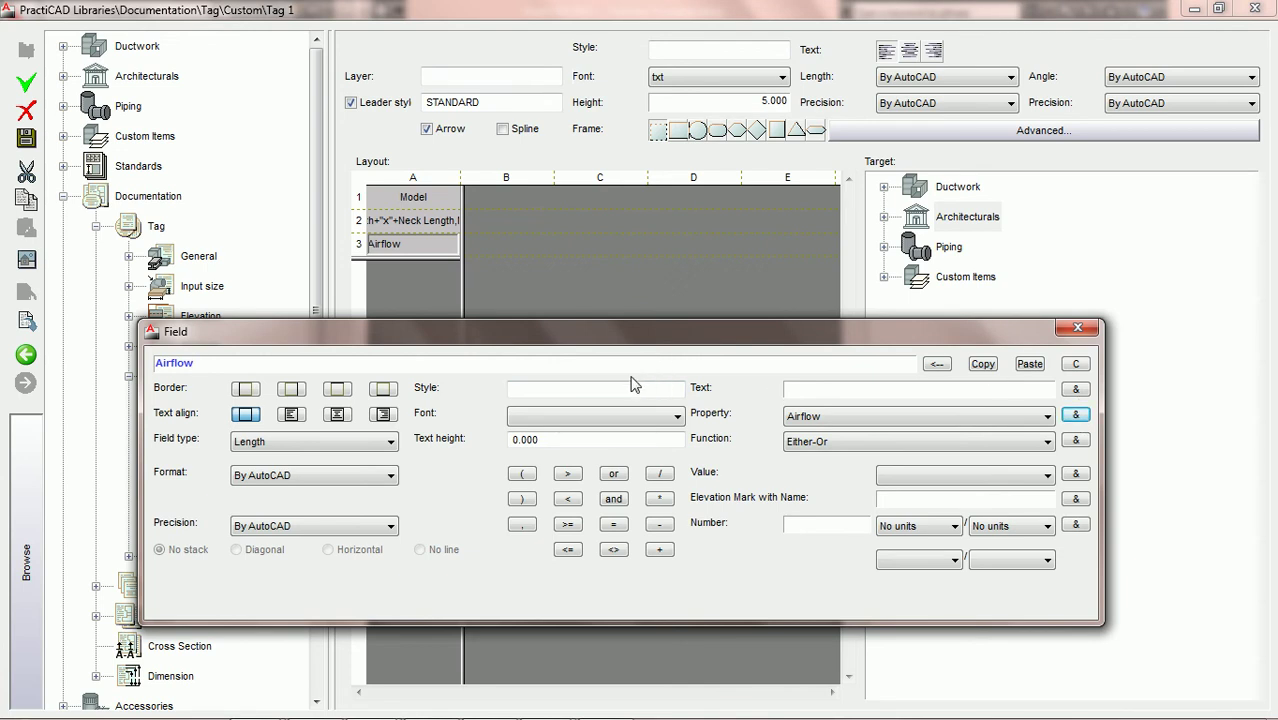
Step: Append the text " CFM" to Airflow with a plus operator and center the third-row field's text
{"action": "left_click", "coordinate": [659, 550]}
{"action": "left_click", "coordinate": [1077, 389]}
{"action": "left_click", "coordinate": [338, 414]}
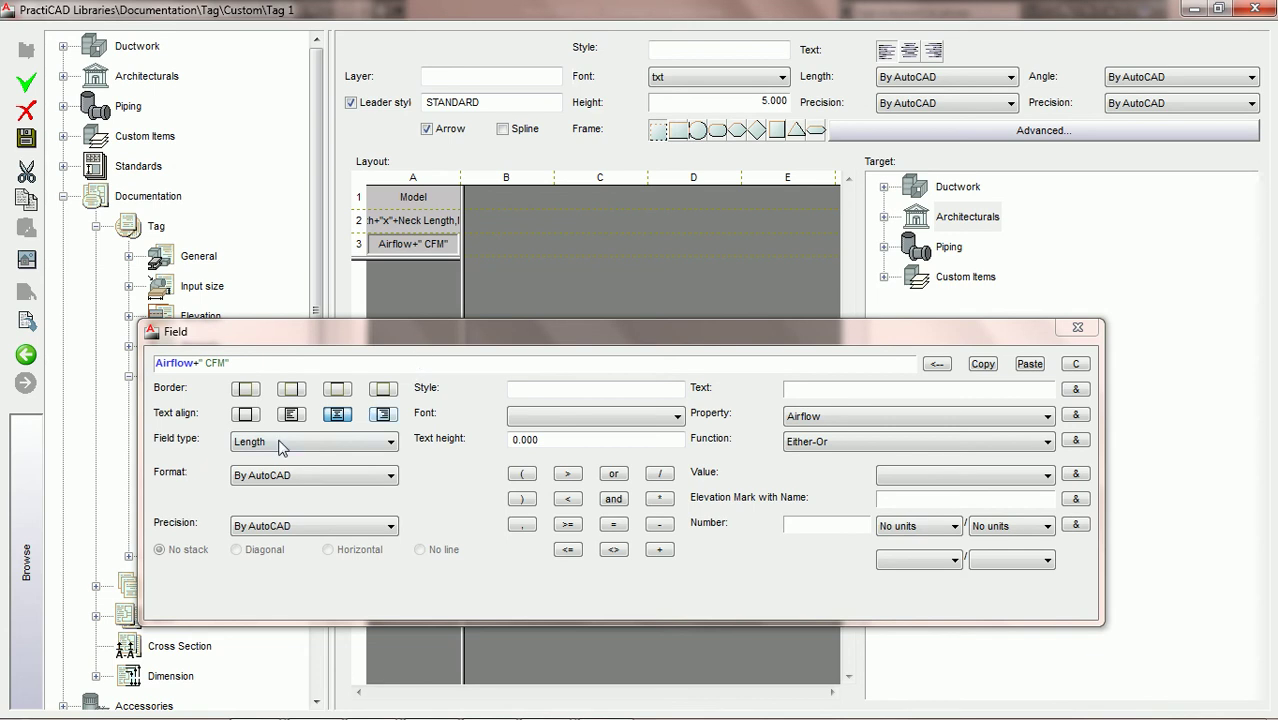
Step: Set the third-row field's format to Decimal and its precision to 0
{"action": "left_click", "coordinate": [334, 477]}
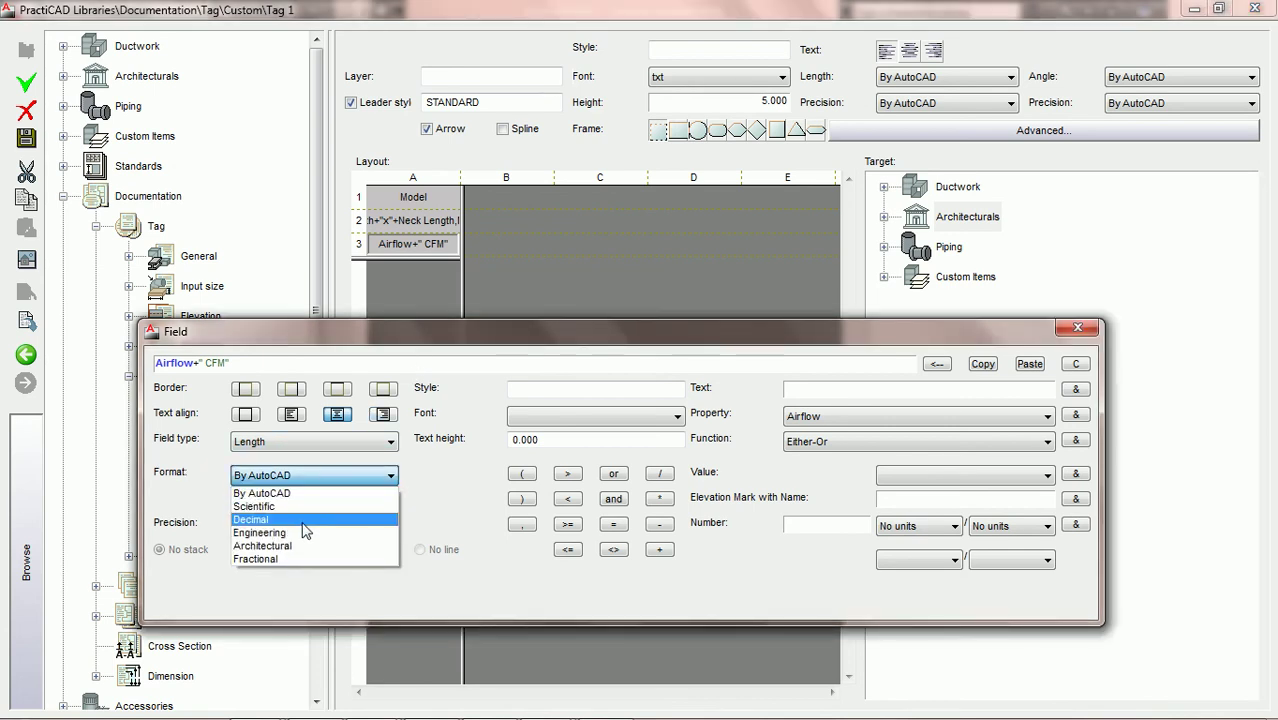
{"action": "left_click", "coordinate": [299, 519]}
{"action": "left_click", "coordinate": [300, 525]}
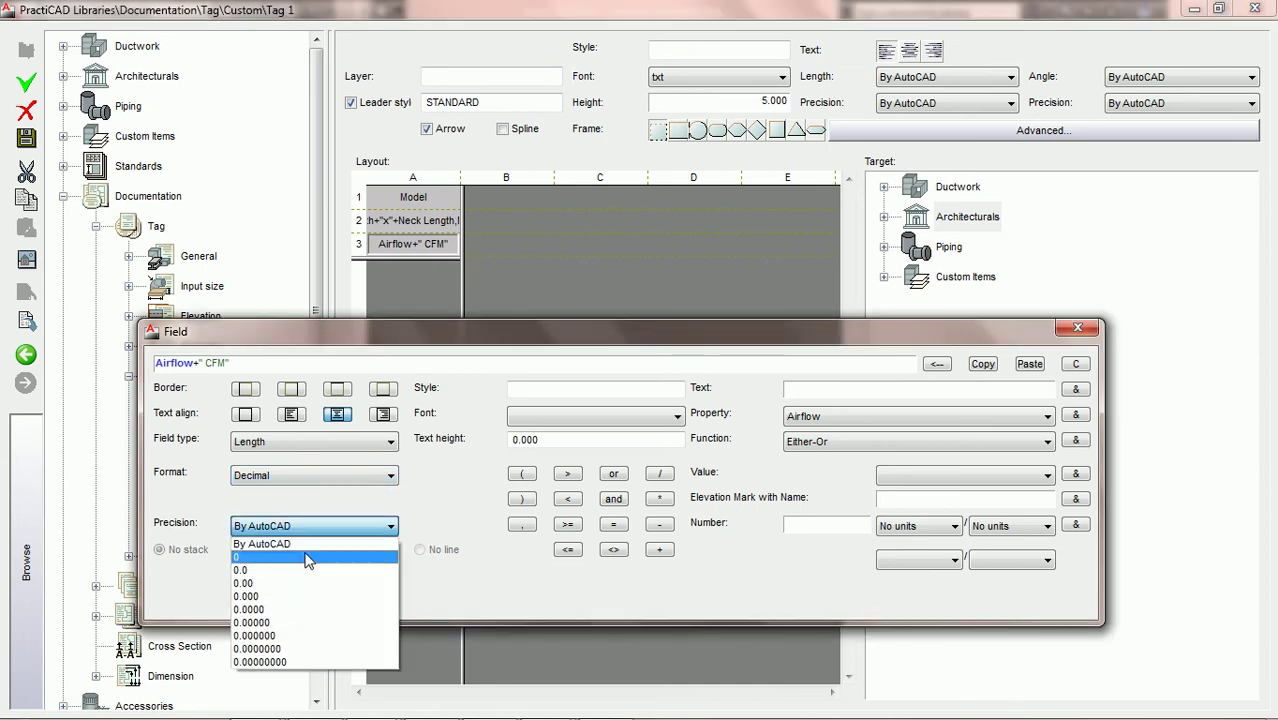
{"action": "left_click", "coordinate": [307, 557]}
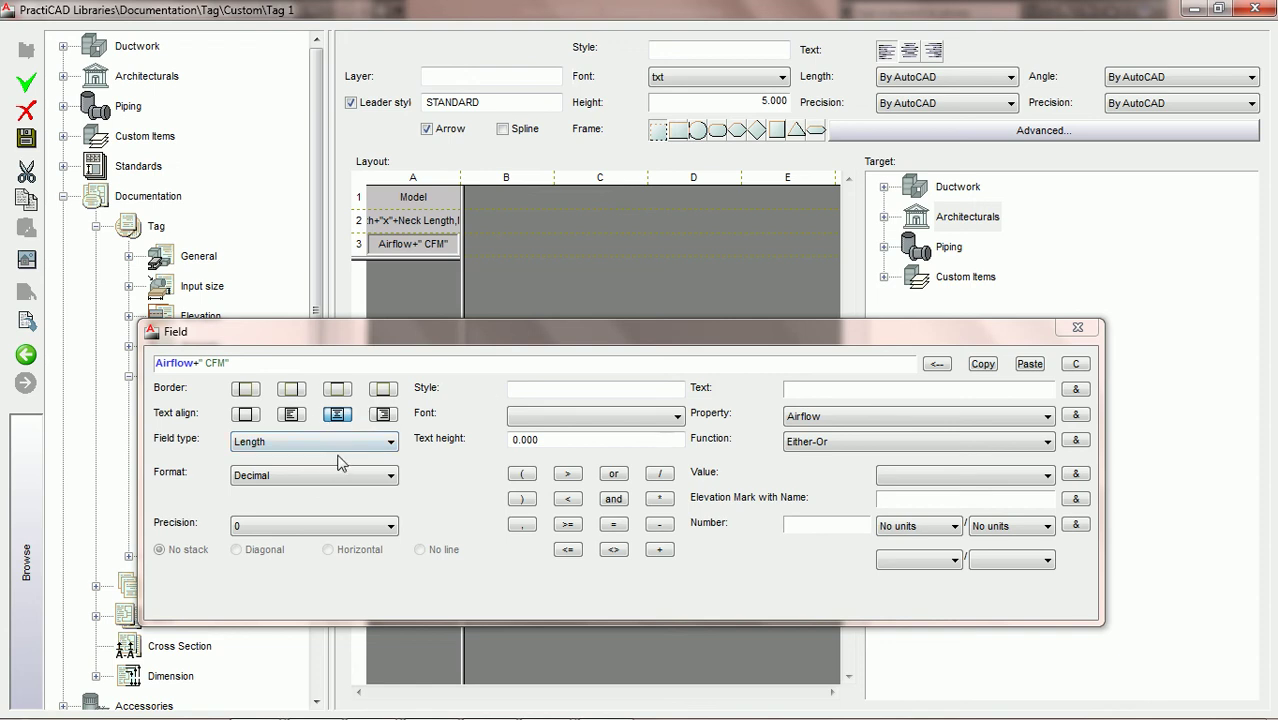
Step: Save the tag definition and add GRD TAG from the library tree to the drawing's Tag toolbar
{"action": "left_click", "coordinate": [27, 140]}
{"action": "left_click", "coordinate": [430, 336]}
{"action": "left_click_drag", "start_coordinate": [430, 336], "coordinate": [610, 322]}
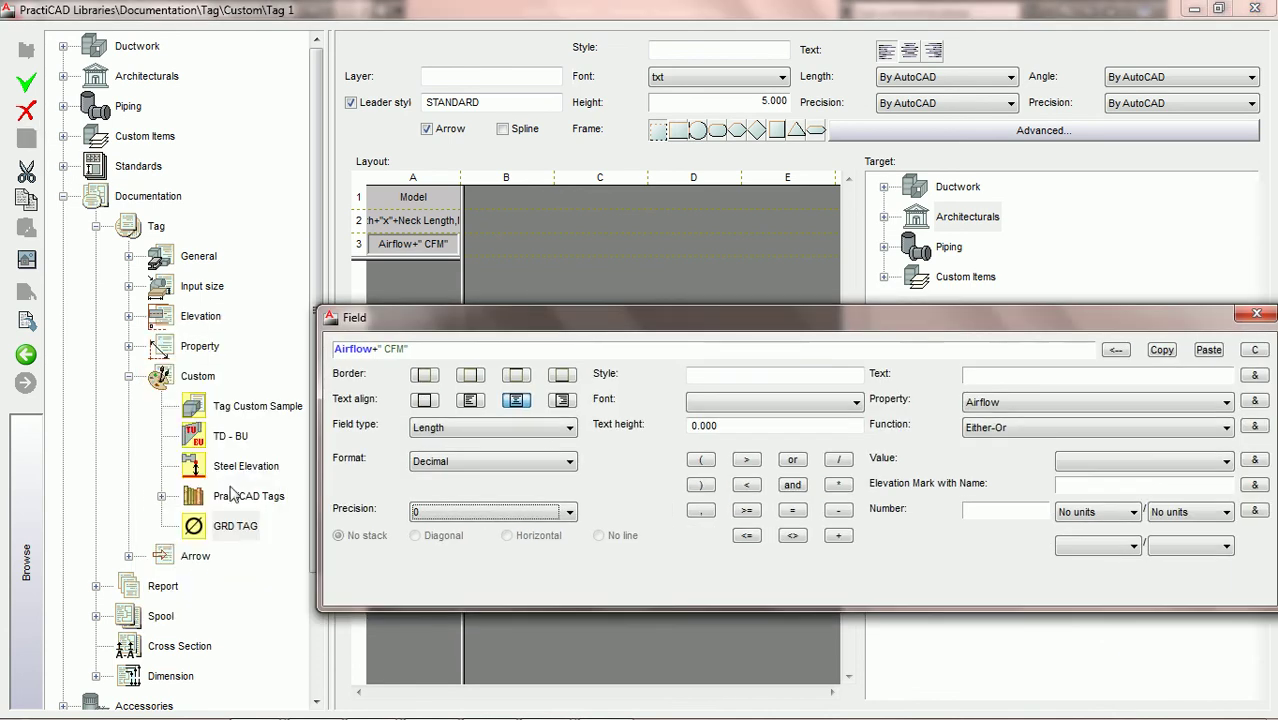
{"action": "left_click", "coordinate": [232, 530]}
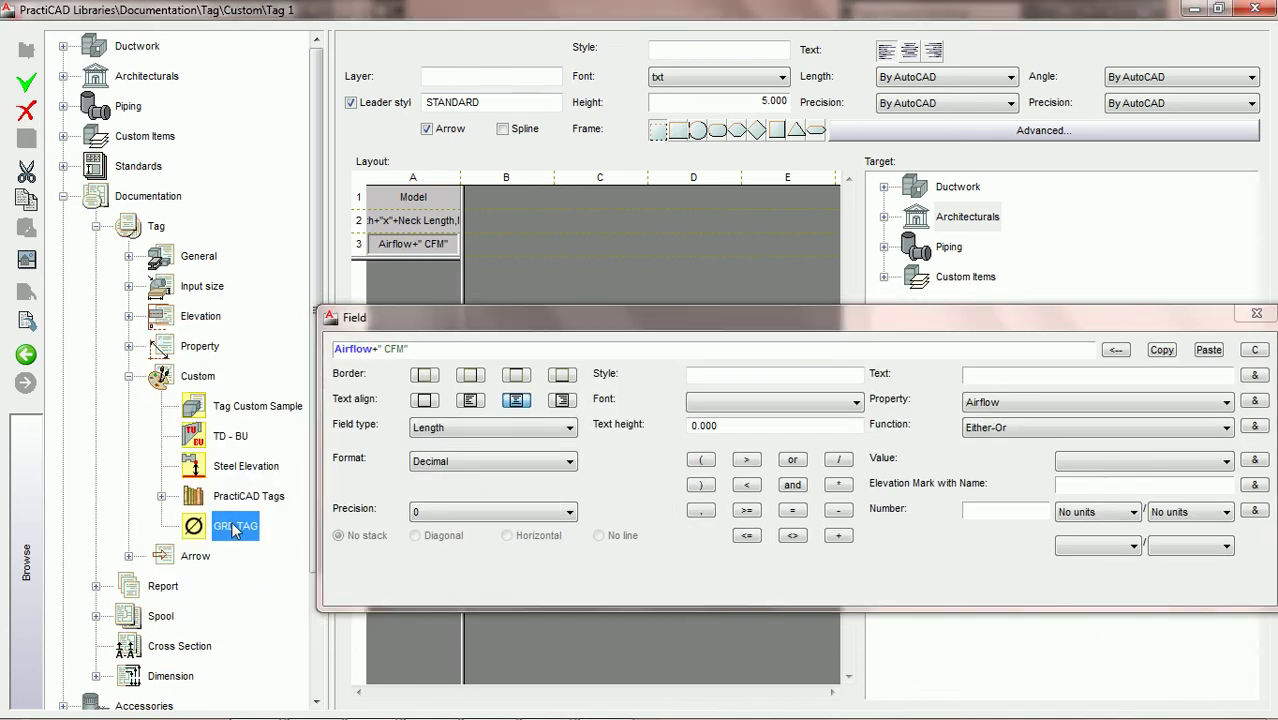
{"action": "left_click_drag", "start_coordinate": [237, 535], "coordinate": [944, 603]}
{"action": "left_click", "coordinate": [1255, 9]}
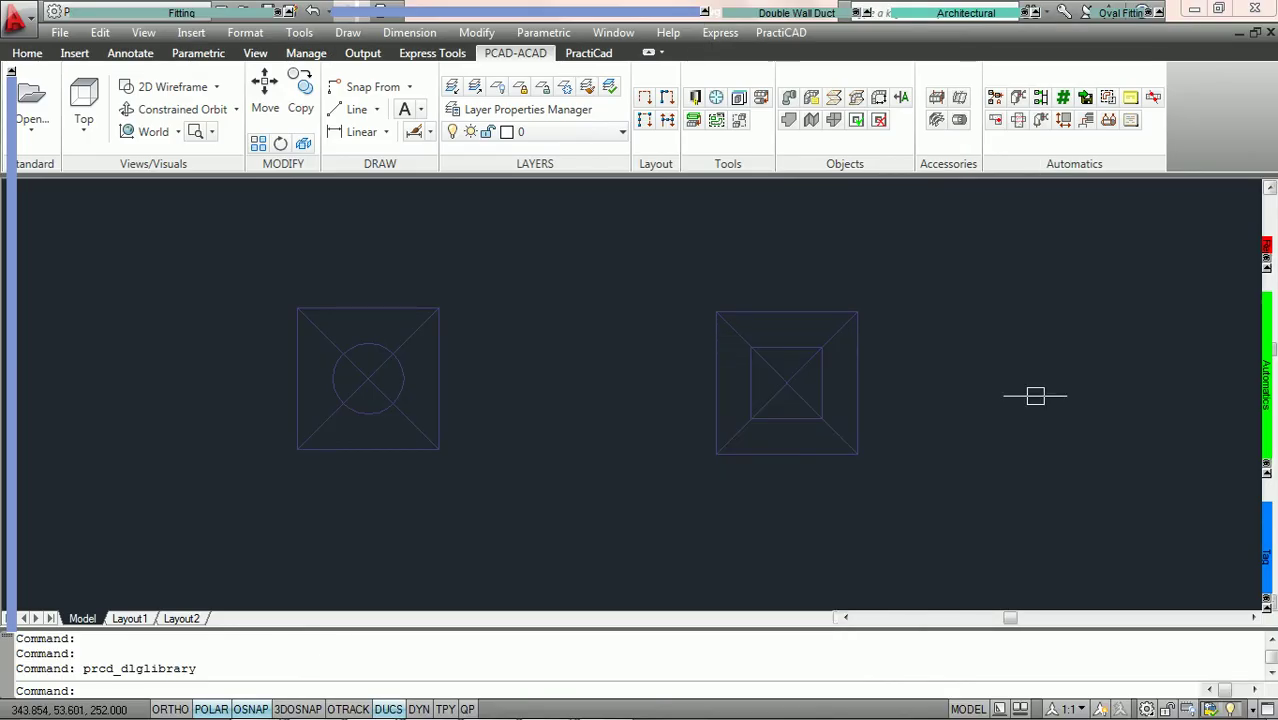
Step: Tag the round-neck diffuser with the GRD TAG, placing the text just below the diffuser
{"action": "mouse_move", "coordinate": [1165, 568]}
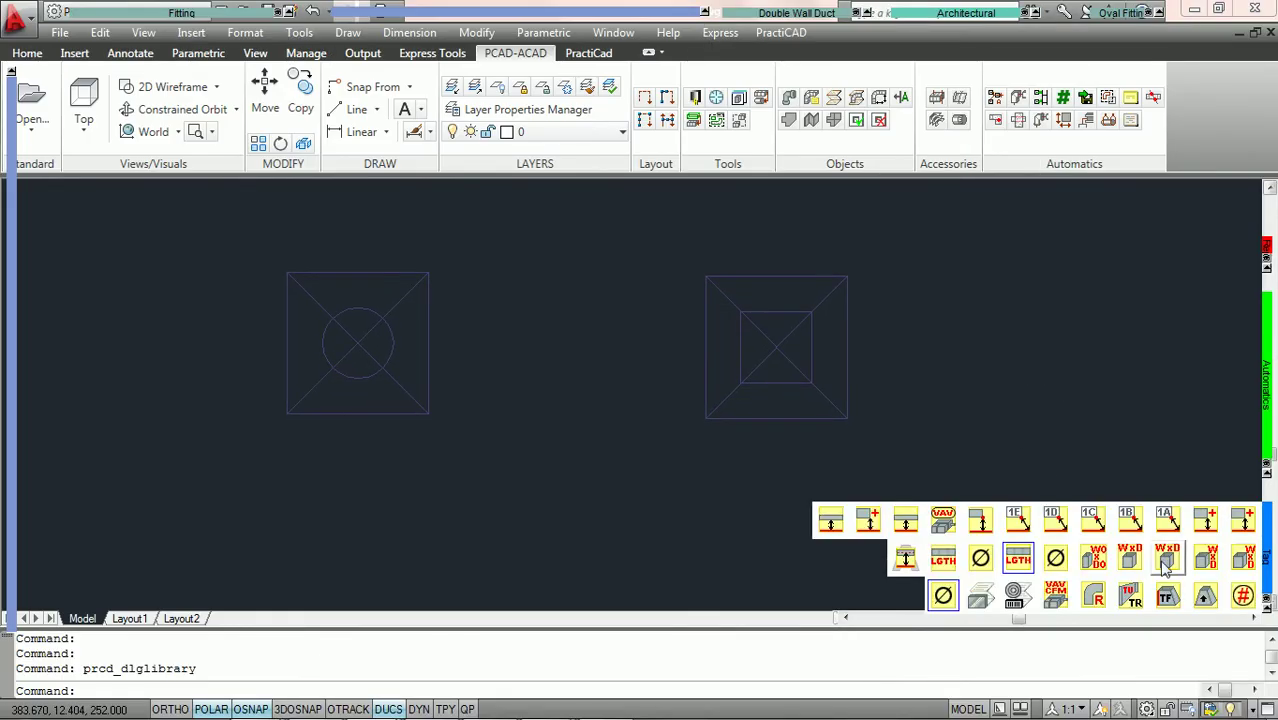
{"action": "left_click", "coordinate": [943, 596]}
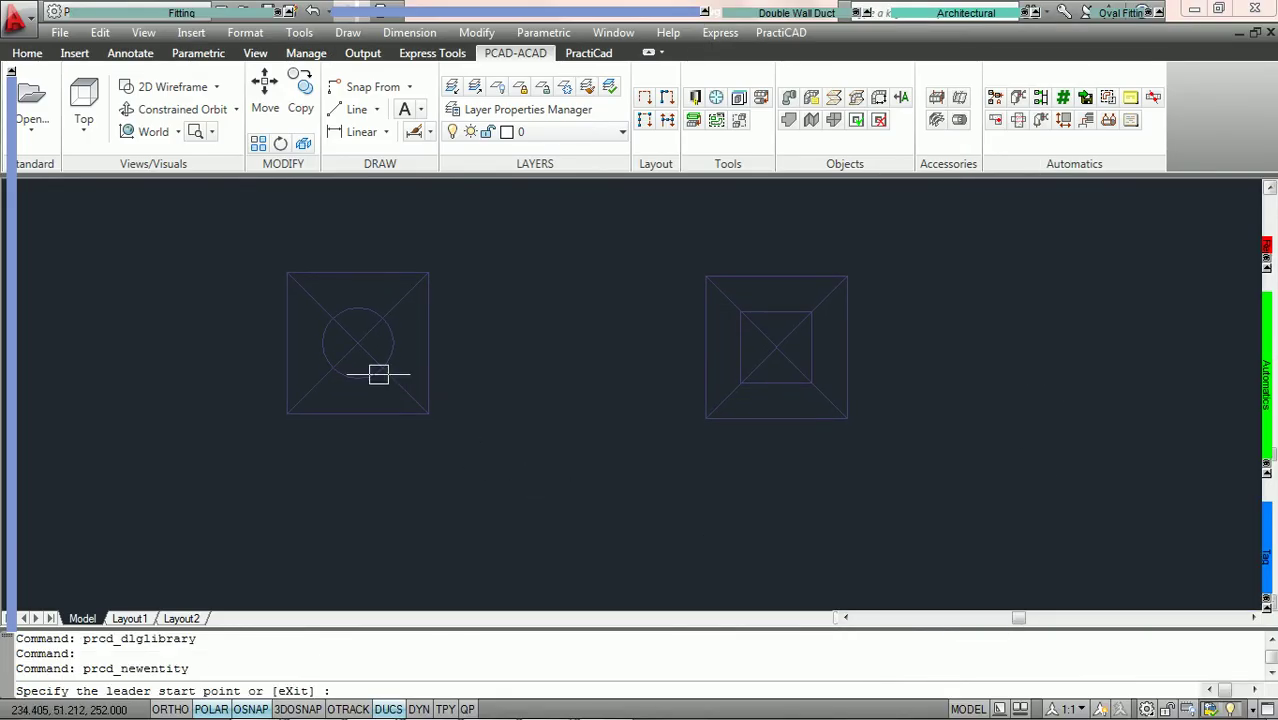
{"action": "left_click", "coordinate": [376, 373]}
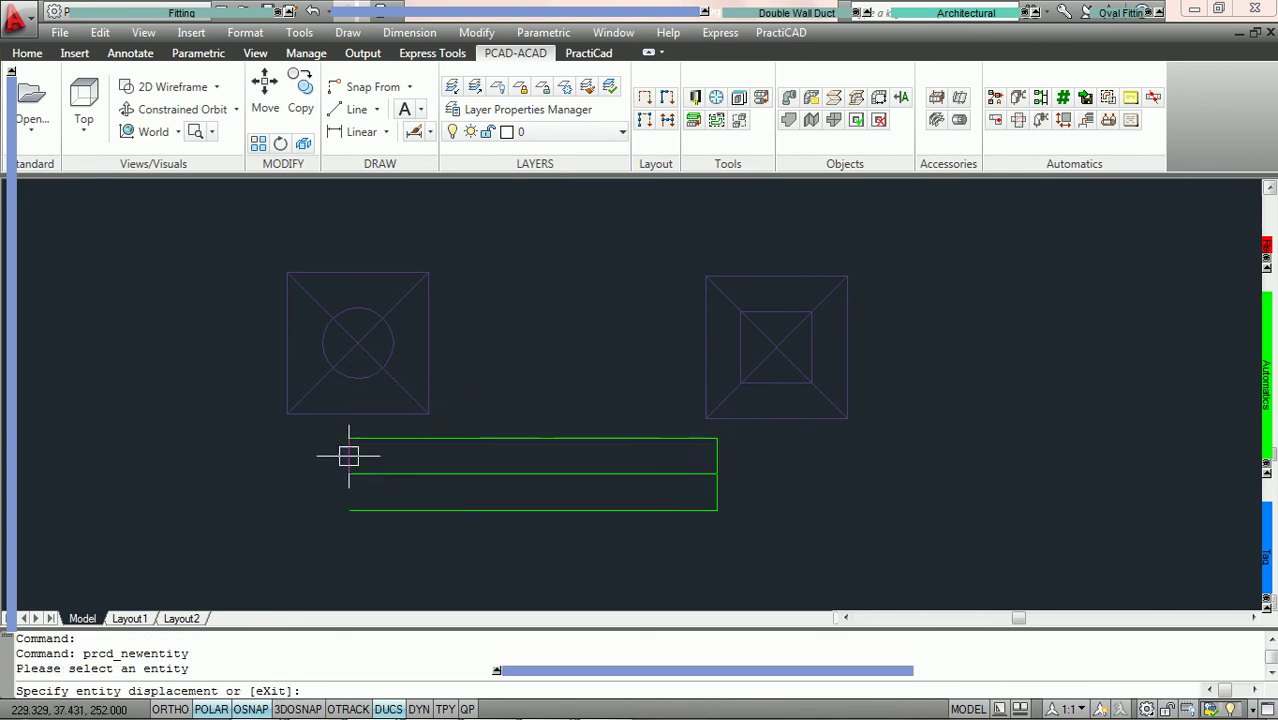
{"action": "left_click", "coordinate": [166, 472]}
{"action": "left_click", "coordinate": [215, 466]}
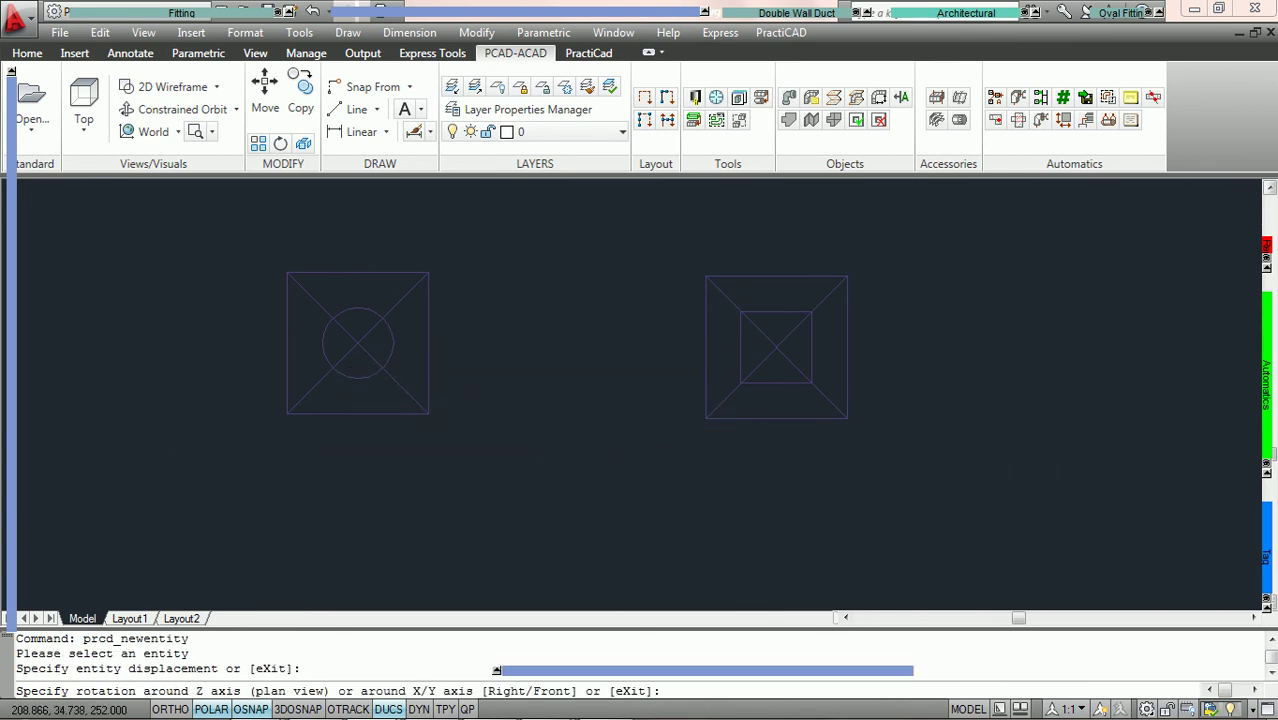
Step: Place the same GRD TAG below the square-neck diffuser and end the tagging command
{"action": "left_click", "coordinate": [790, 392]}
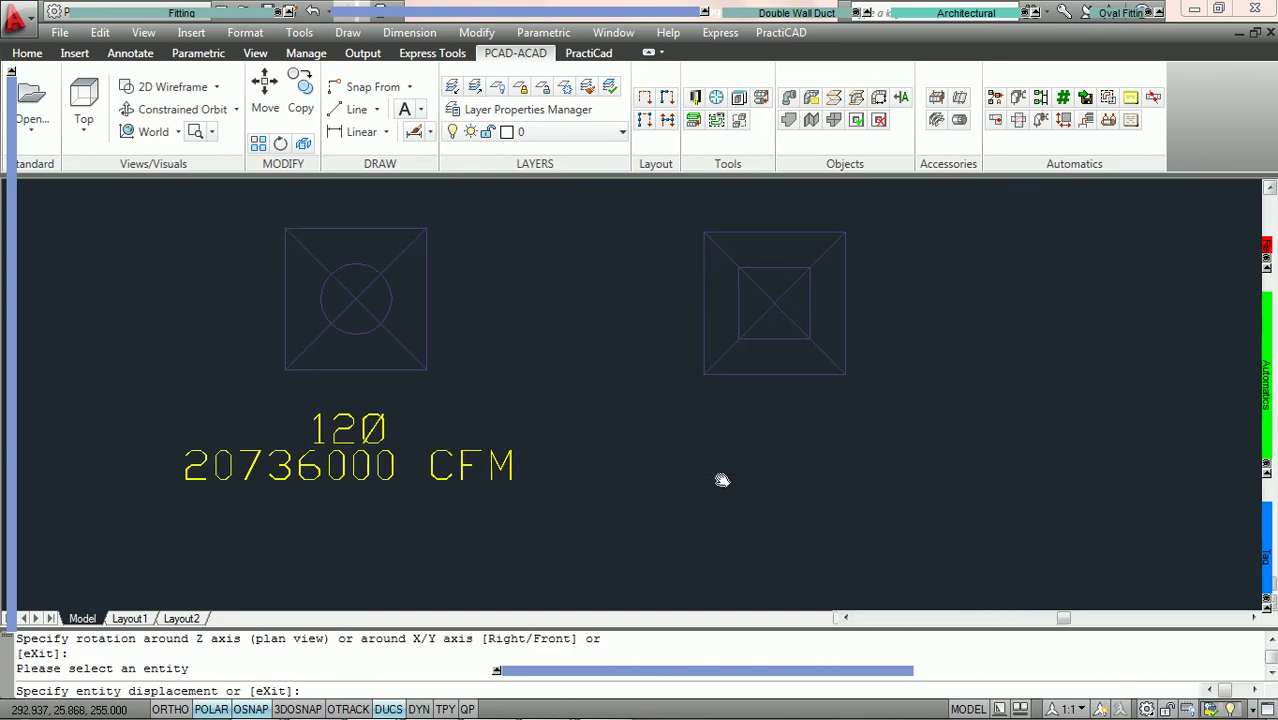
{"action": "left_click", "coordinate": [705, 508]}
{"action": "left_click", "coordinate": [722, 508]}
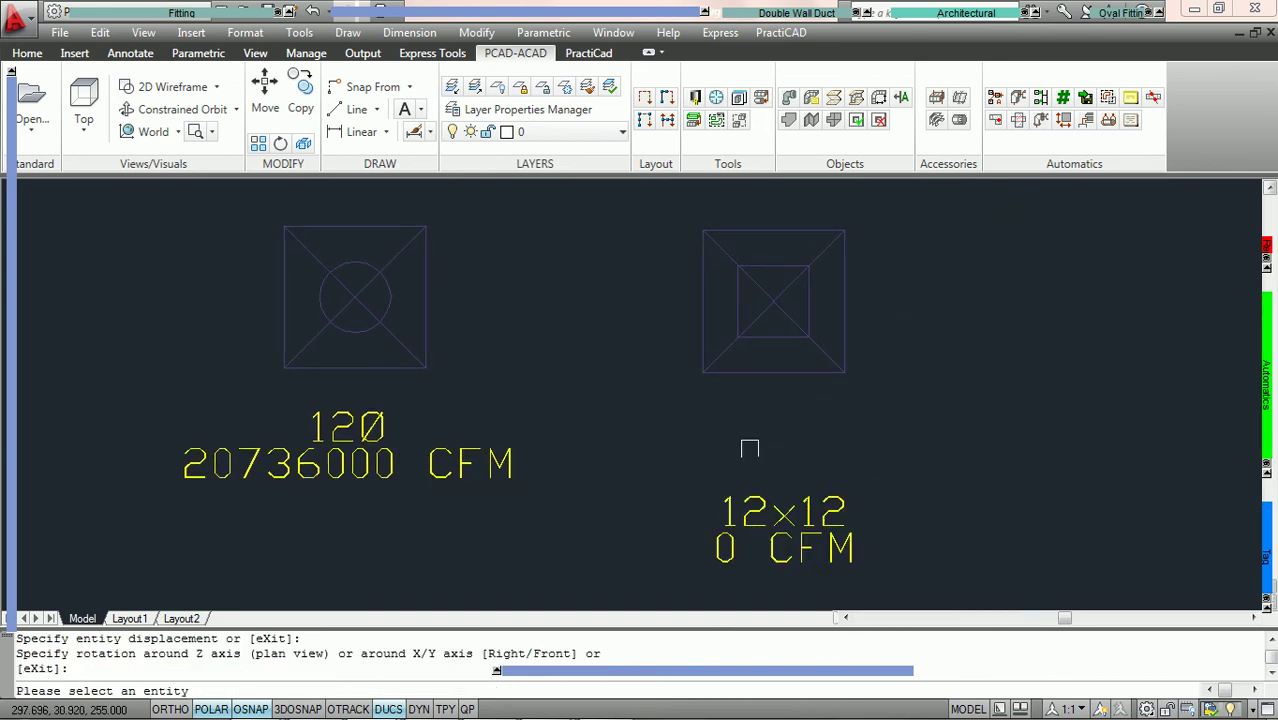
{"action": "key", "text": "Escape"}
Step: Set the Model property of both the round-neck and square-neck diffusers to ABC-123
{"action": "middle_click_drag", "start_coordinate": [707, 434], "coordinate": [705, 392]}
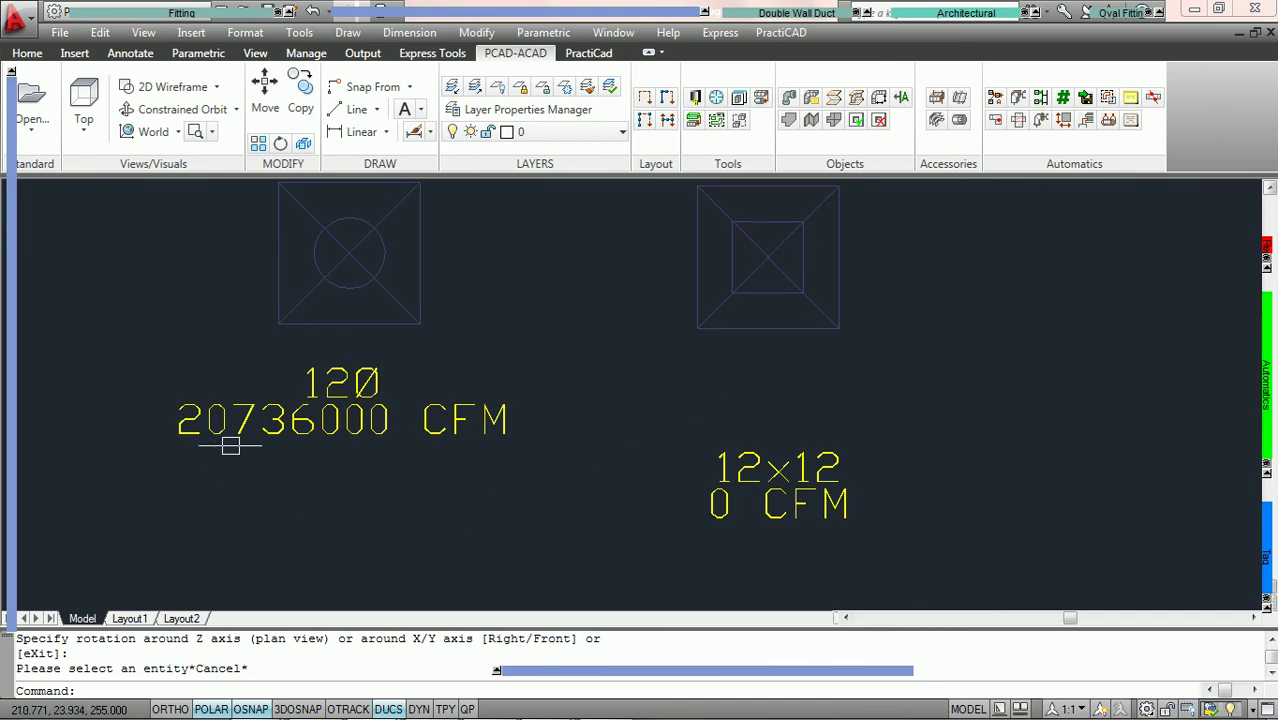
{"action": "mouse_move", "coordinate": [429, 452]}
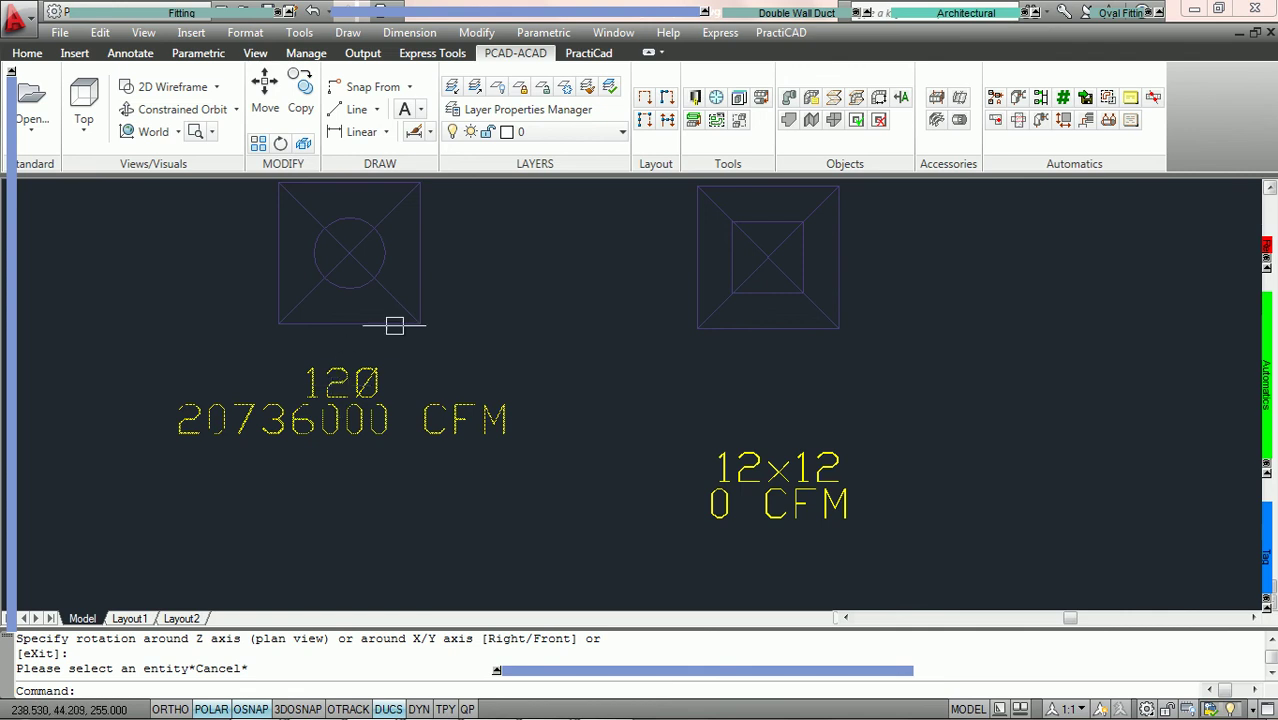
{"action": "middle_click_drag", "start_coordinate": [522, 348], "coordinate": [510, 436]}
{"action": "left_click", "coordinate": [337, 321]}
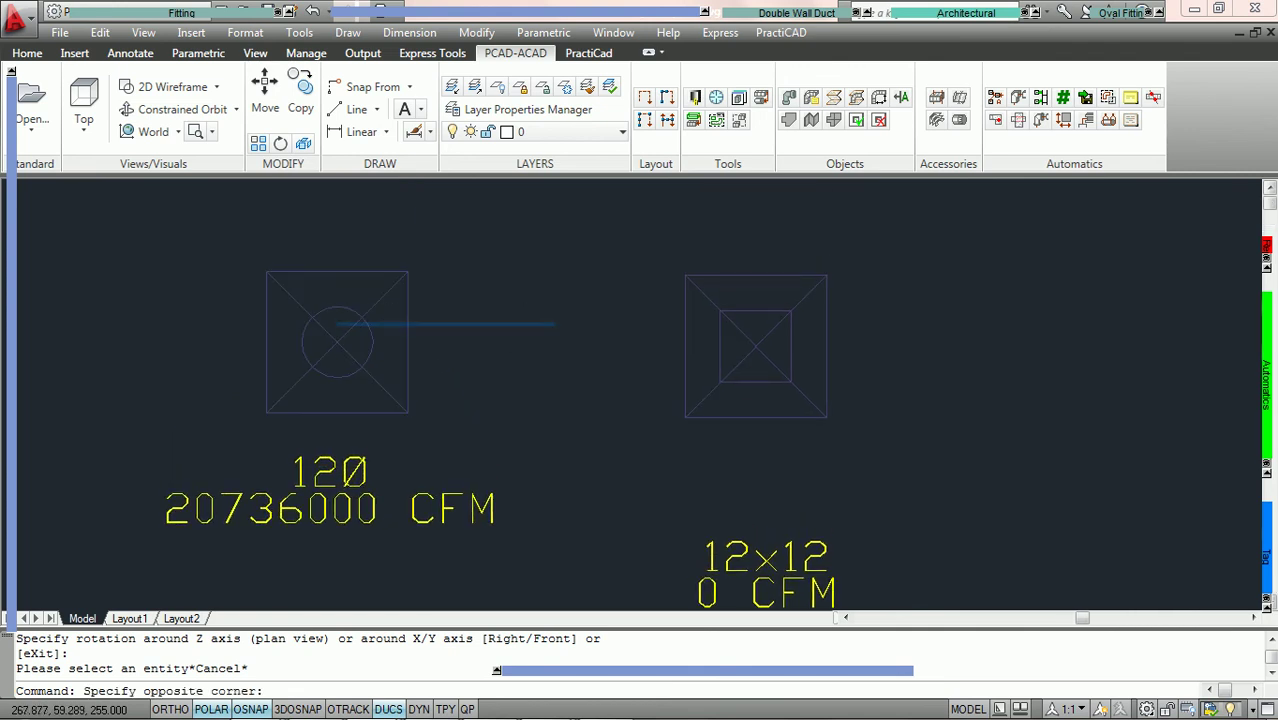
{"action": "left_click", "coordinate": [452, 320]}
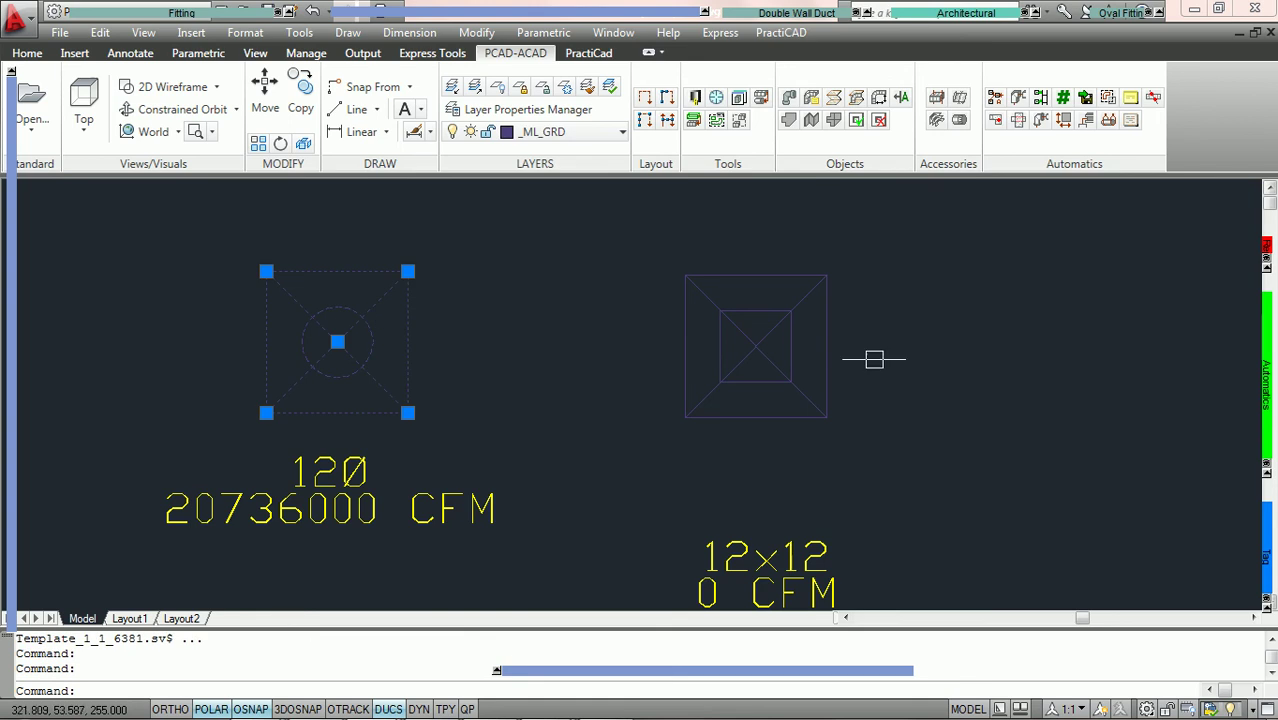
{"action": "left_click", "coordinate": [776, 374]}
{"action": "right_click", "coordinate": [988, 318]}
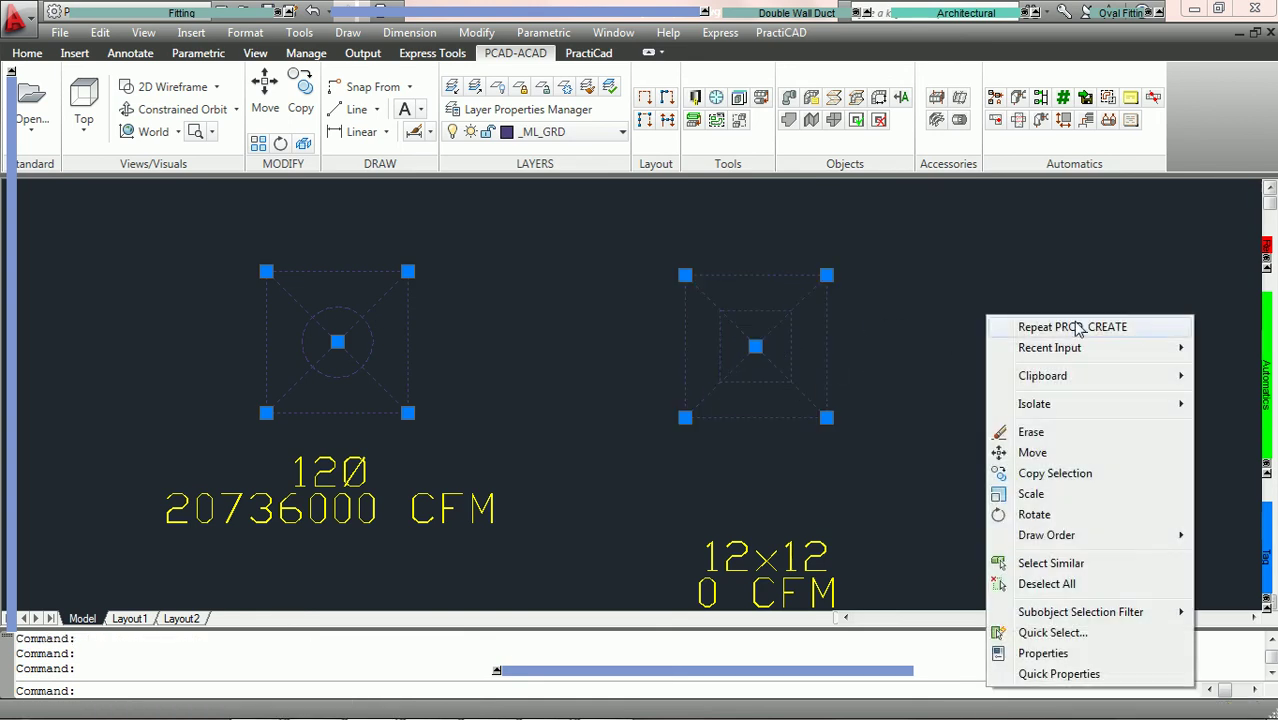
{"action": "left_click", "coordinate": [1040, 653]}
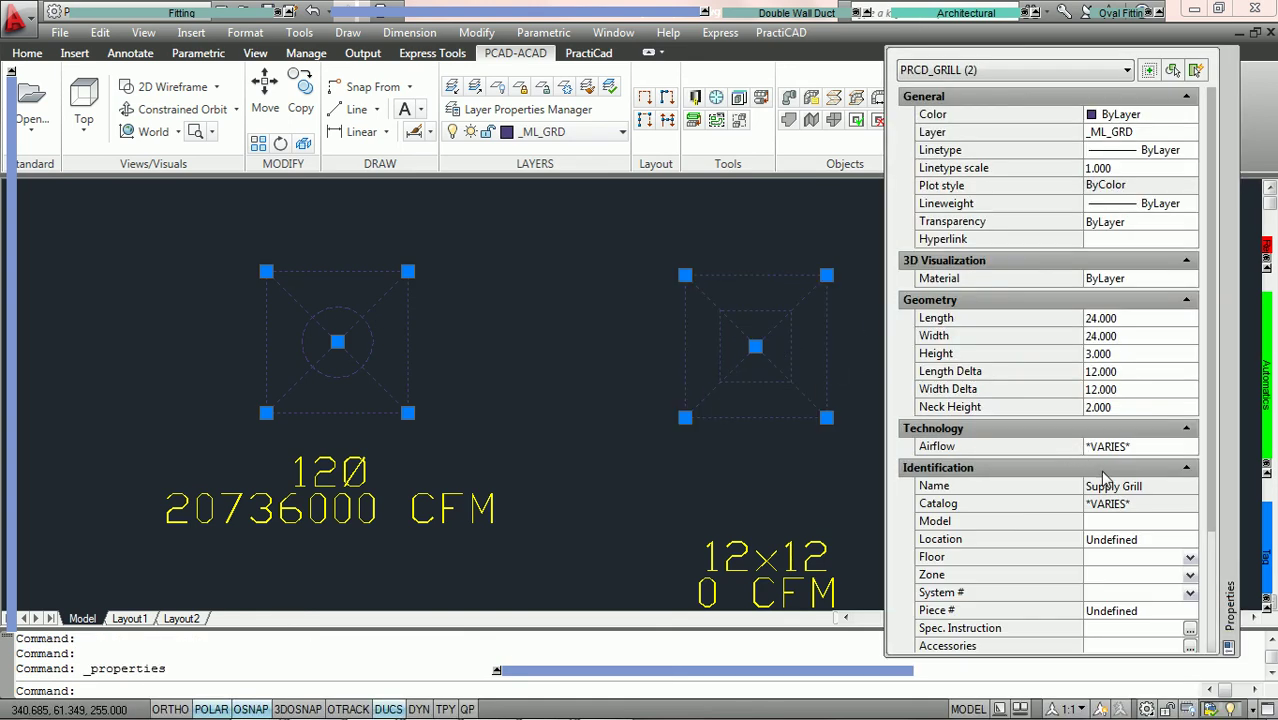
{"action": "scroll", "coordinate": [1104, 440], "scroll_direction": "down", "scroll_amount": 3}
{"action": "left_click", "coordinate": [1143, 362]}
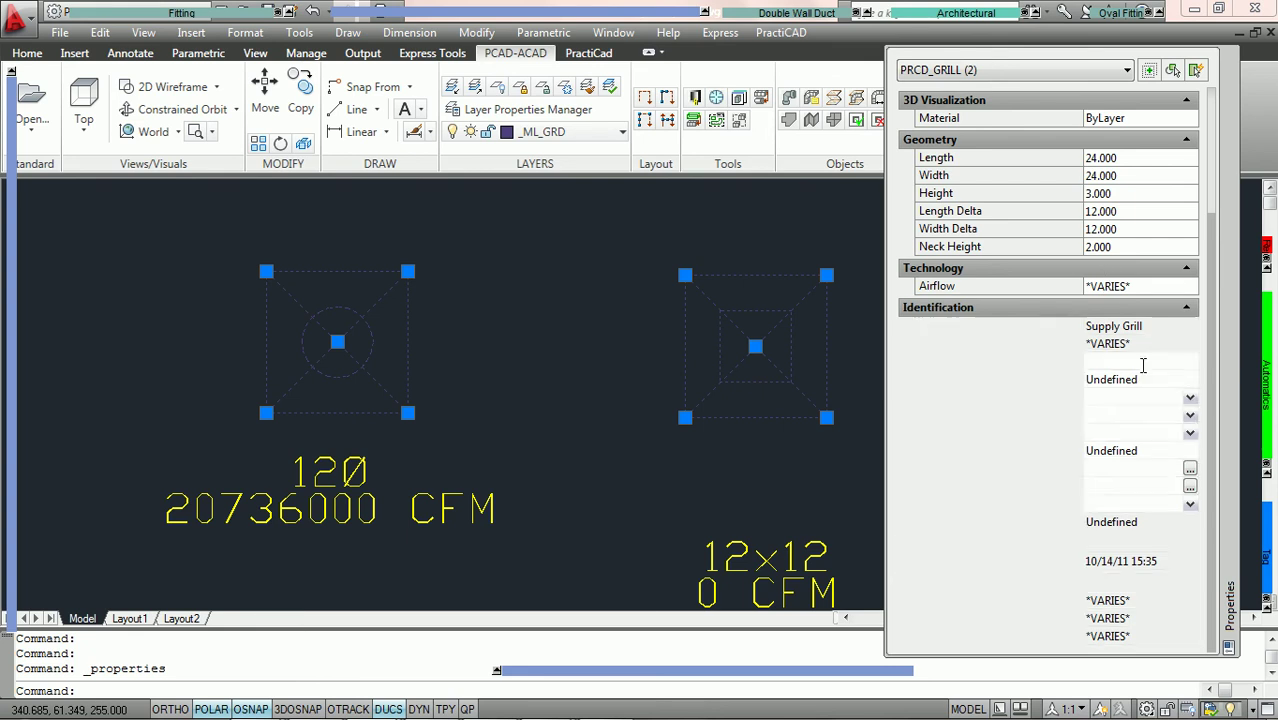
{"action": "type", "text": "A"}
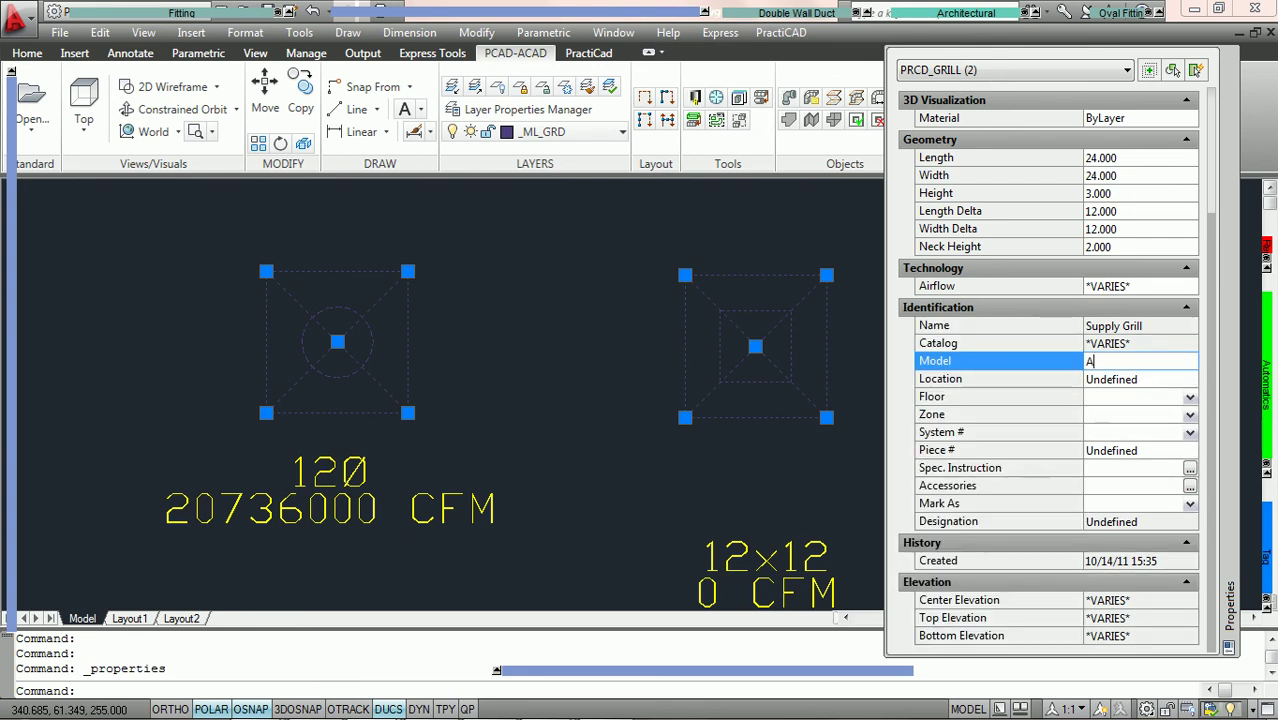
{"action": "type", "text": "BC-1"}
{"action": "key", "text": "Return"}
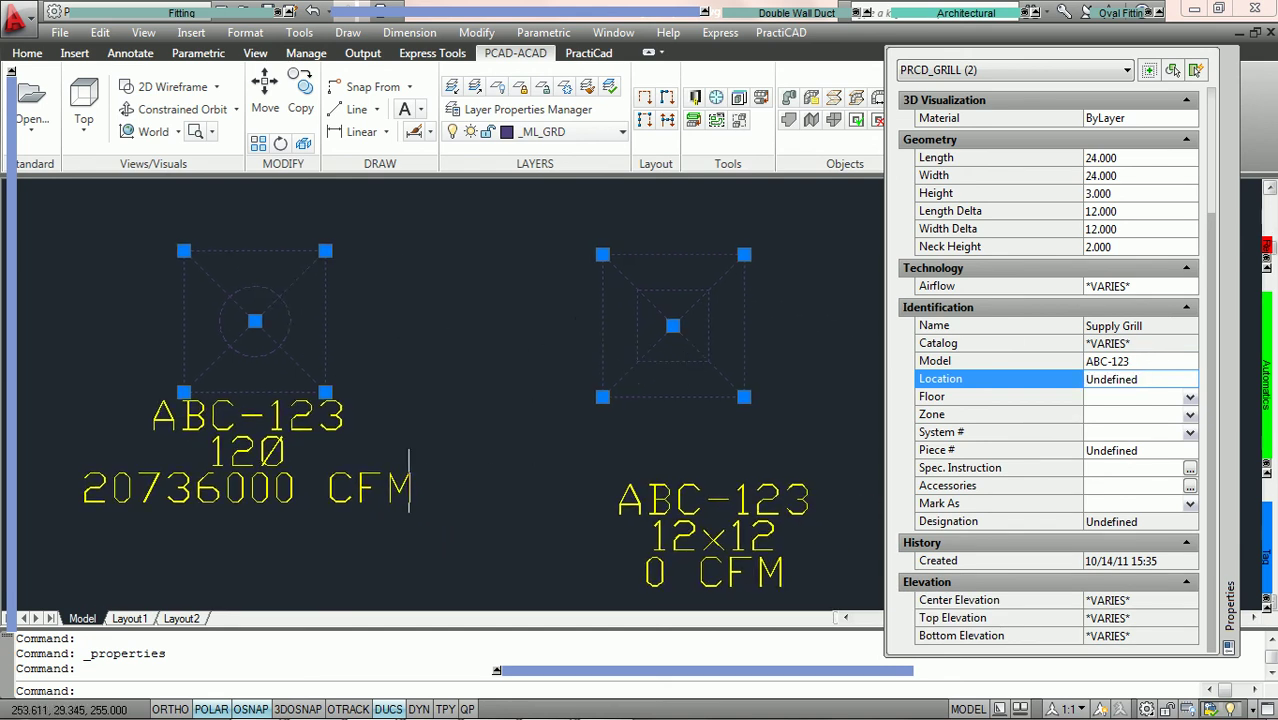
{"action": "key", "text": "Escape"}
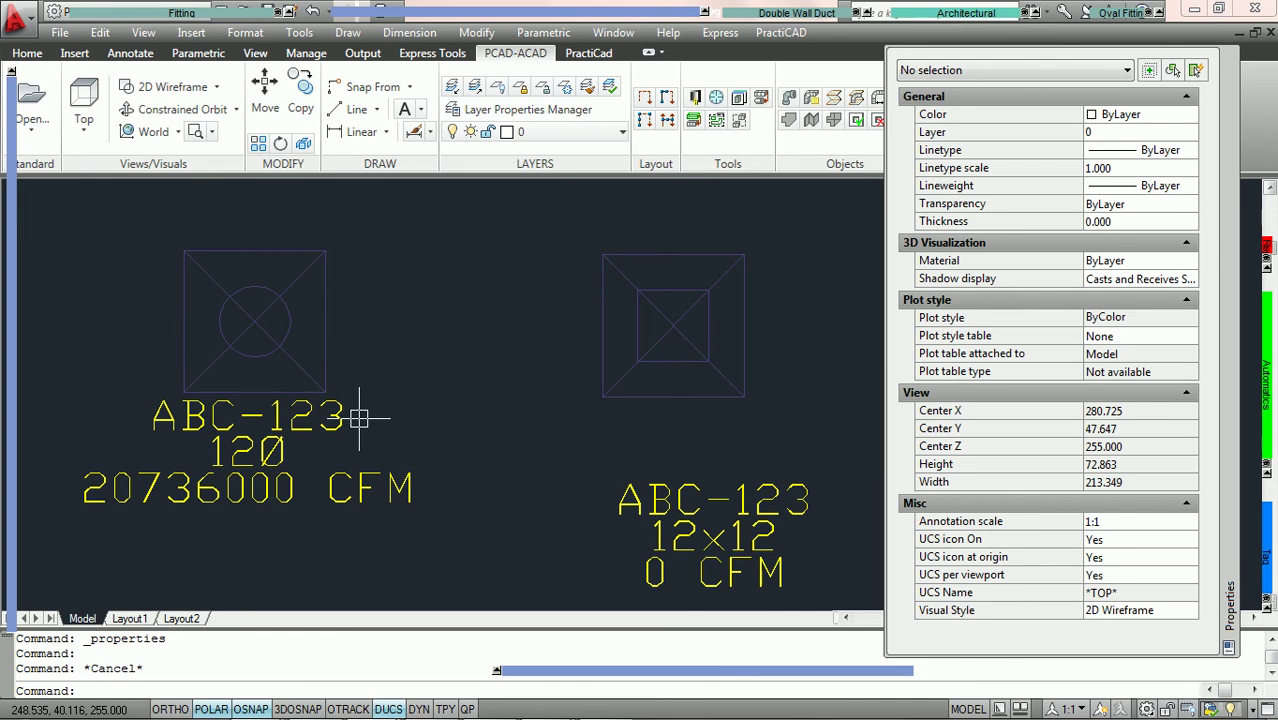
Step: Move the square-neck diffuser's tag up so it sits closer beneath the diffuser
{"action": "left_click", "coordinate": [685, 491]}
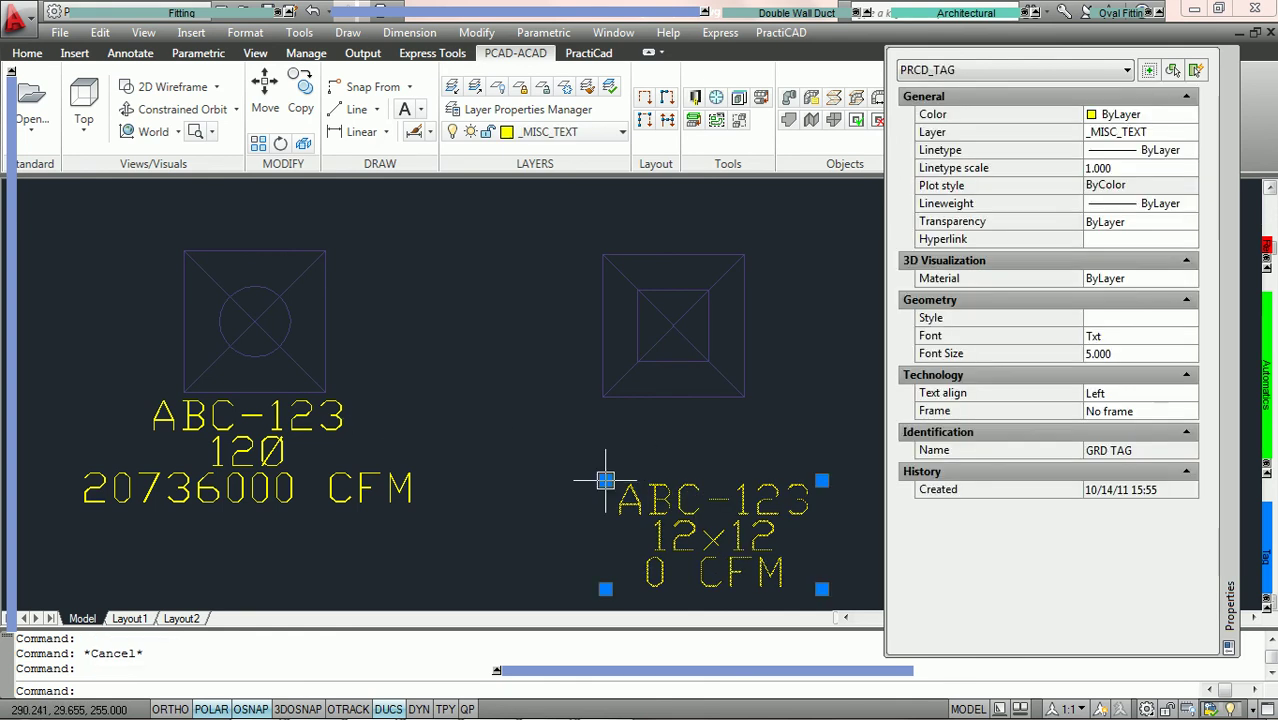
{"action": "left_click", "coordinate": [605, 480]}
{"action": "left_click", "coordinate": [579, 419]}
{"action": "key", "text": "Escape"}
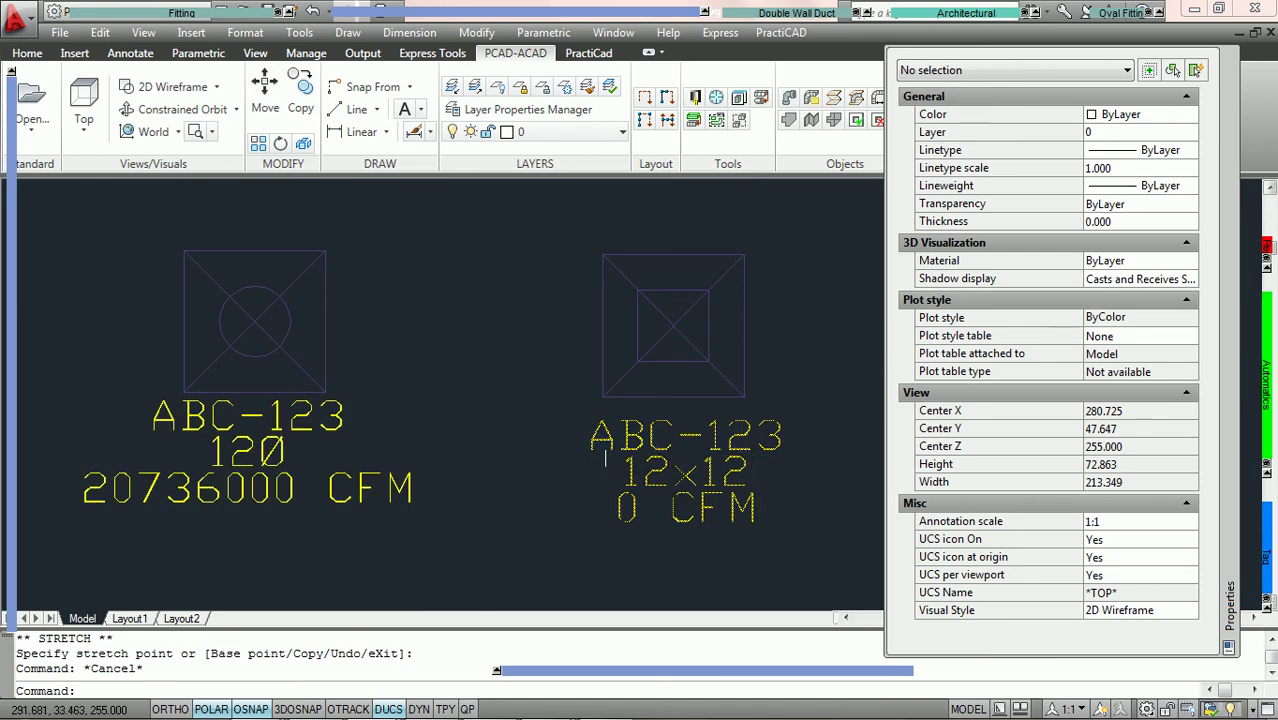
Step: Check the Airflow value in the round-neck diffuser's properties
{"action": "middle_click_drag", "start_coordinate": [500, 400], "coordinate": [514, 397]}
{"action": "left_click", "coordinate": [291, 329]}
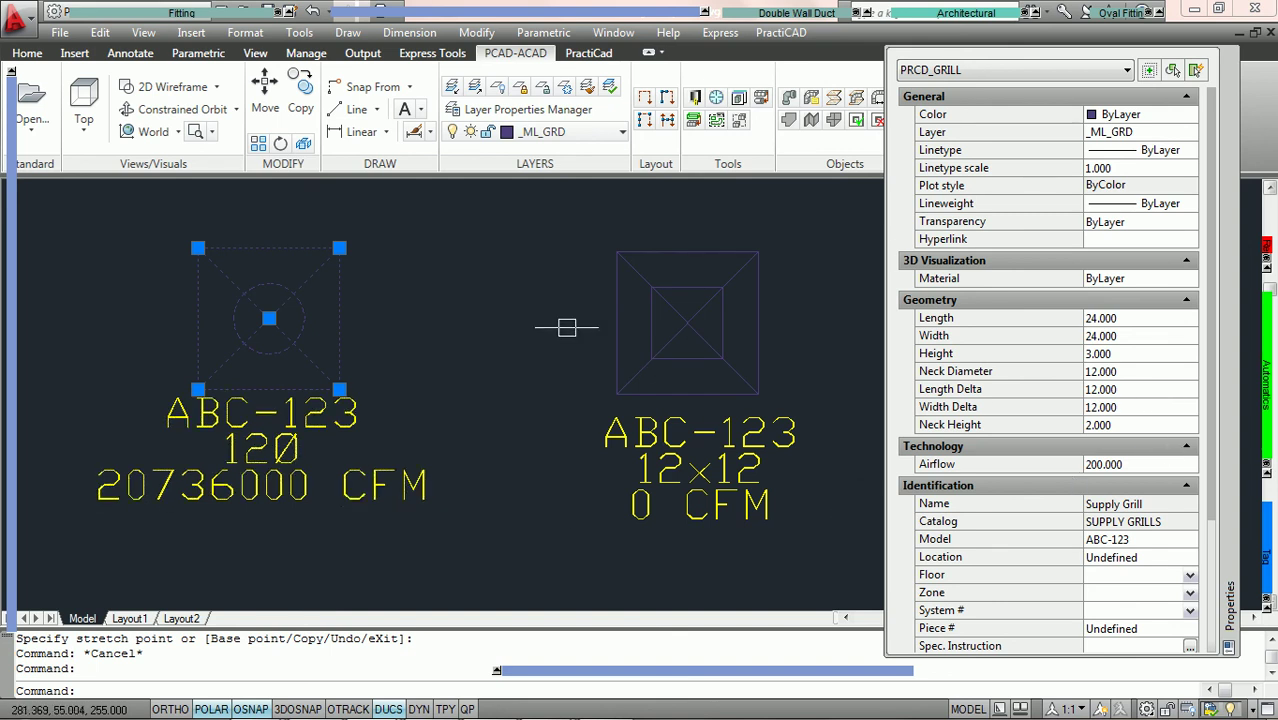
{"action": "key", "text": "Escape"}
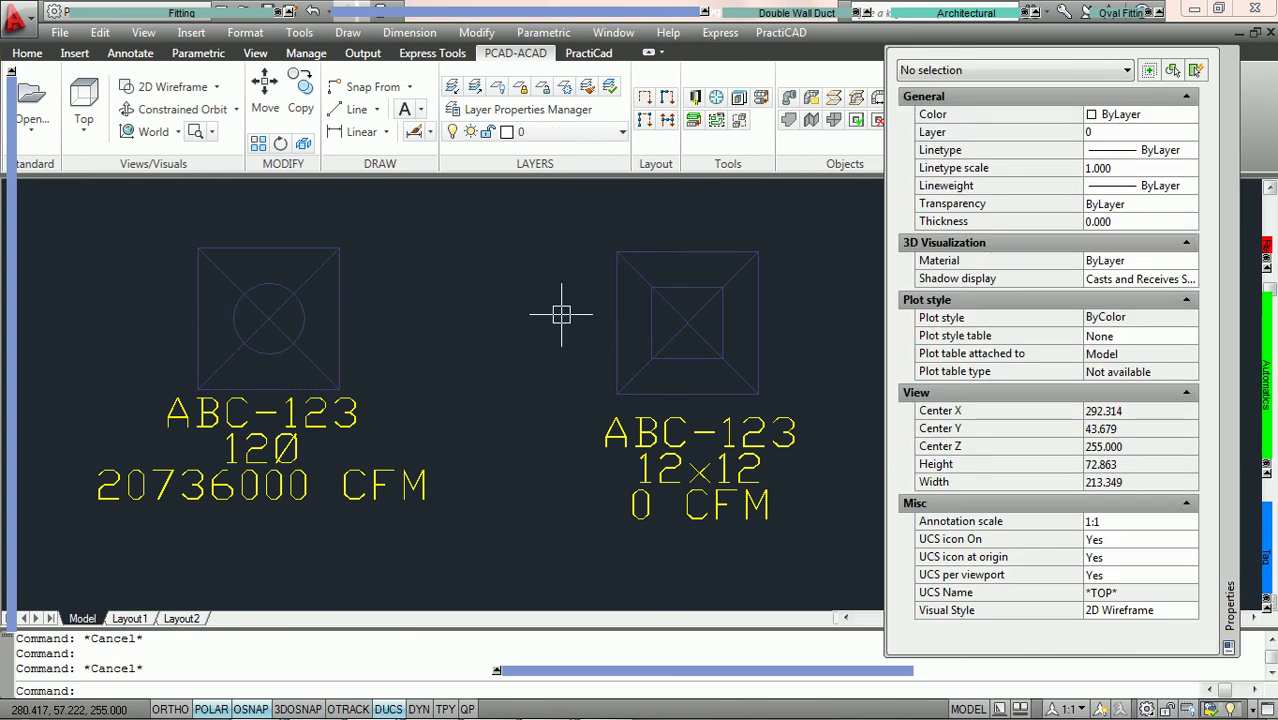
Step: Erase the tags below the square-neck and round-neck diffusers
{"action": "left_click", "coordinate": [703, 498]}
{"action": "key", "text": "Delete"}
{"action": "left_click", "coordinate": [280, 505]}
{"action": "key", "text": "Delete"}
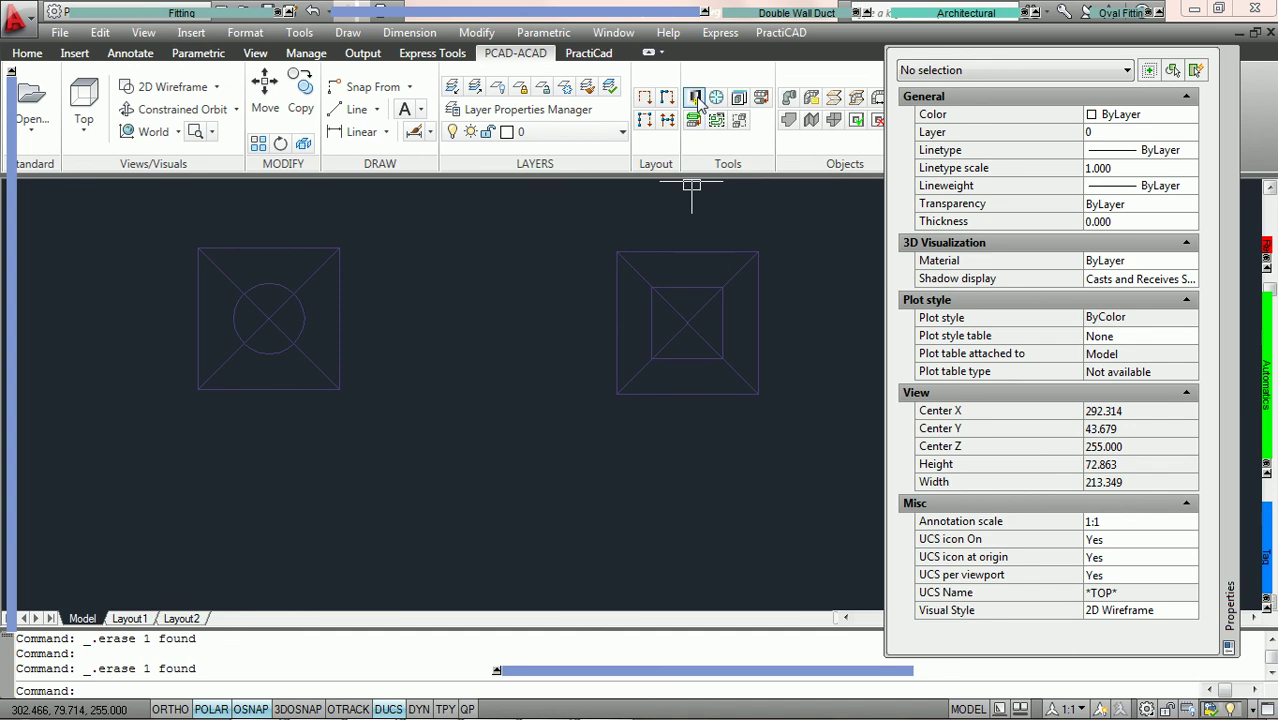
Step: Reopen GRD TAG in the PractiCAD library and set its third-row Airflow field's type to Custom
{"action": "left_click", "coordinate": [696, 100]}
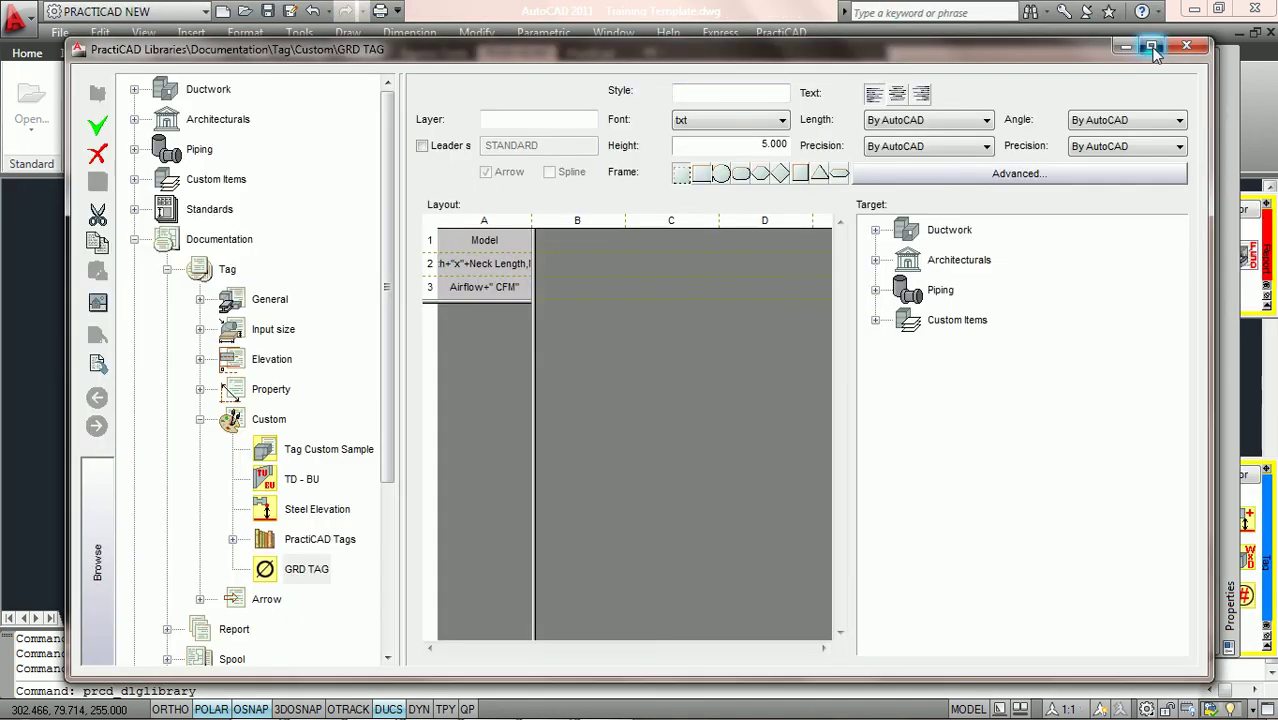
{"action": "left_click", "coordinate": [1150, 46]}
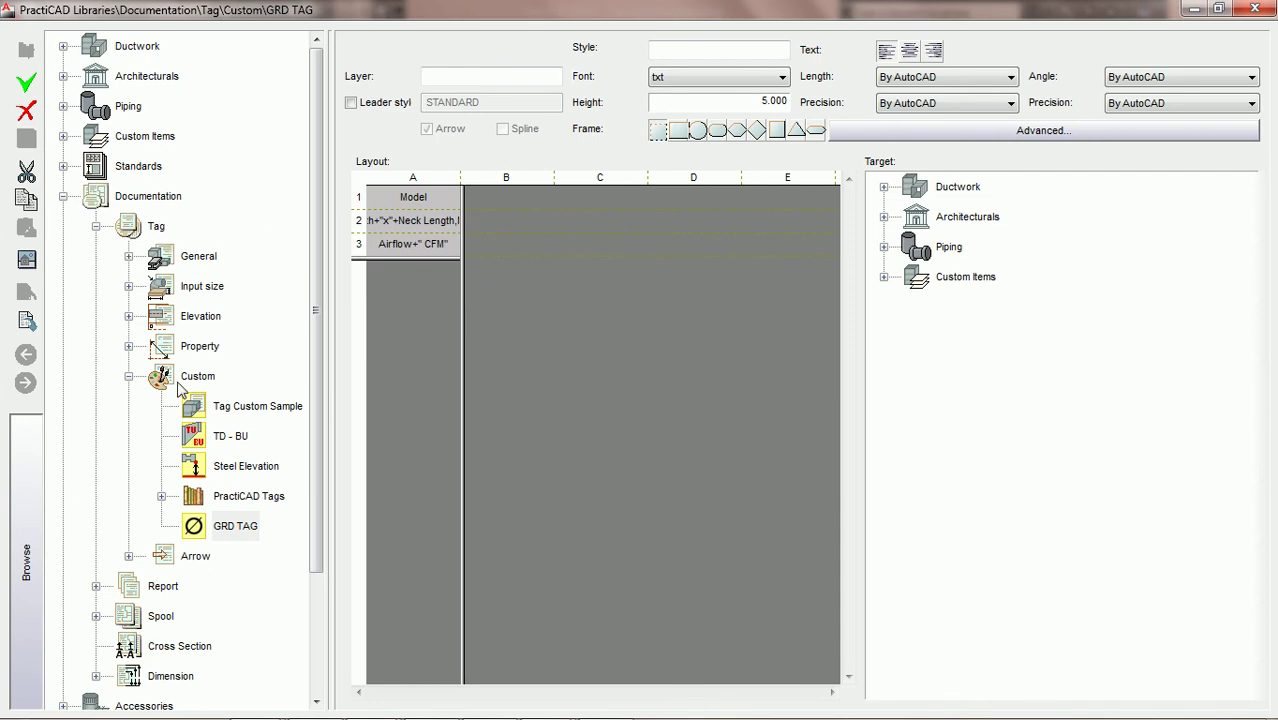
{"action": "double_click", "coordinate": [412, 244]}
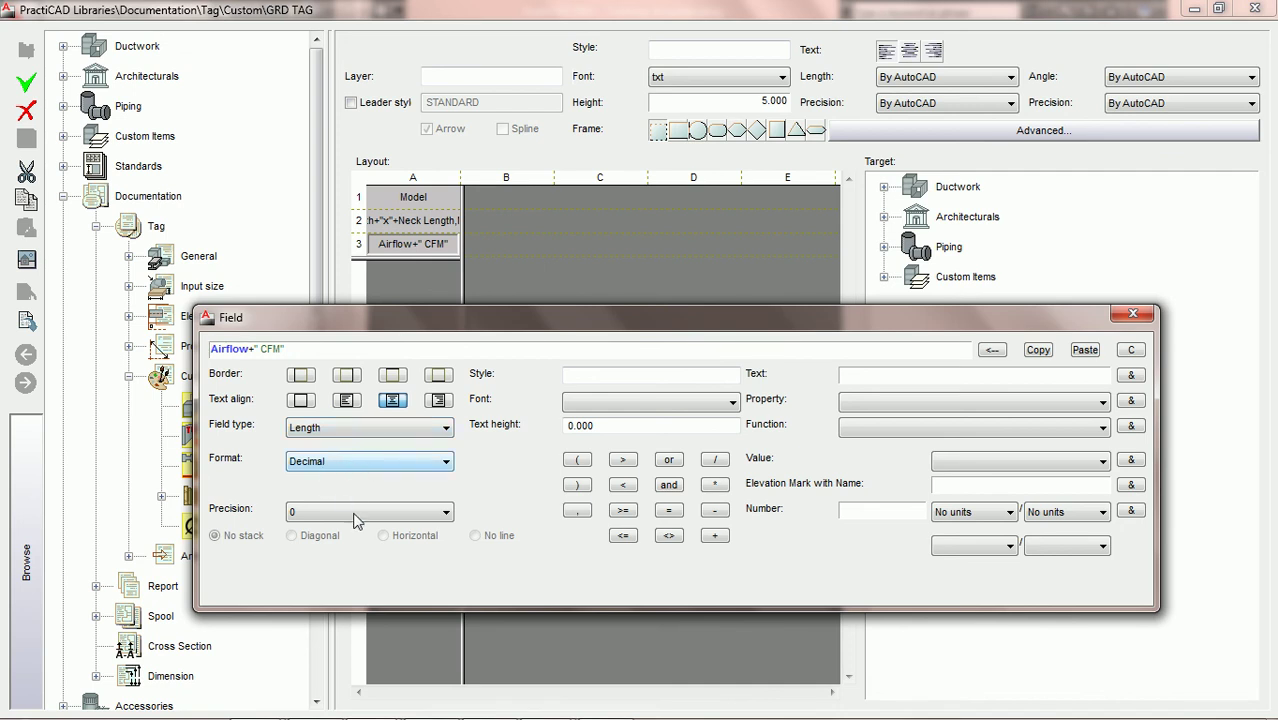
{"action": "left_click", "coordinate": [415, 432]}
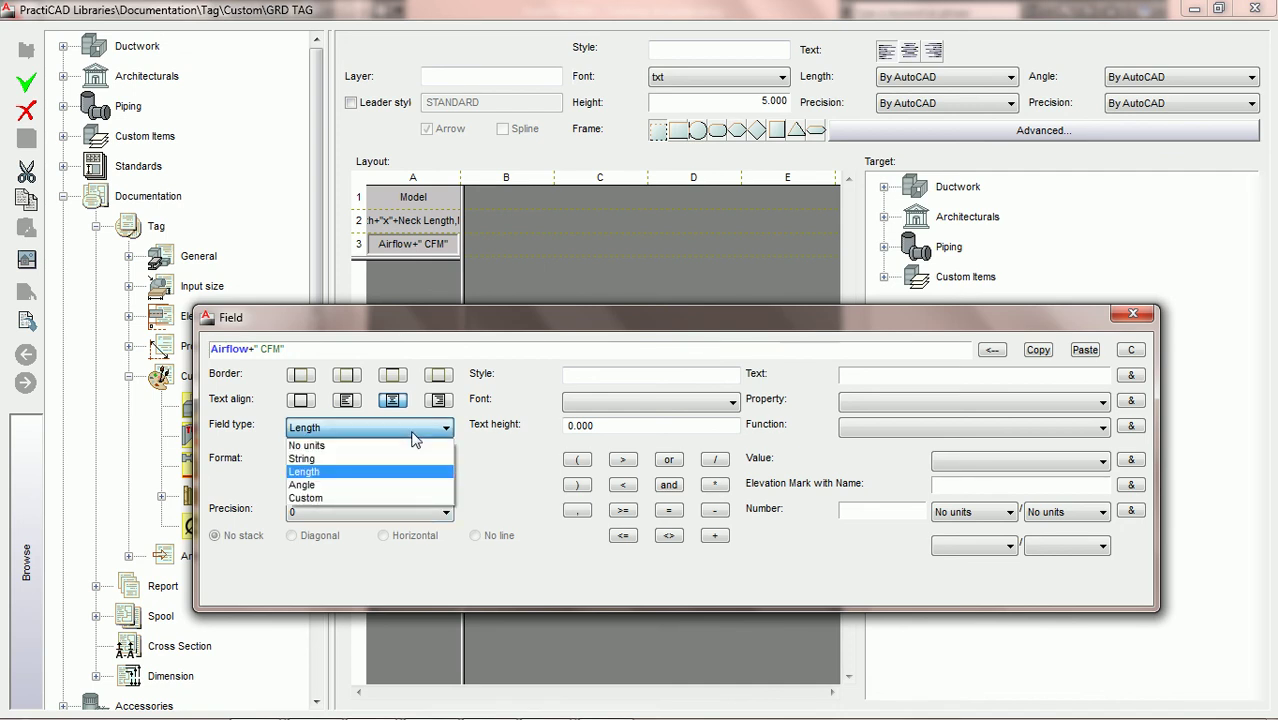
{"action": "left_click", "coordinate": [329, 499]}
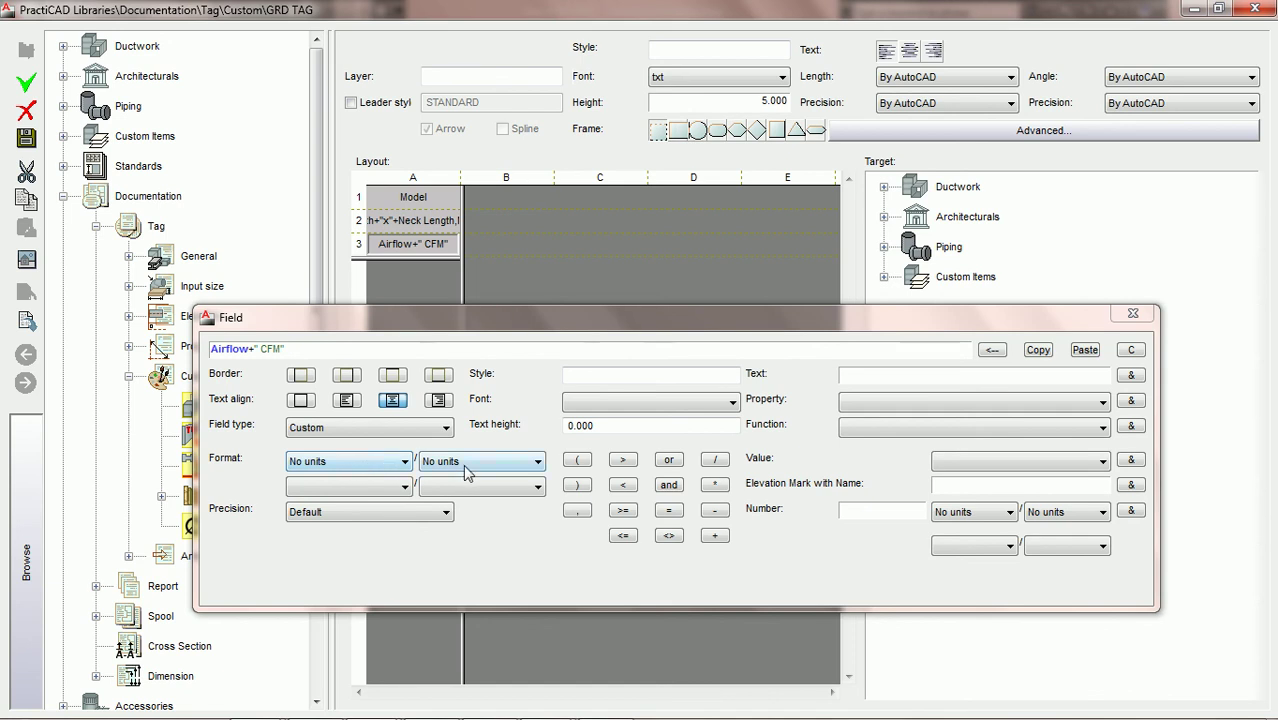
Step: Set the Airflow field's custom format to Volume over Time, with Feeti as the volume unit
{"action": "left_click", "coordinate": [397, 464]}
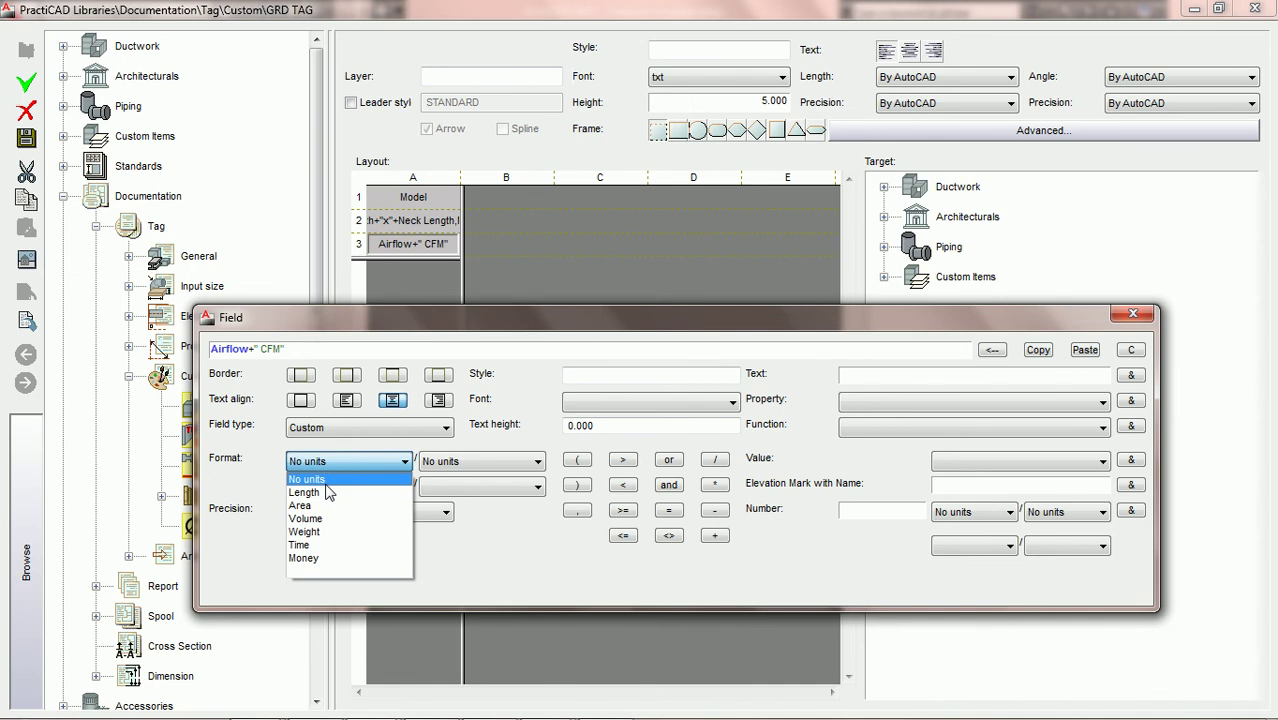
{"action": "left_click", "coordinate": [317, 522]}
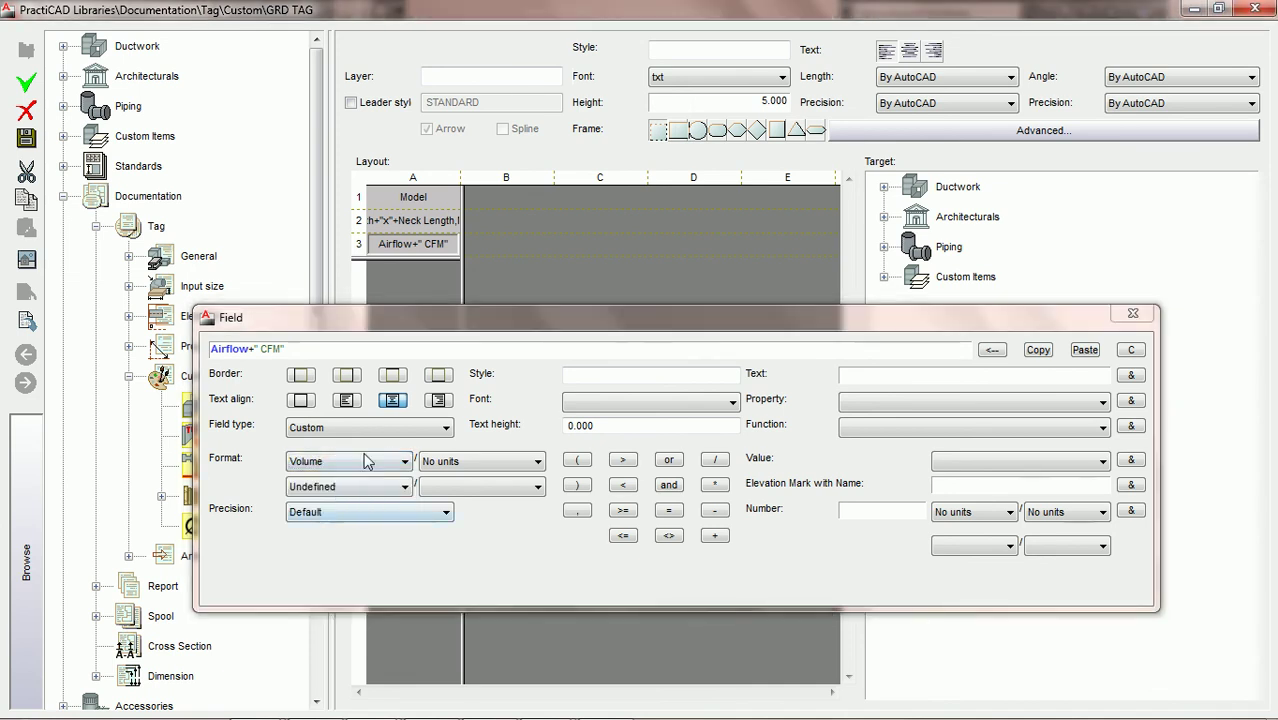
{"action": "left_click", "coordinate": [537, 462]}
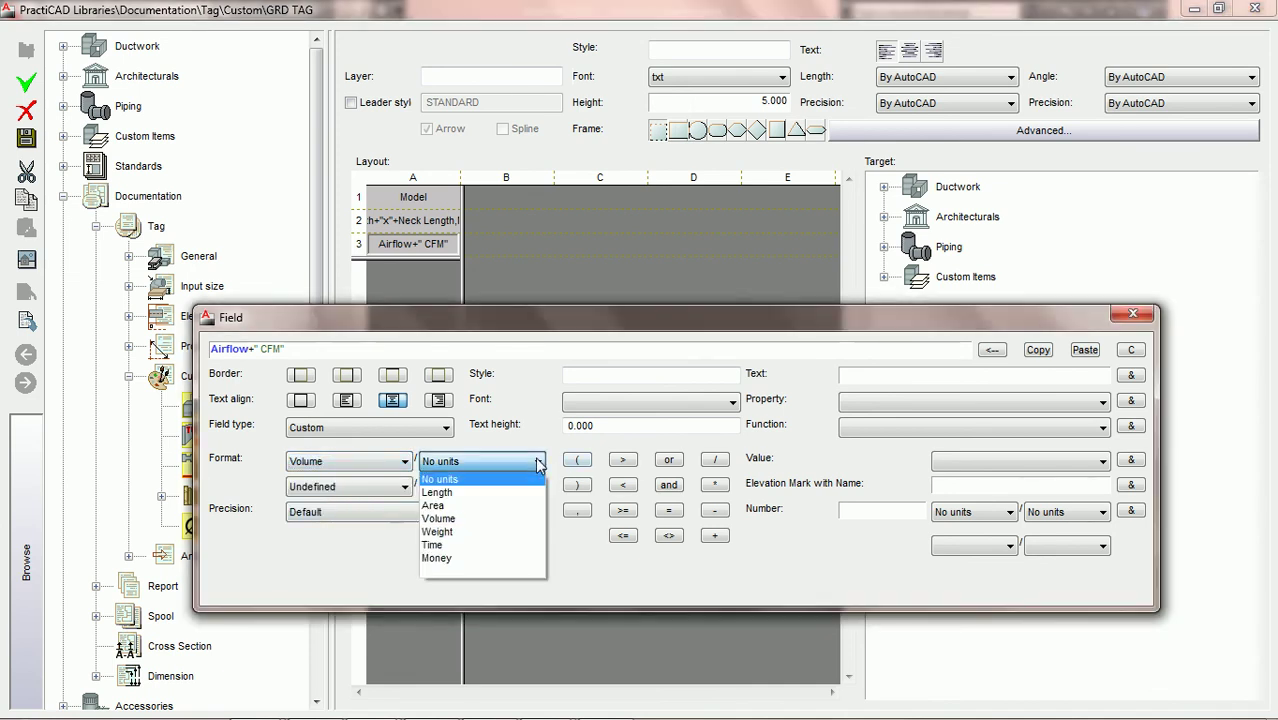
{"action": "left_click", "coordinate": [447, 546]}
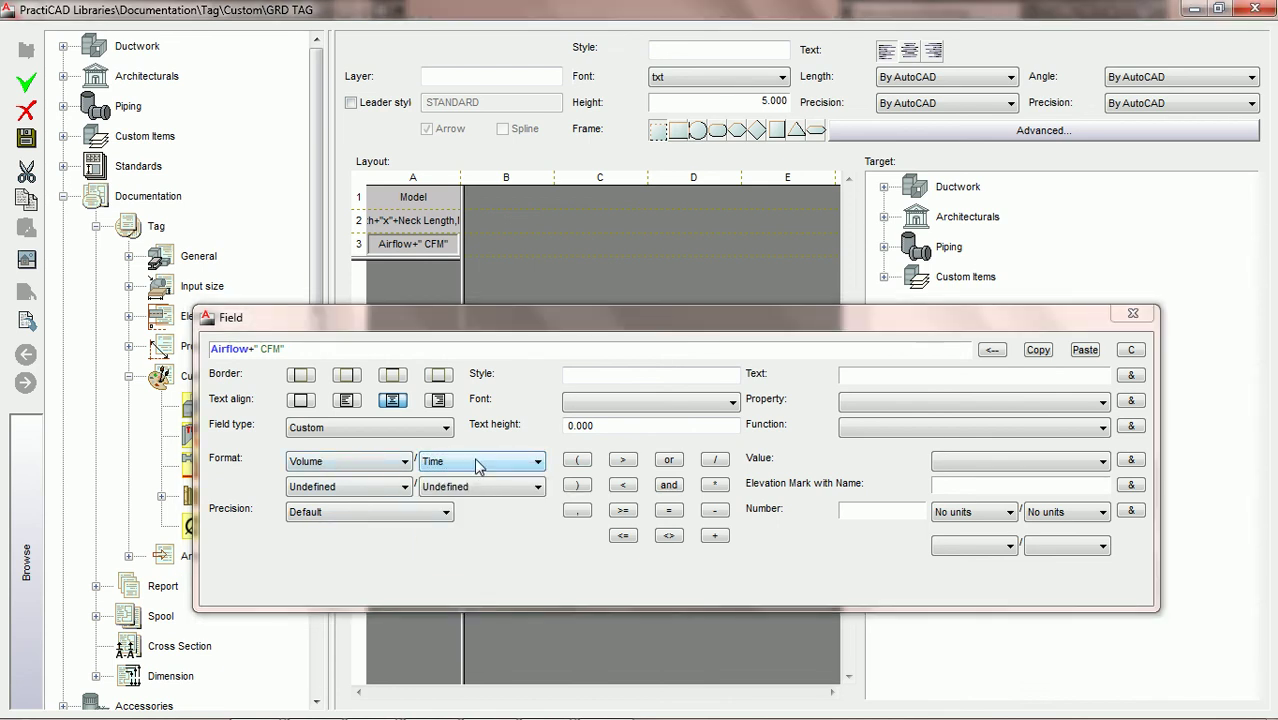
{"action": "left_click", "coordinate": [403, 487]}
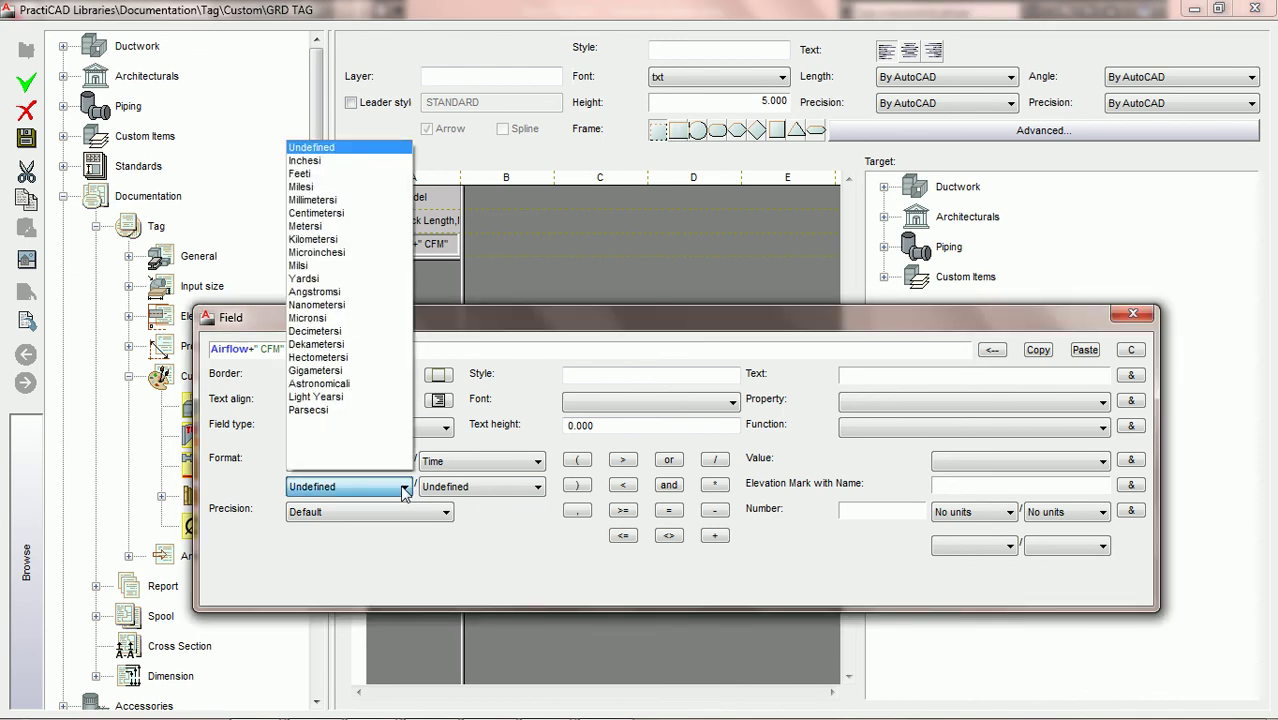
{"action": "left_click", "coordinate": [316, 178]}
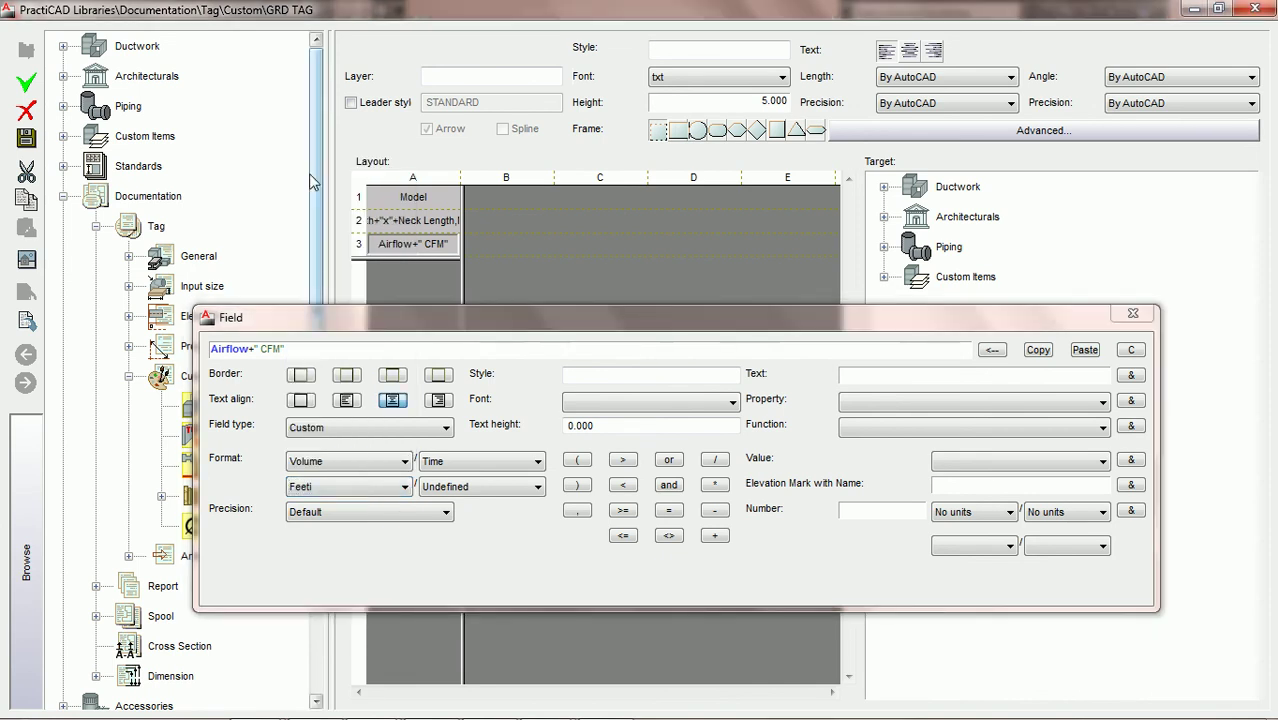
Step: Set the Airflow field's time unit to Minute and its precision to 0, then save GRD TAG and close the library
{"action": "left_click", "coordinate": [530, 487]}
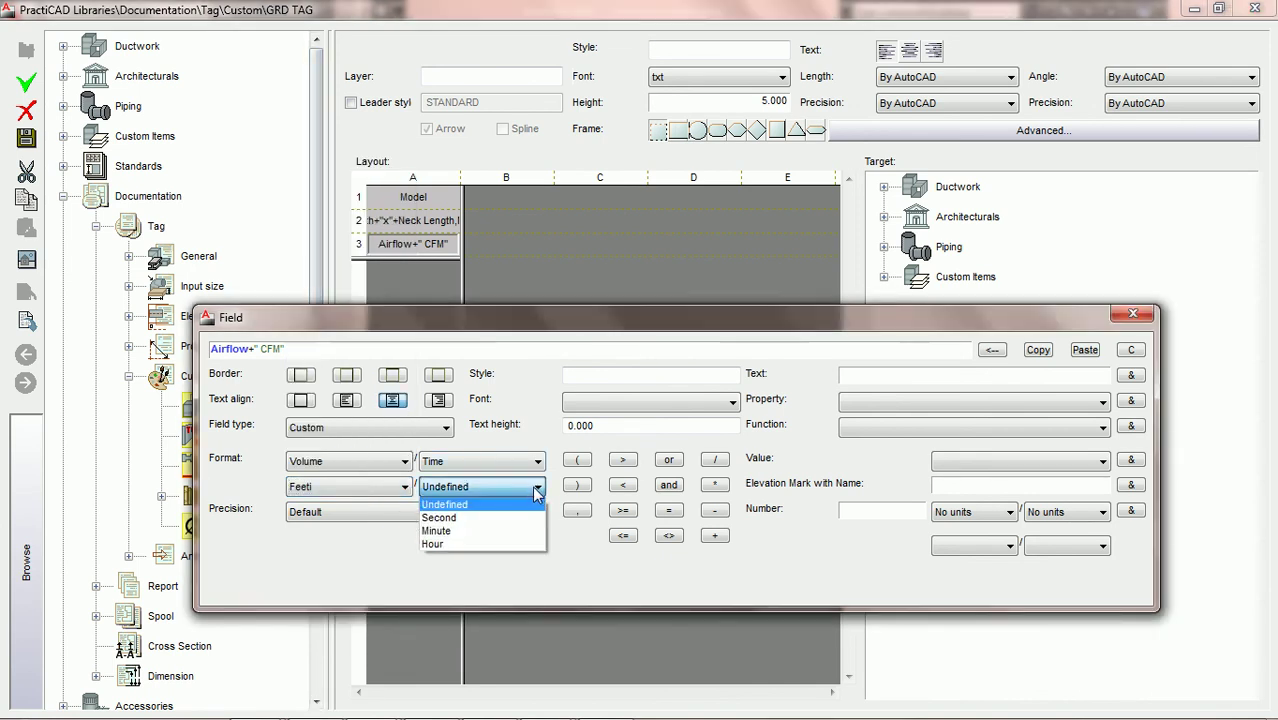
{"action": "left_click", "coordinate": [473, 531]}
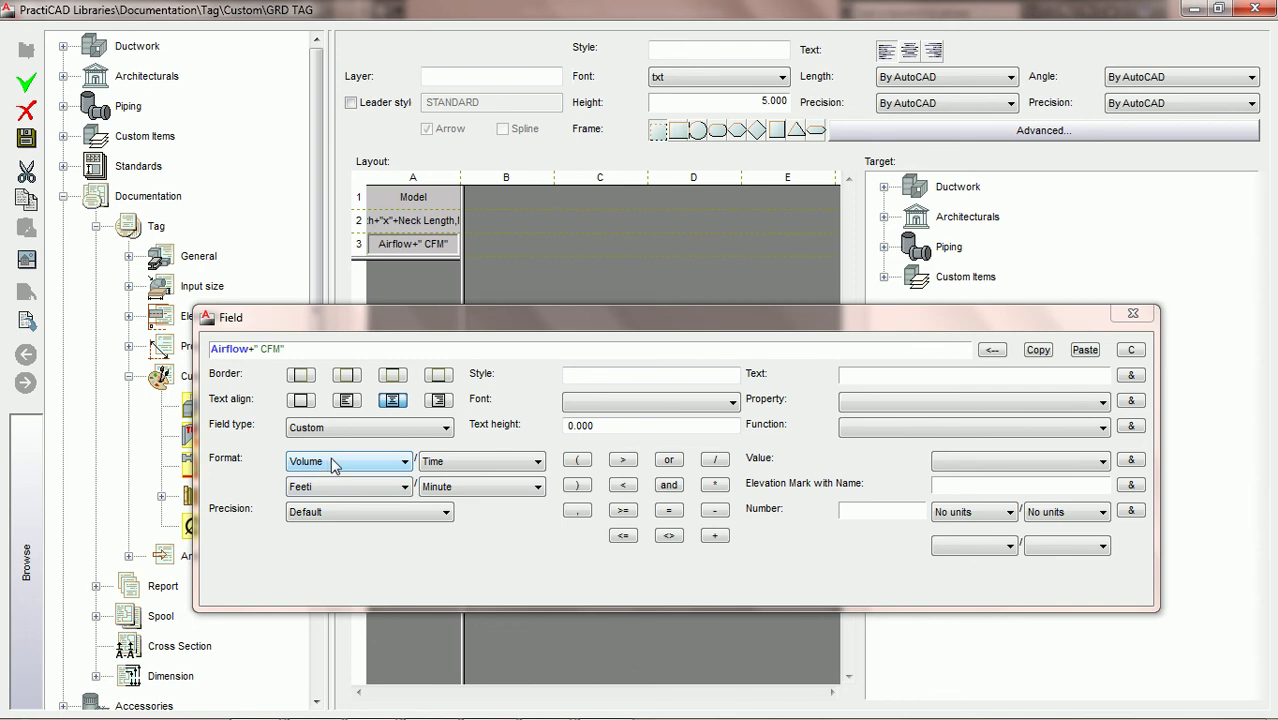
{"action": "left_click", "coordinate": [416, 512]}
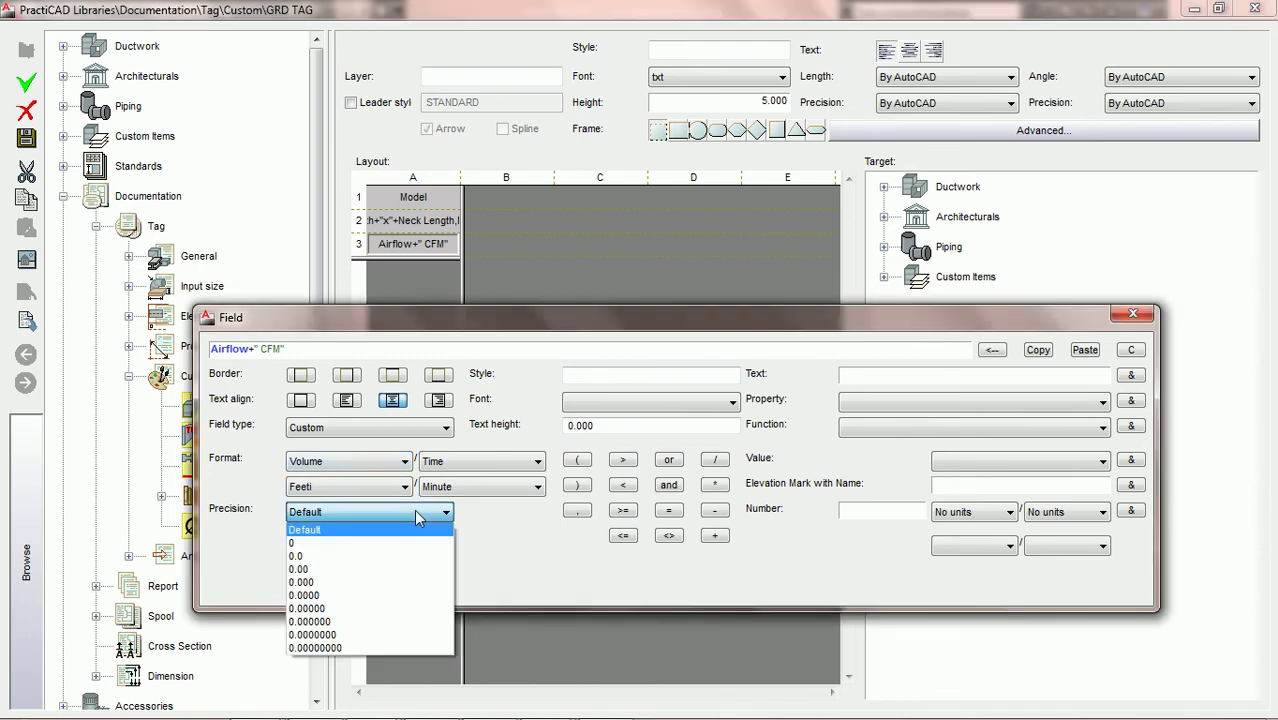
{"action": "left_click", "coordinate": [354, 544]}
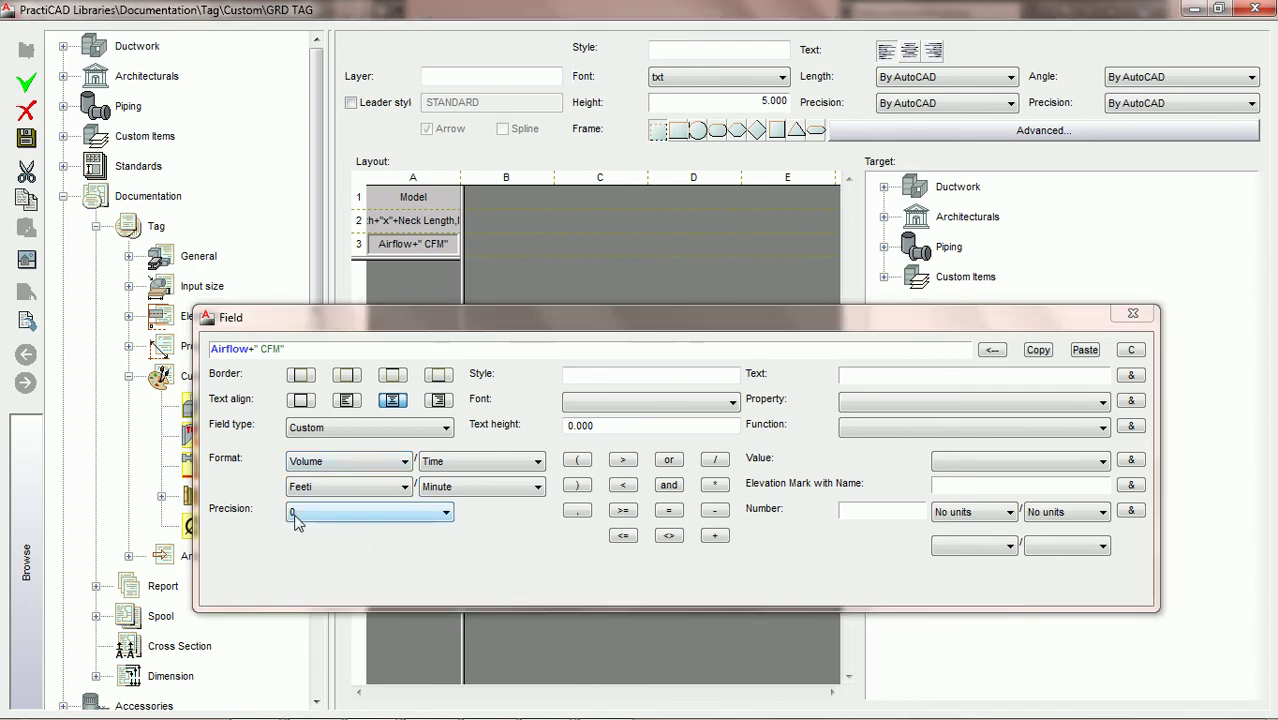
{"action": "left_click", "coordinate": [345, 517]}
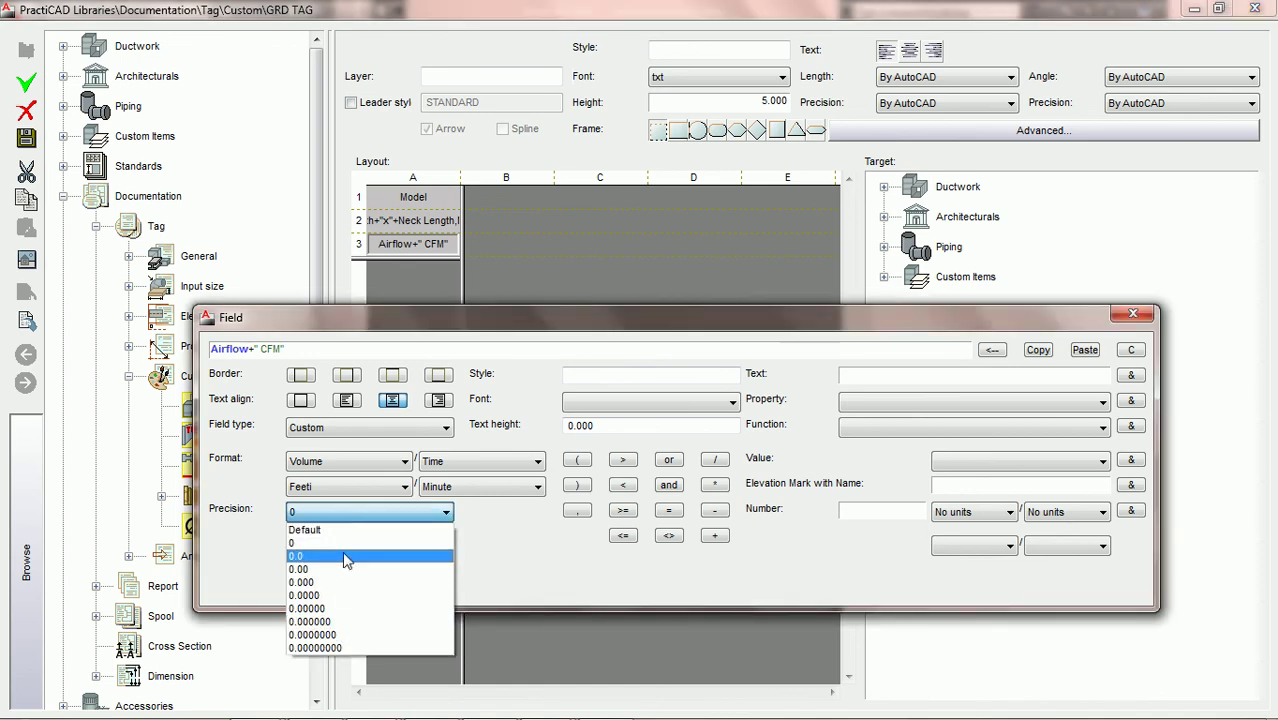
{"action": "left_click", "coordinate": [342, 542]}
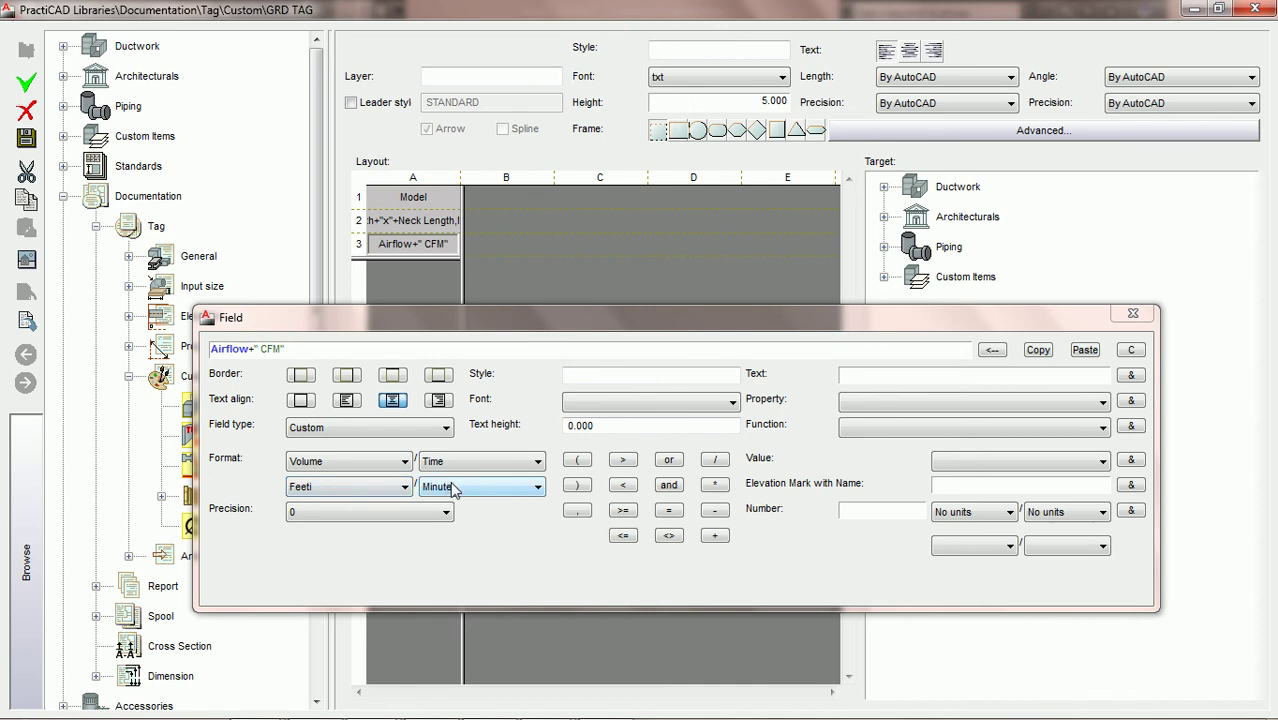
{"action": "left_click", "coordinate": [26, 137]}
{"action": "left_click", "coordinate": [1255, 8]}
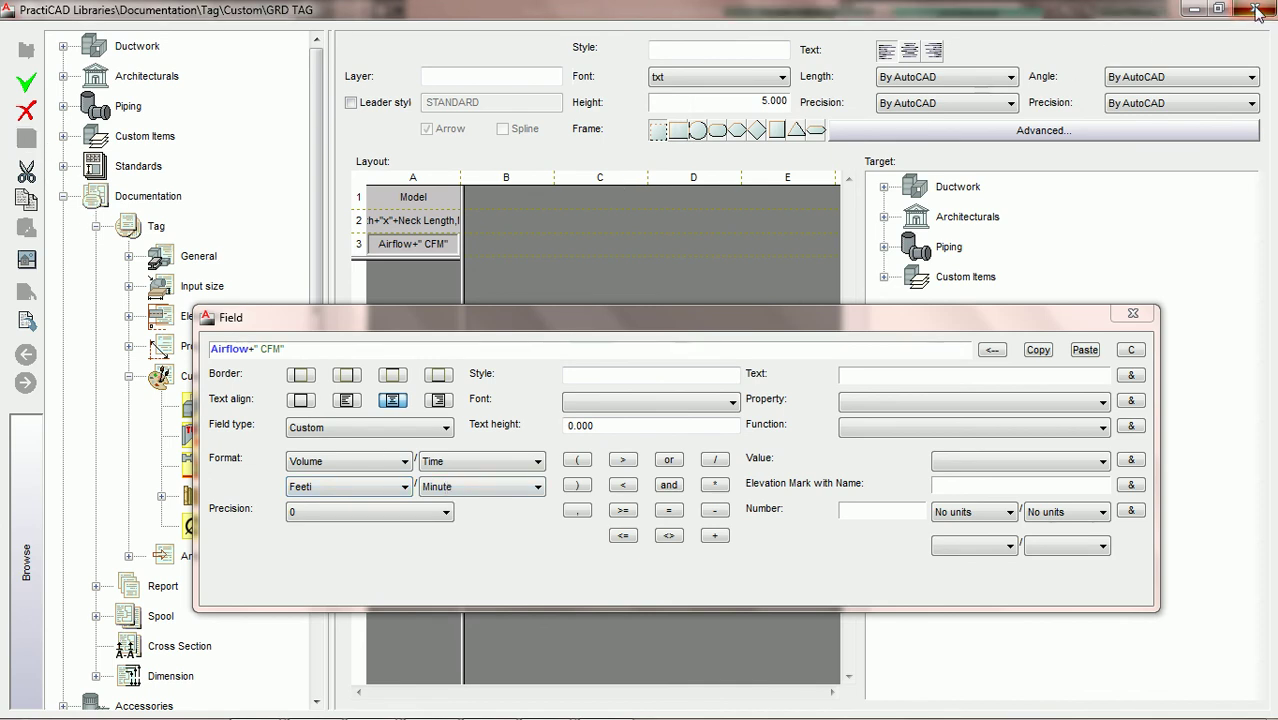
Step: Place the custom GRD TAG below the round-neck diffuser at the default rotation
{"action": "mouse_move", "coordinate": [1265, 550]}
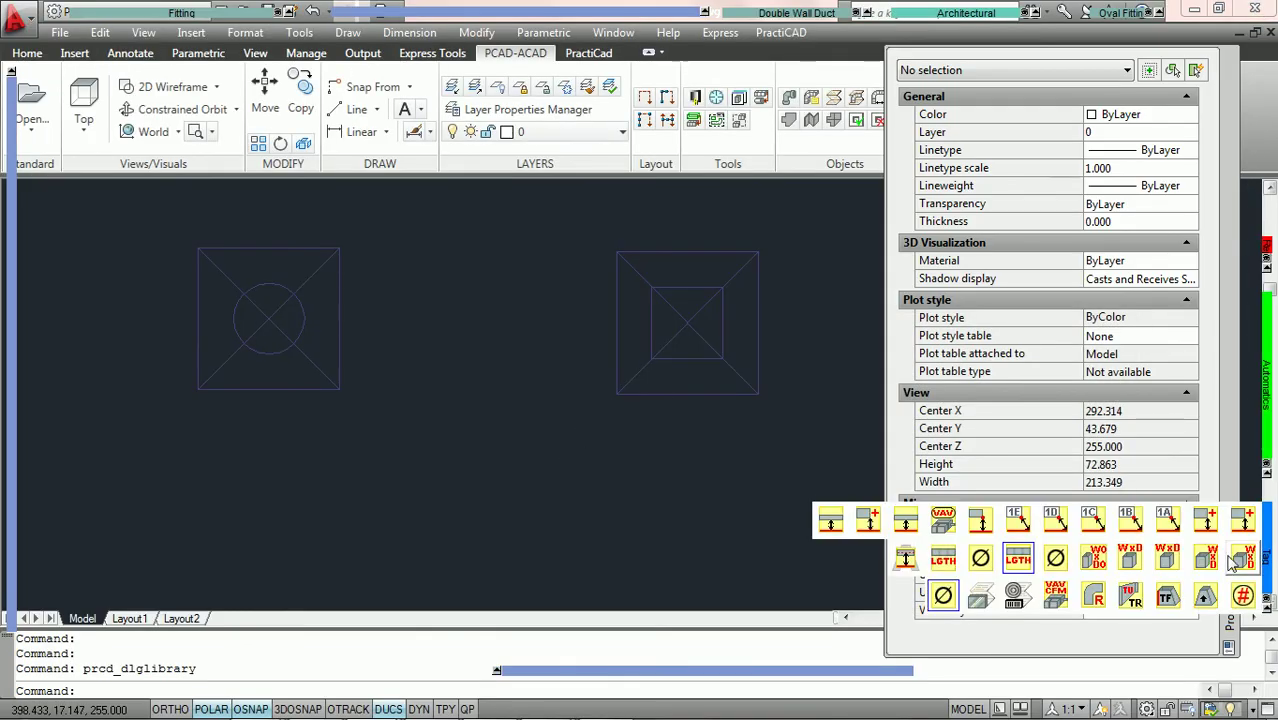
{"action": "left_click", "coordinate": [943, 597]}
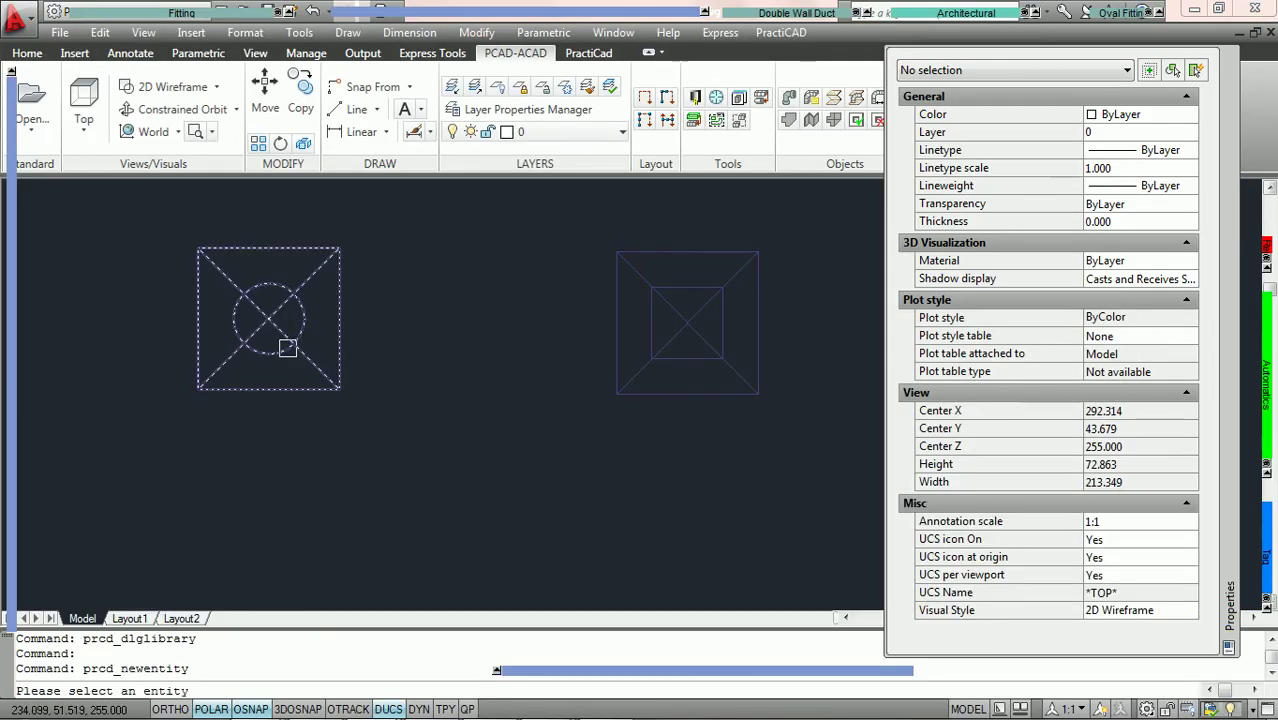
{"action": "left_click", "coordinate": [285, 343]}
{"action": "left_click", "coordinate": [164, 462]}
{"action": "key", "text": "Return"}
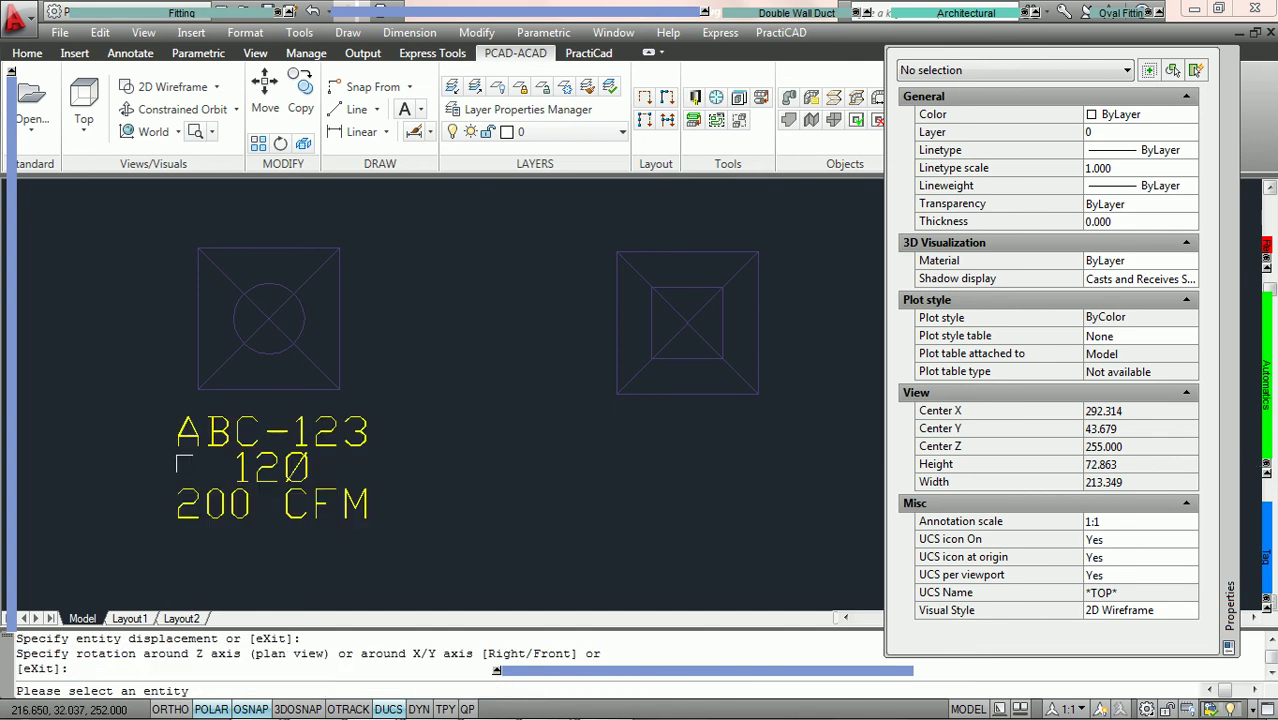
Step: Tag the square-neck diffuser with GRD TAG, placing it below the diffuser at the default rotation, and end the command
{"action": "left_click", "coordinate": [692, 366]}
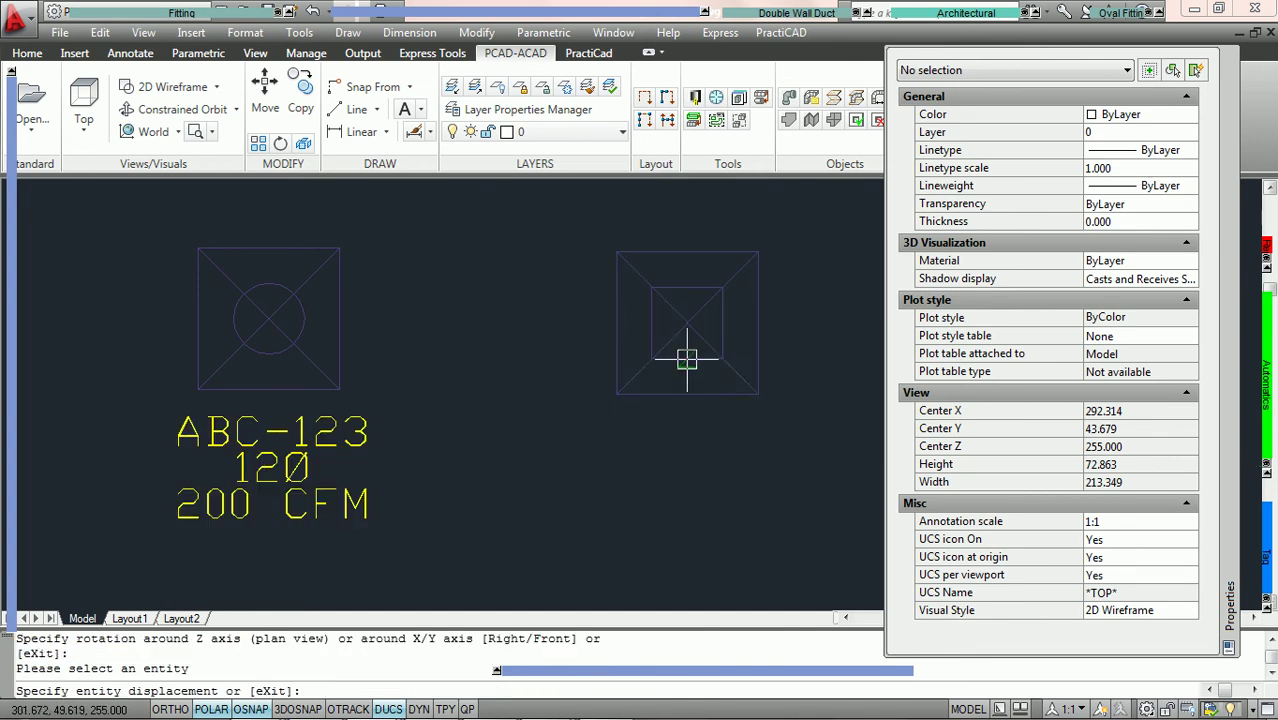
{"action": "left_click", "coordinate": [574, 468]}
{"action": "key", "text": "Return"}
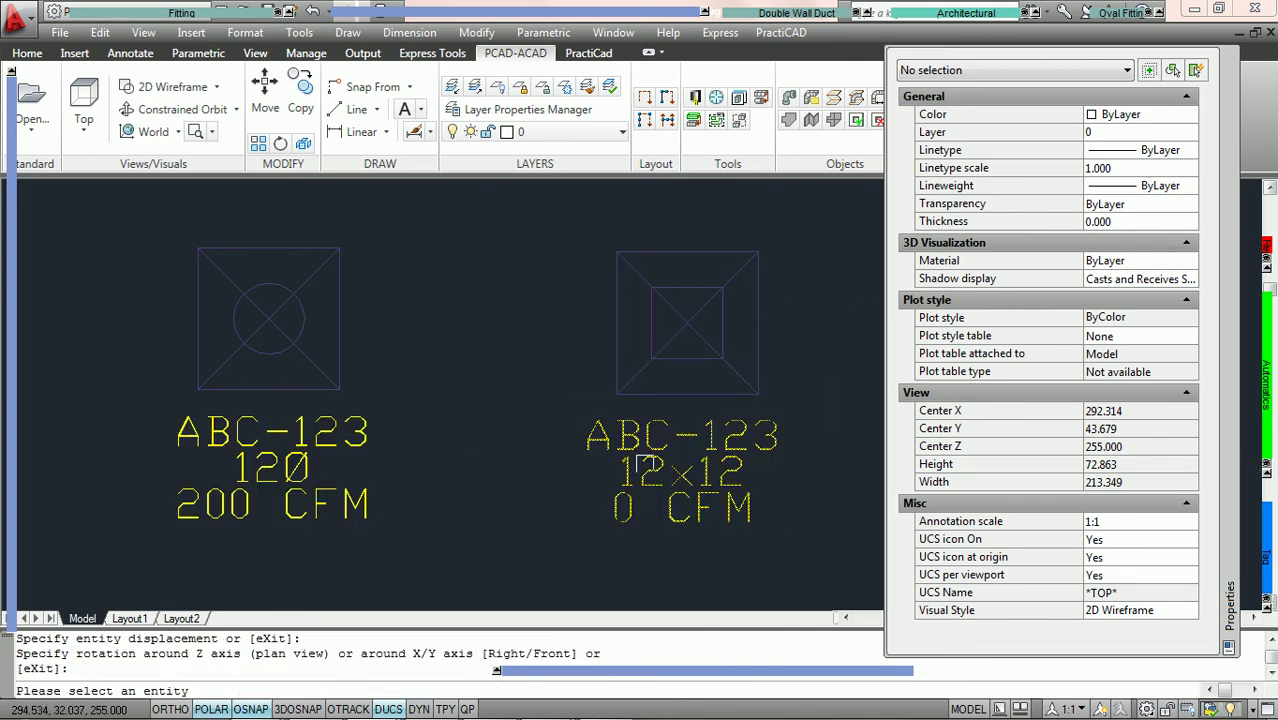
{"action": "key", "text": "Escape"}
Step: Set the square-neck diffuser's Airflow property to 150 and deselect the diffuser
{"action": "left_click", "coordinate": [700, 356]}
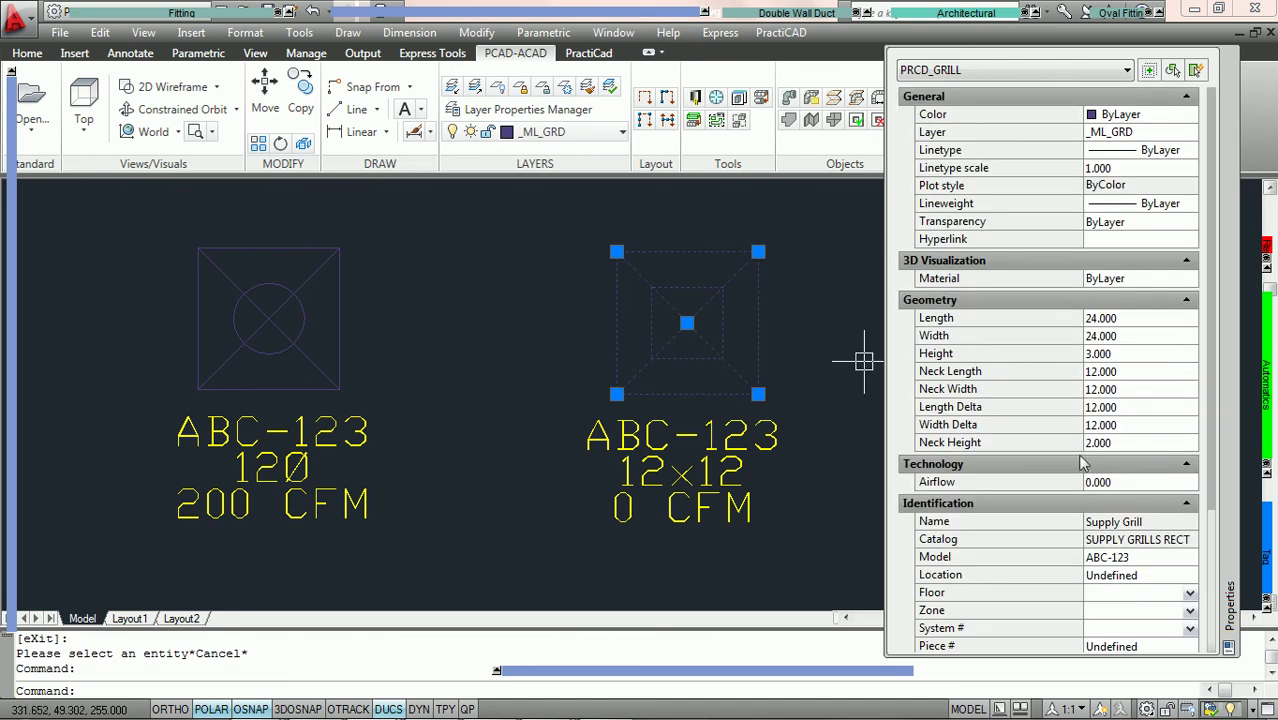
{"action": "left_click", "coordinate": [1150, 484]}
{"action": "type", "text": "1"}
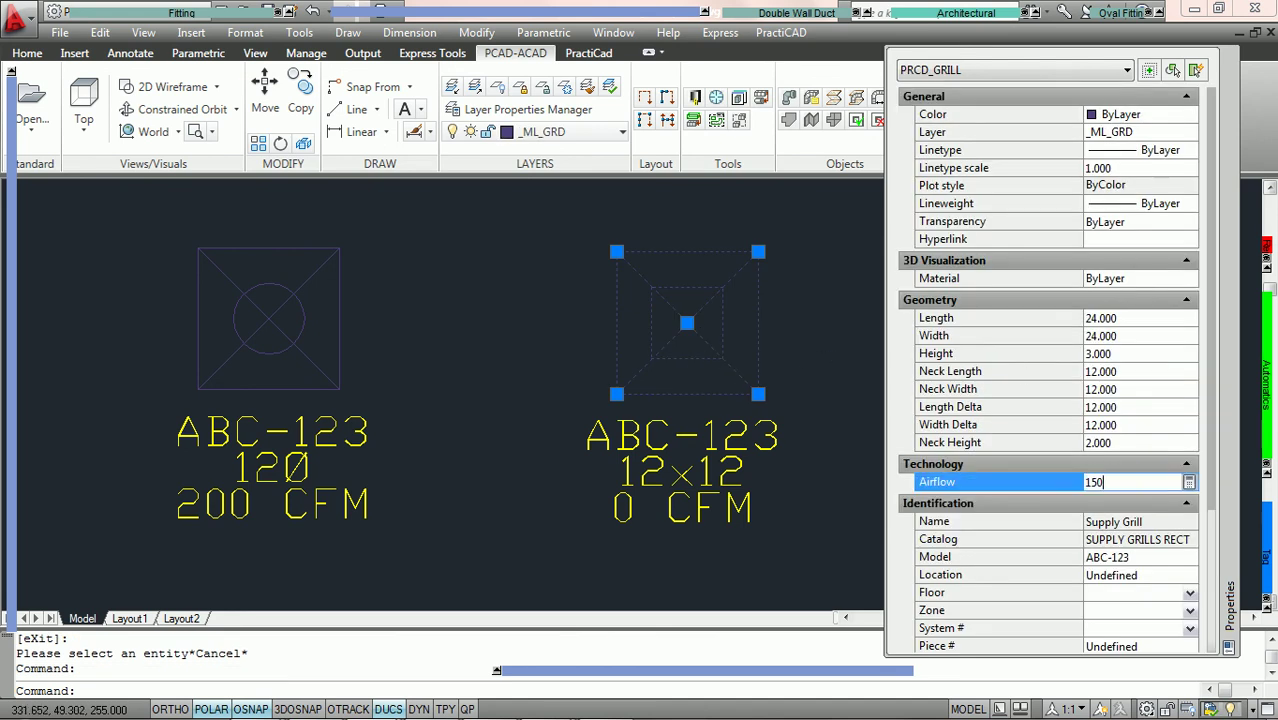
{"action": "type", "text": "50"}
{"action": "key", "text": "Return"}
{"action": "key", "text": "Escape"}
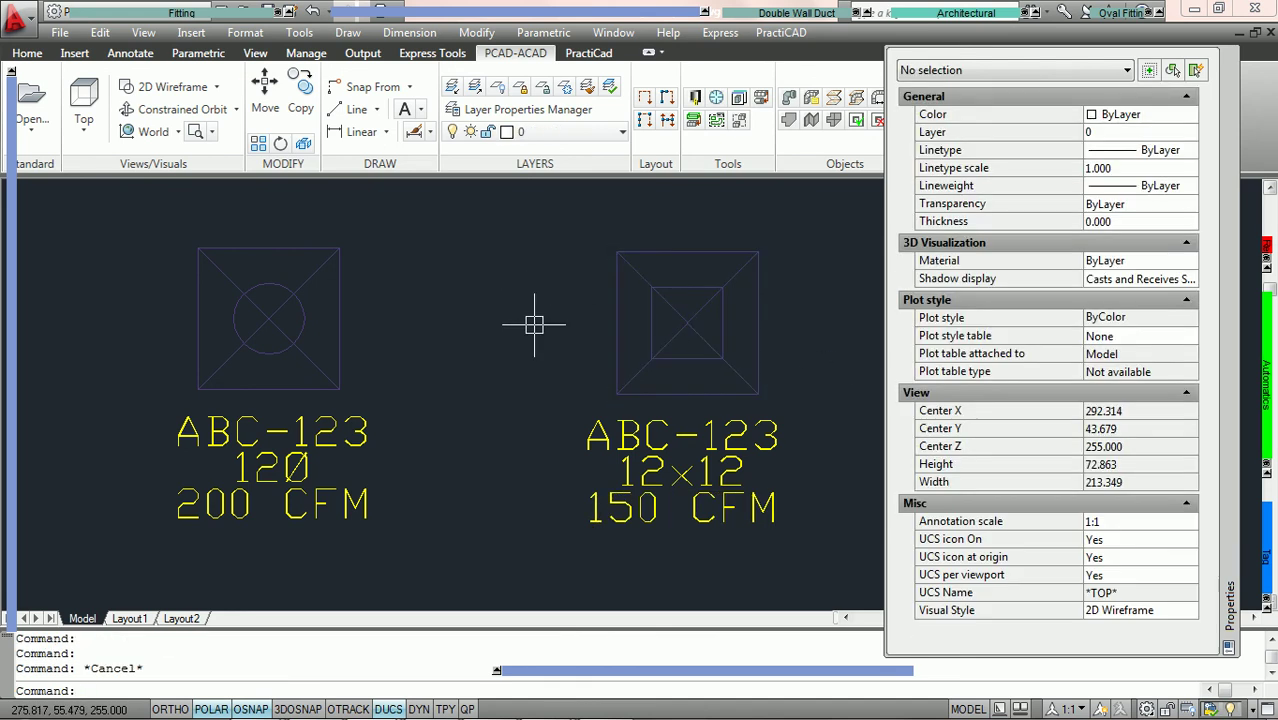
{"action": "scroll", "coordinate": [530, 295], "scroll_direction": "down", "scroll_amount": 2}
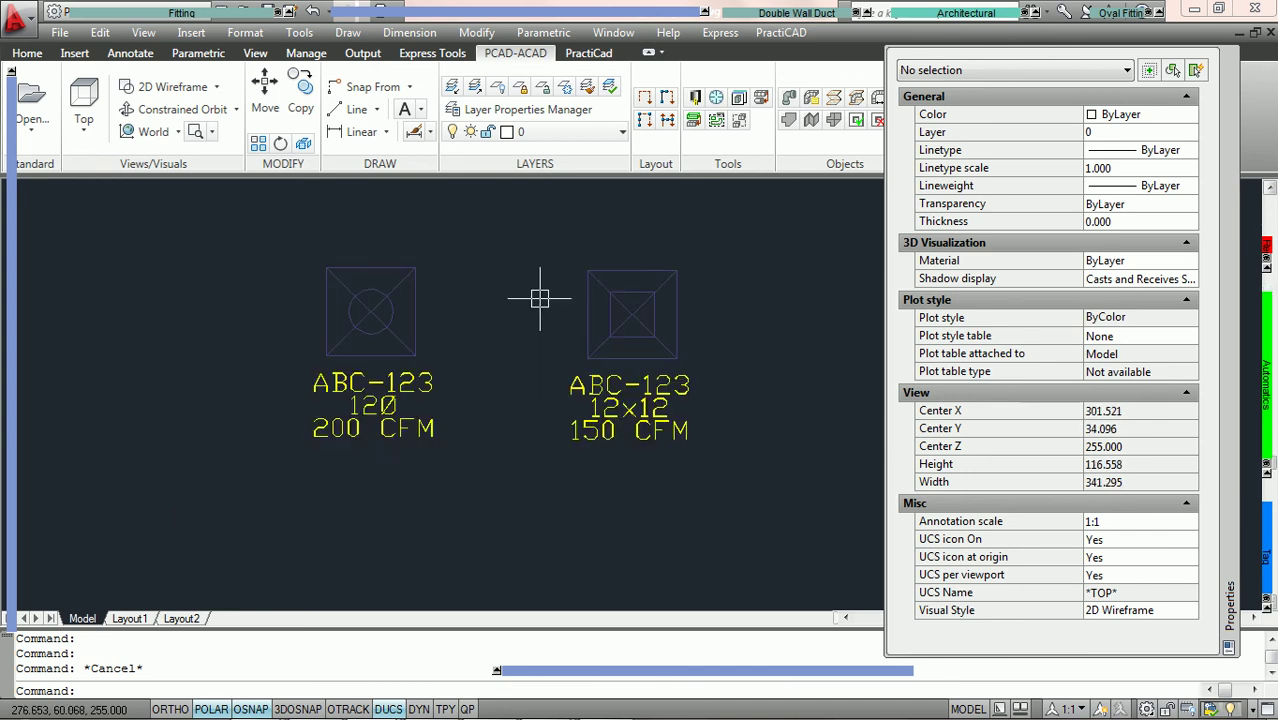
{"action": "scroll", "coordinate": [528, 294], "scroll_direction": "up", "scroll_amount": 2}
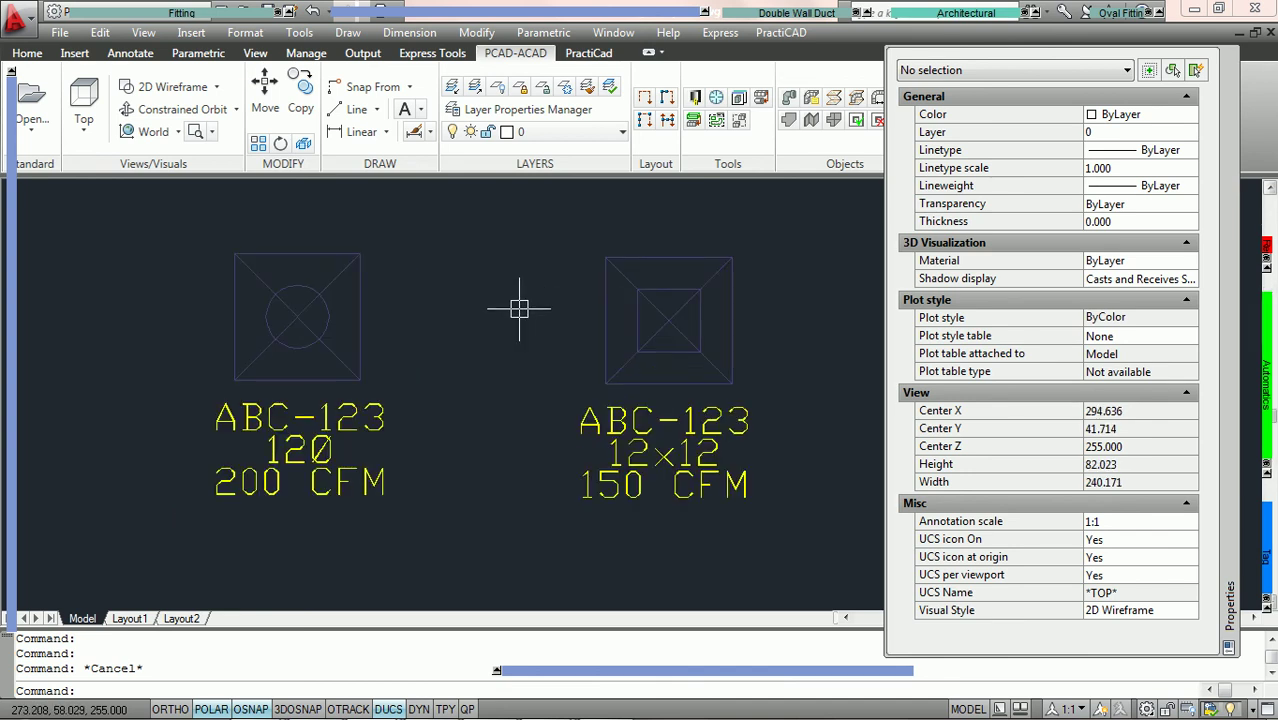